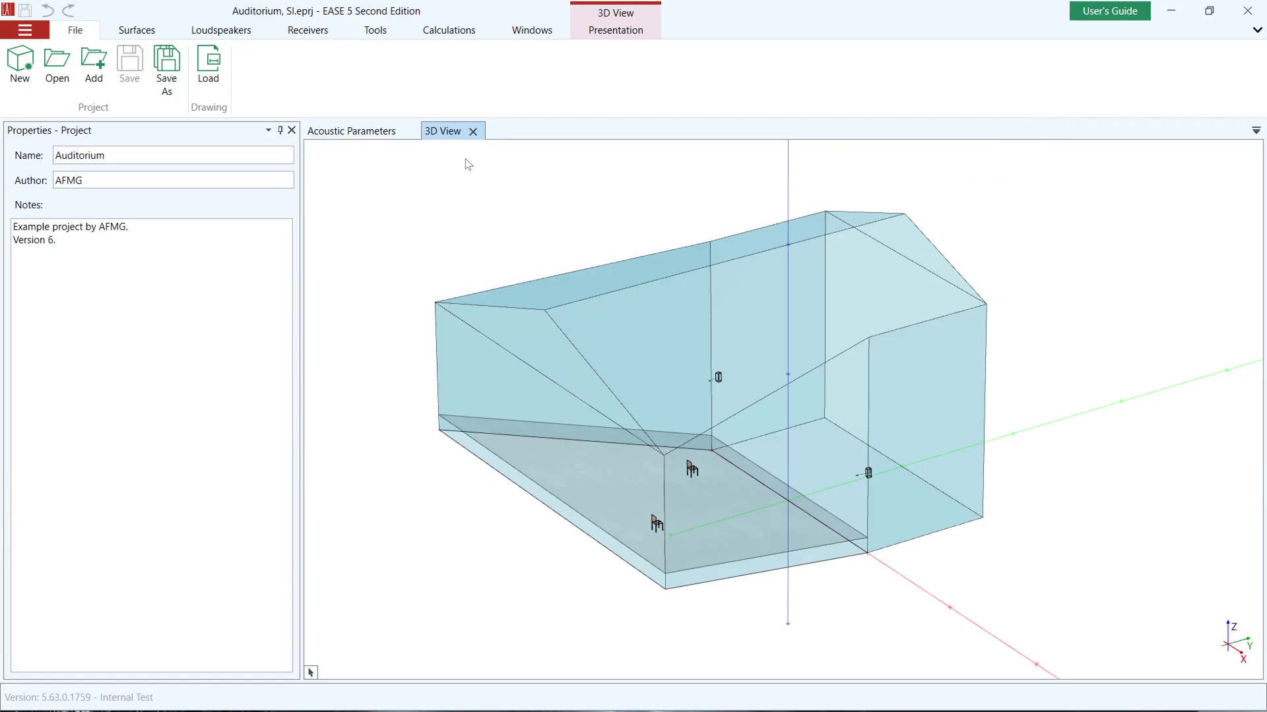
Review calculated reverberation times (2.14 s at 100 Hz to 0.80 s at 10 kHz), then return to the 3D view.
left_click(380, 130)
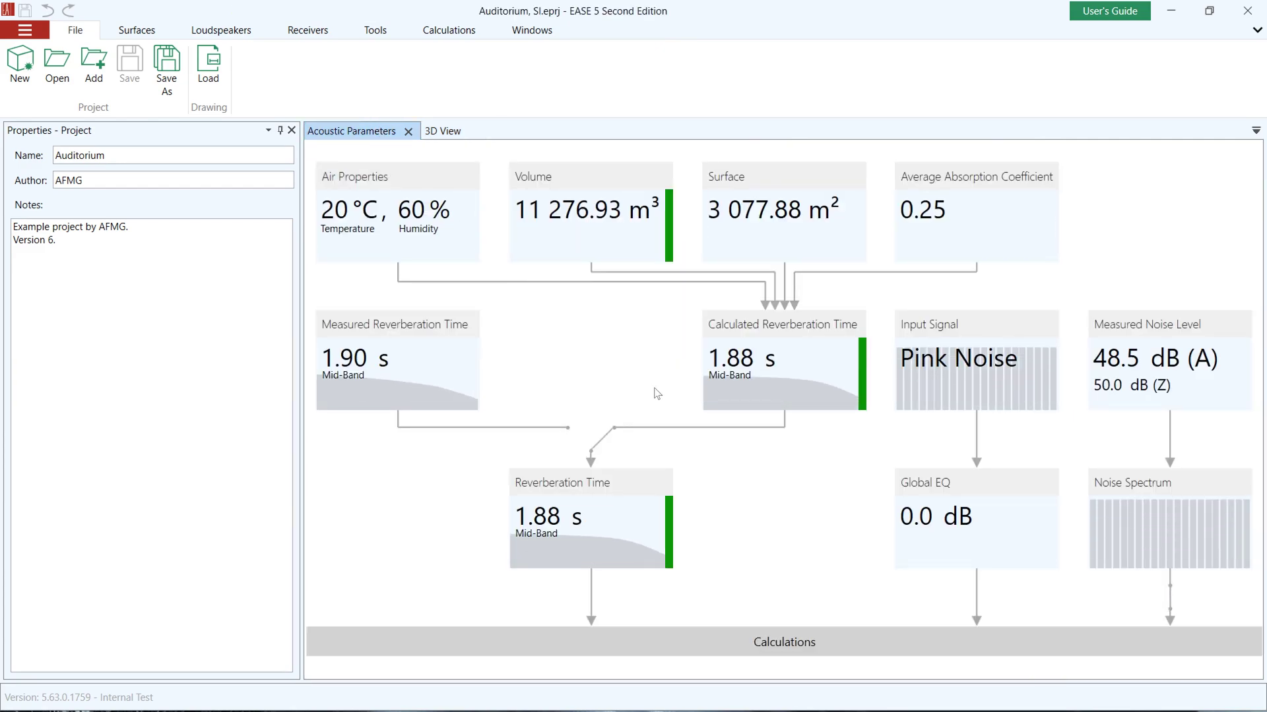
left_click(774, 383)
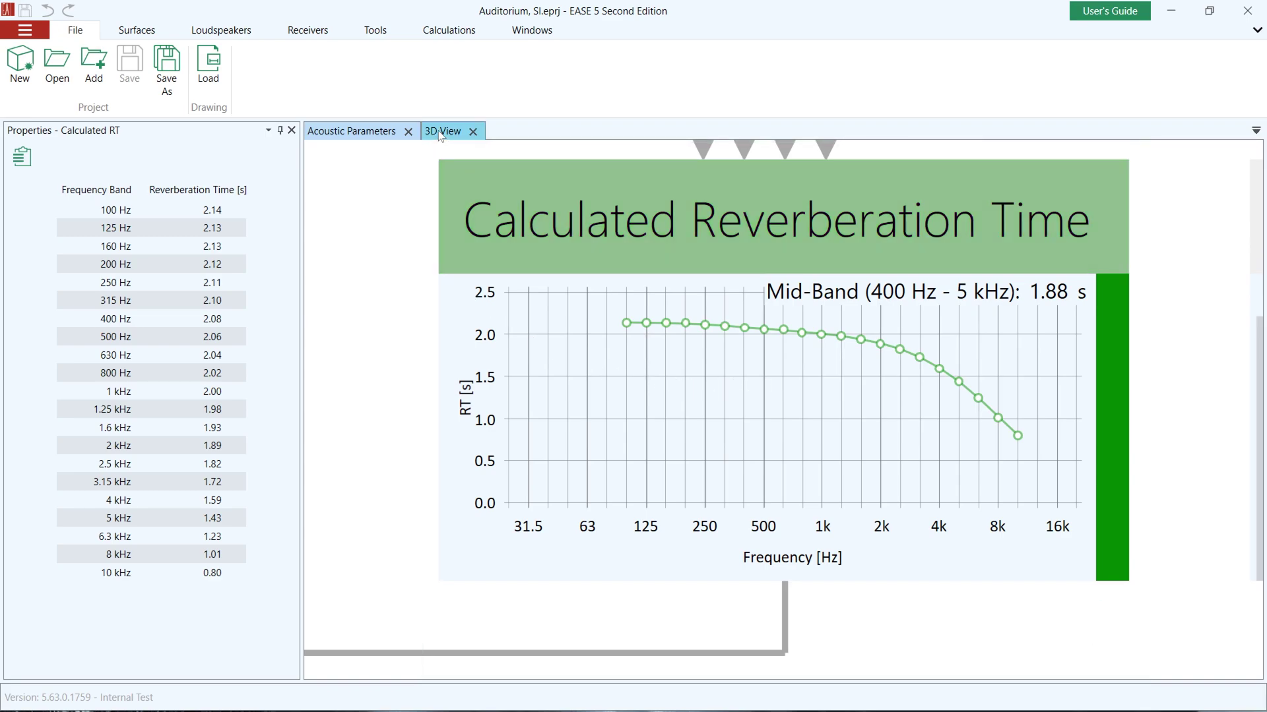
left_click(441, 132)
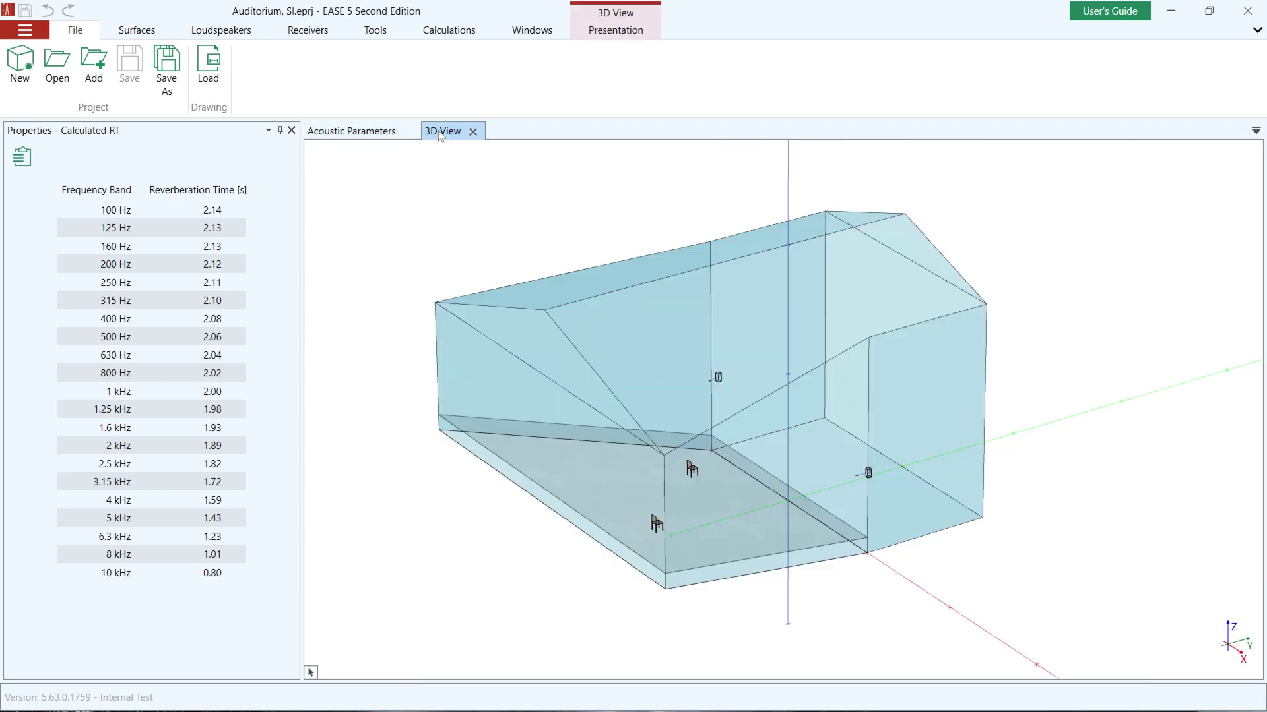
left_click(440, 34)
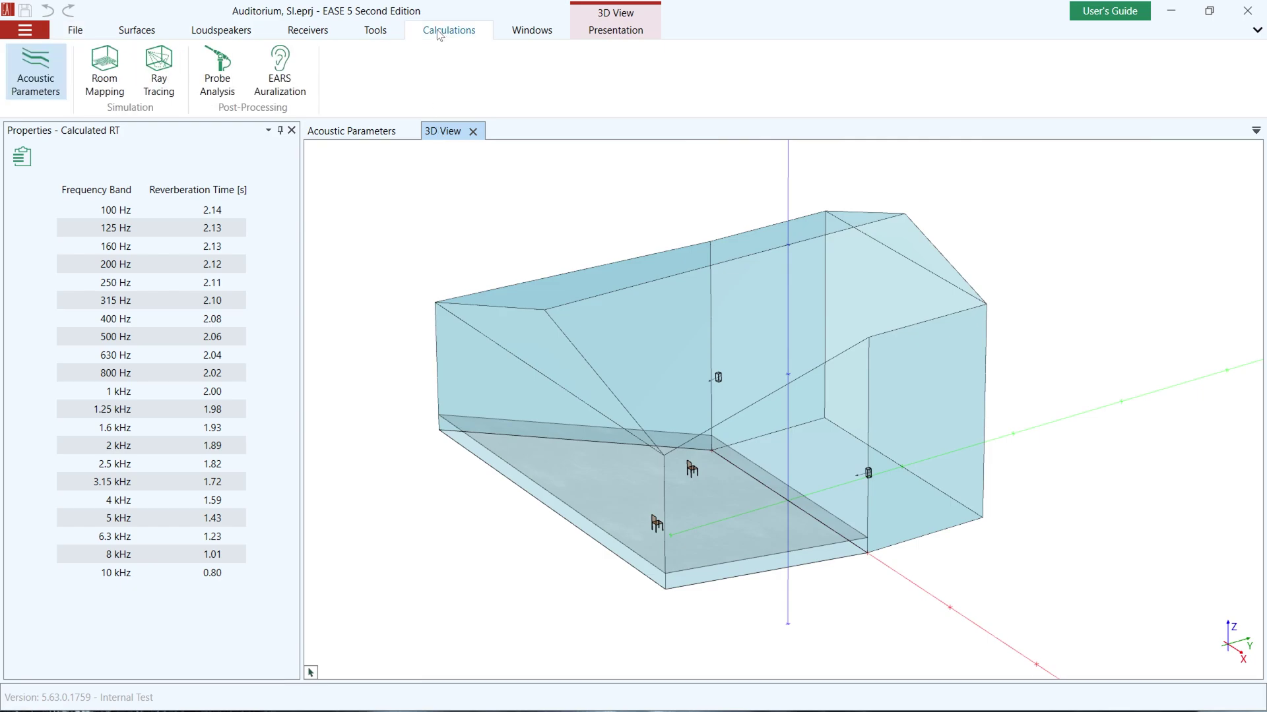
Launch Room Mapping for the Auditorium and list its mapping types.
left_click(109, 80)
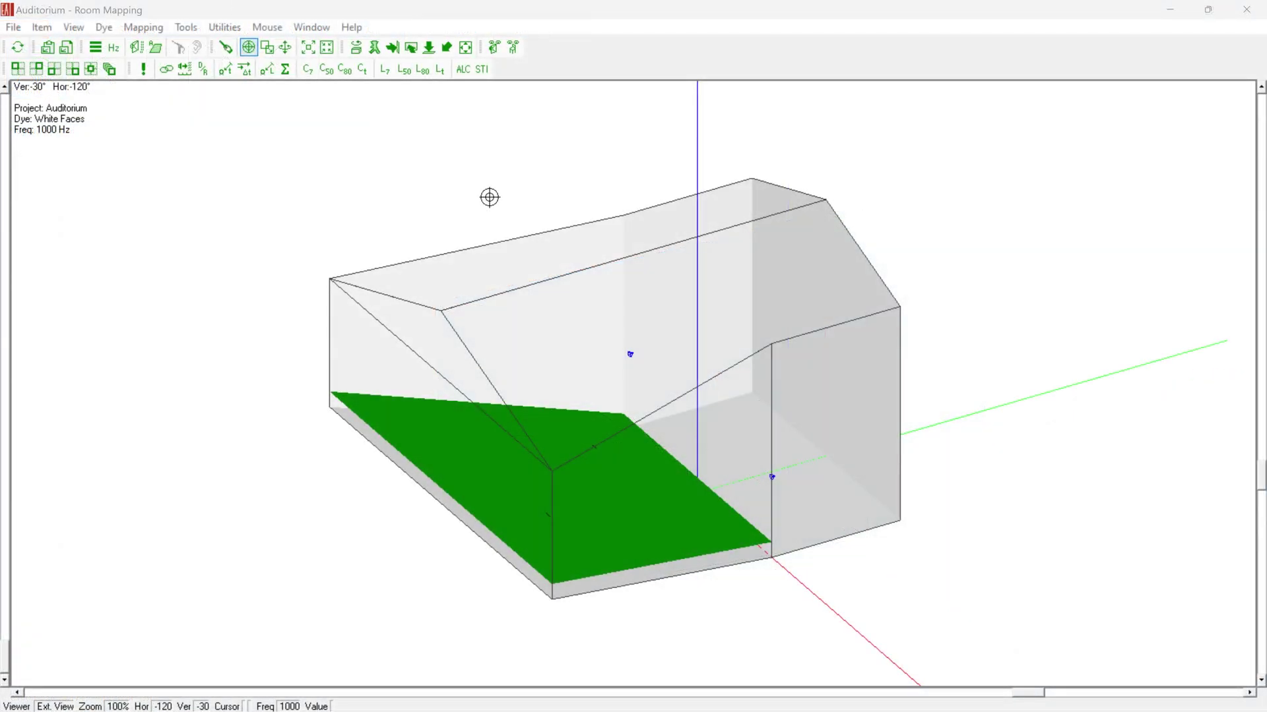
left_click(161, 36)
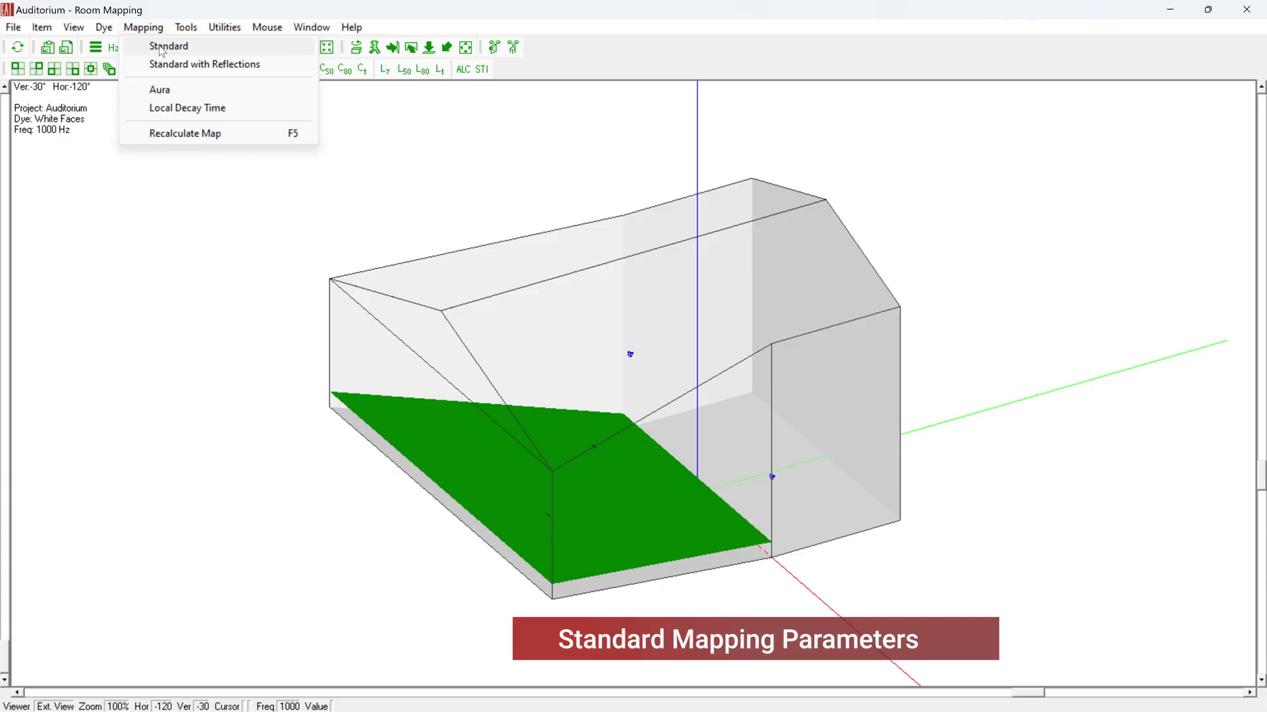
Set up a Standard mapping with loudspeakers Left and Right, 1.00 m patch size, STI shown first.
left_click(162, 49)
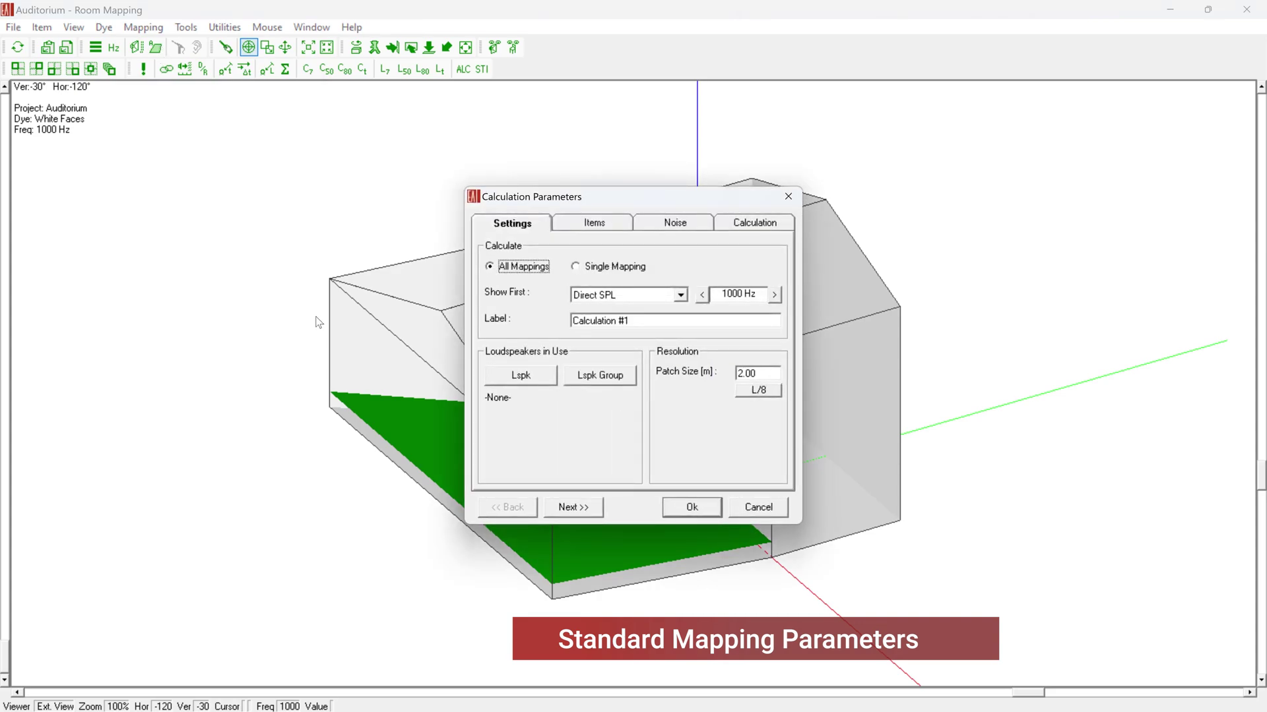
left_click(508, 374)
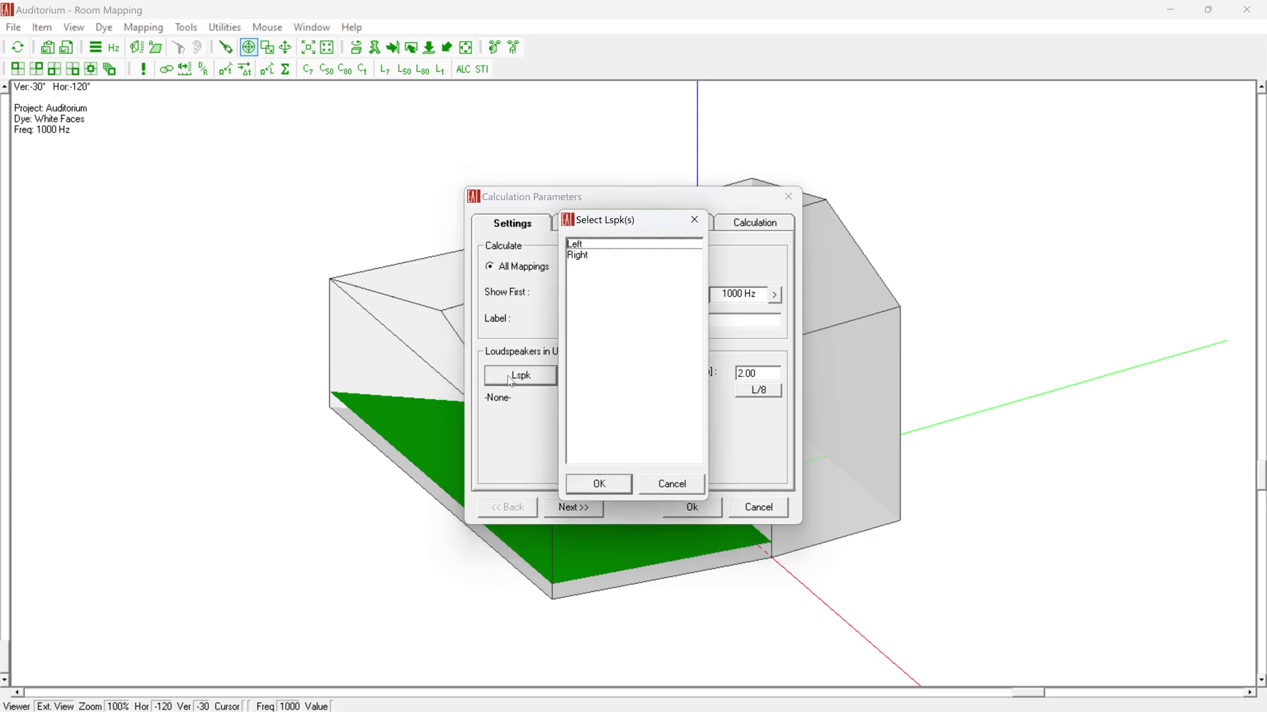
right_click(588, 492)
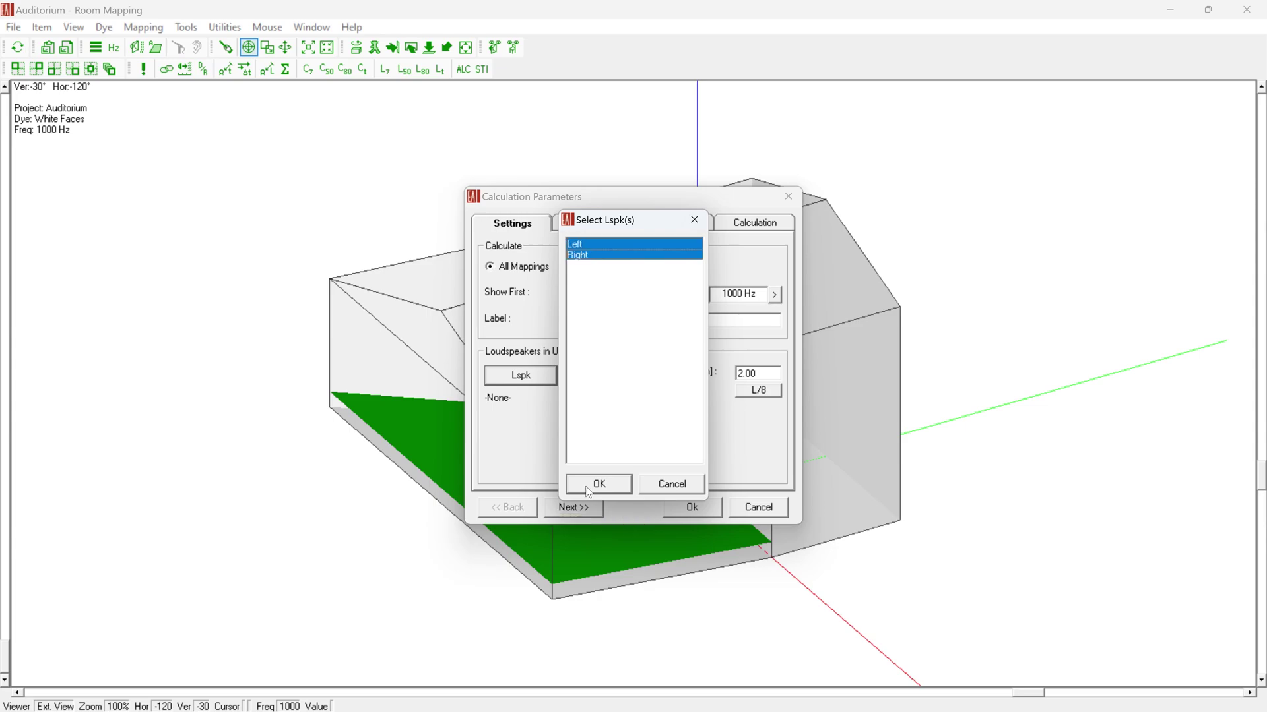
left_click(589, 488)
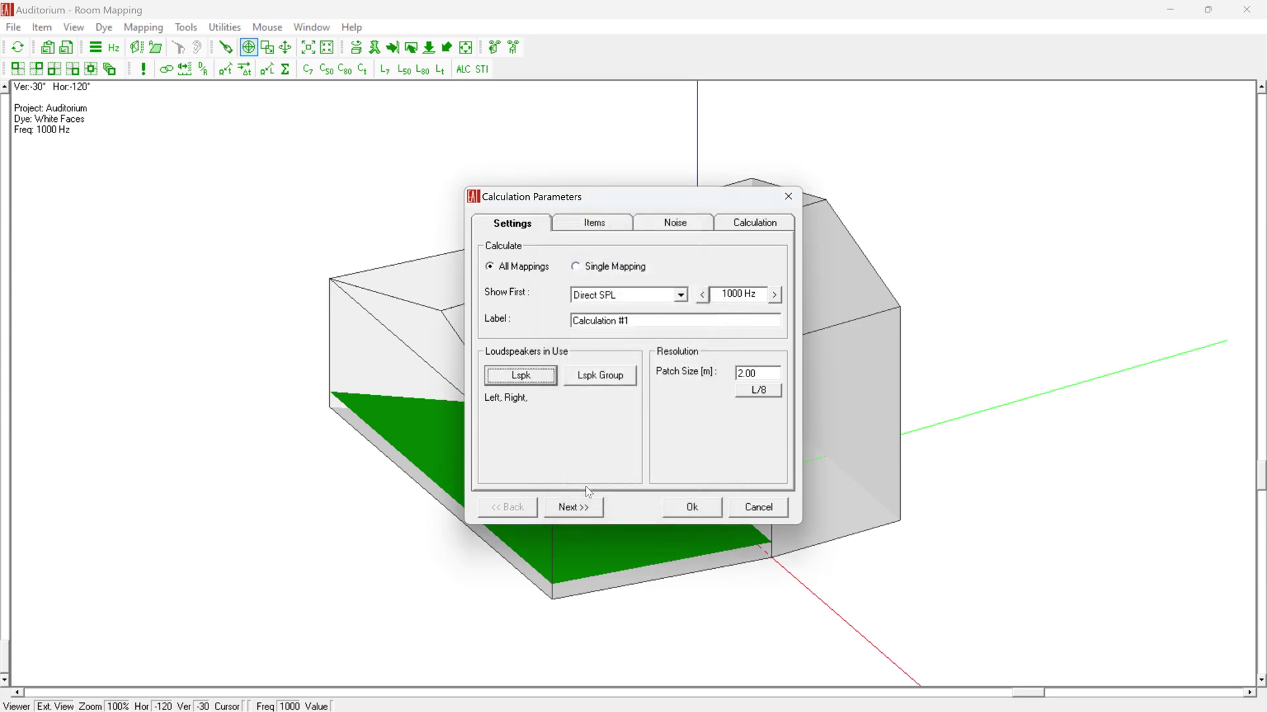
left_click(742, 375)
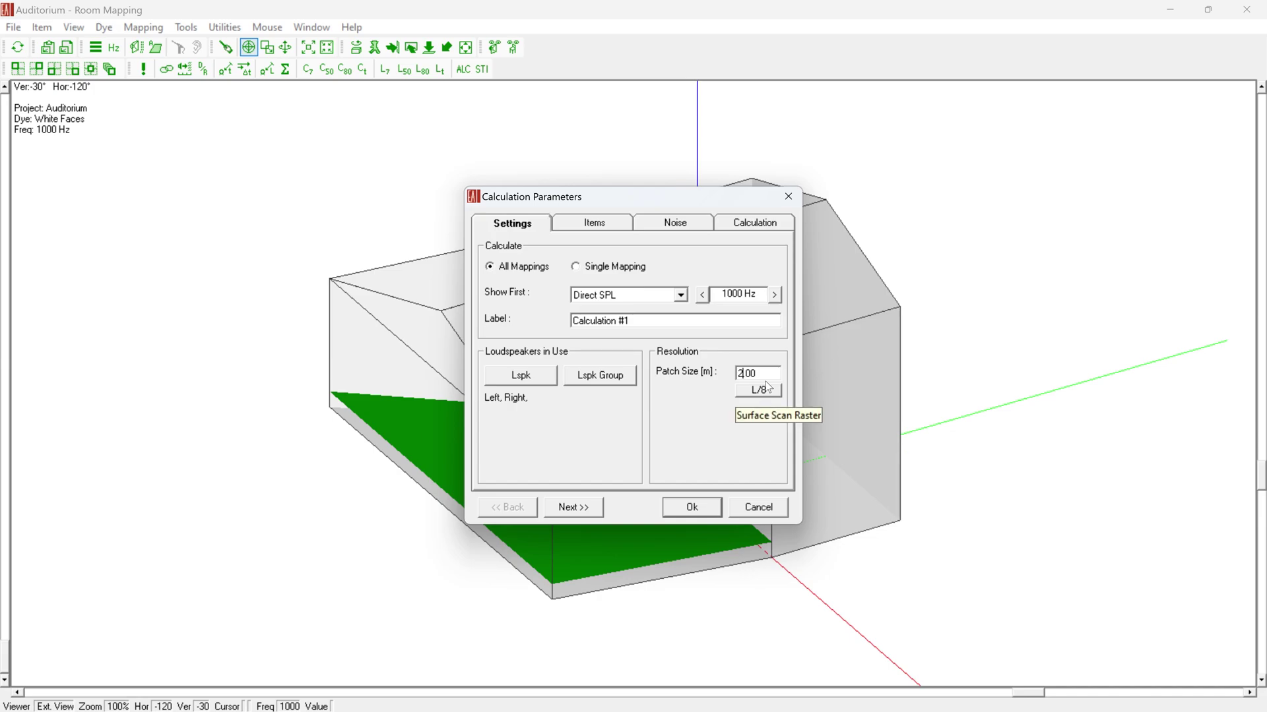
key("BackSpace")
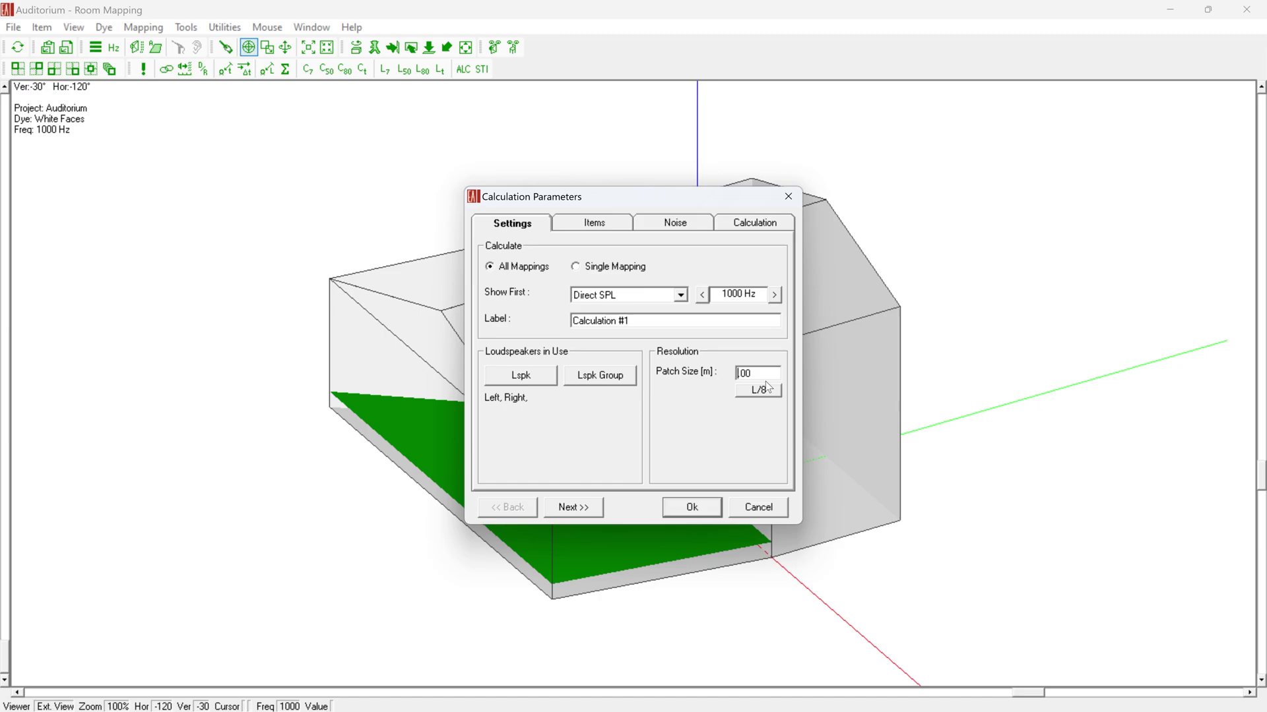
type("1")
left_click(680, 296)
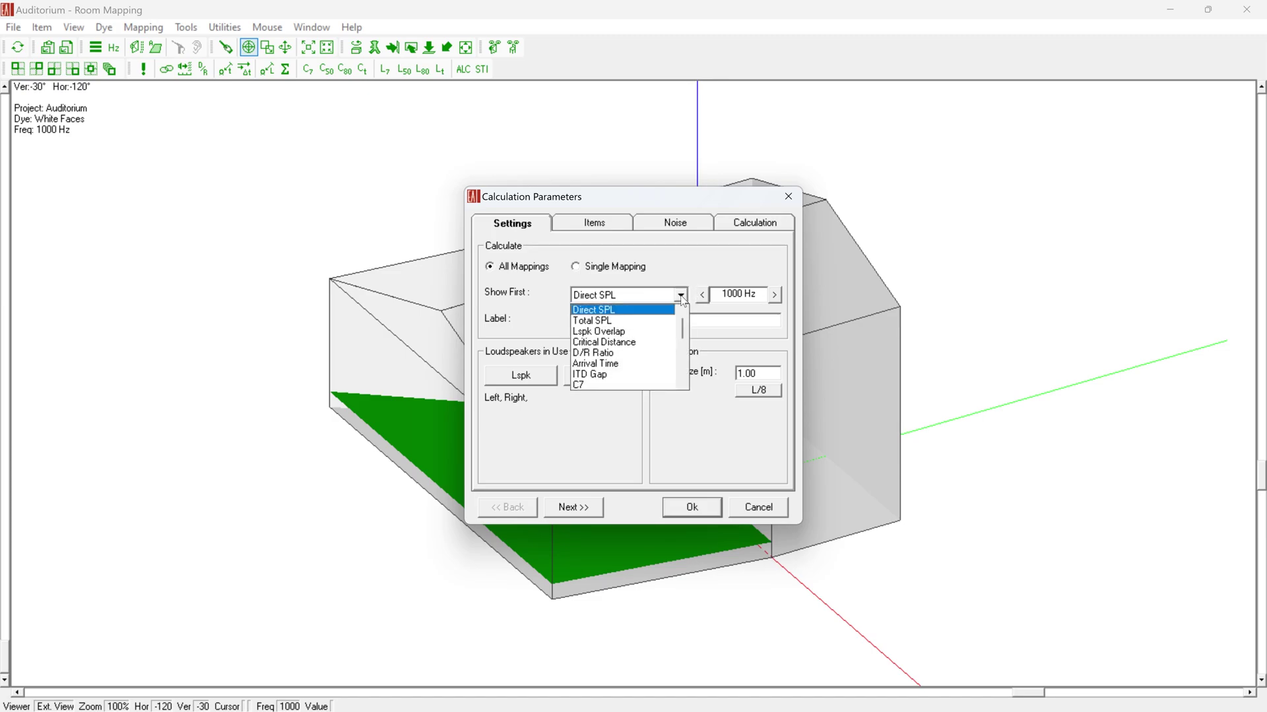
scroll(659, 335, "down", 2)
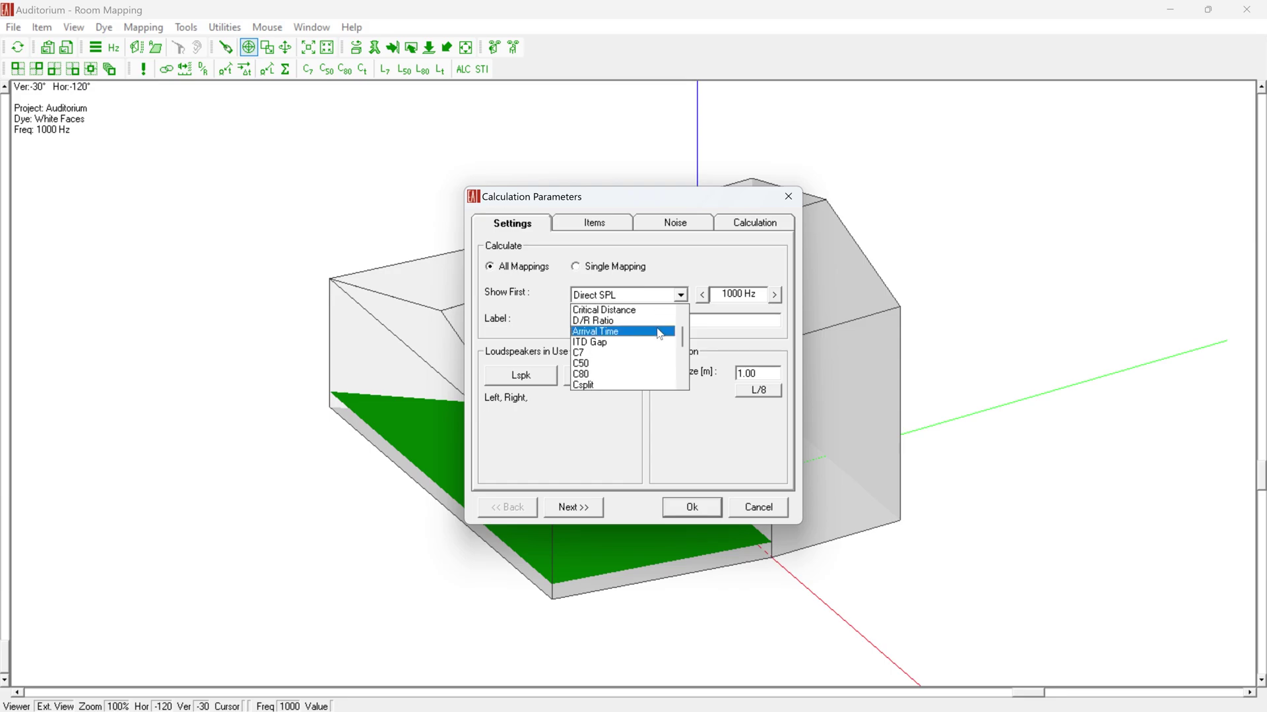
scroll(660, 335, "down", 1)
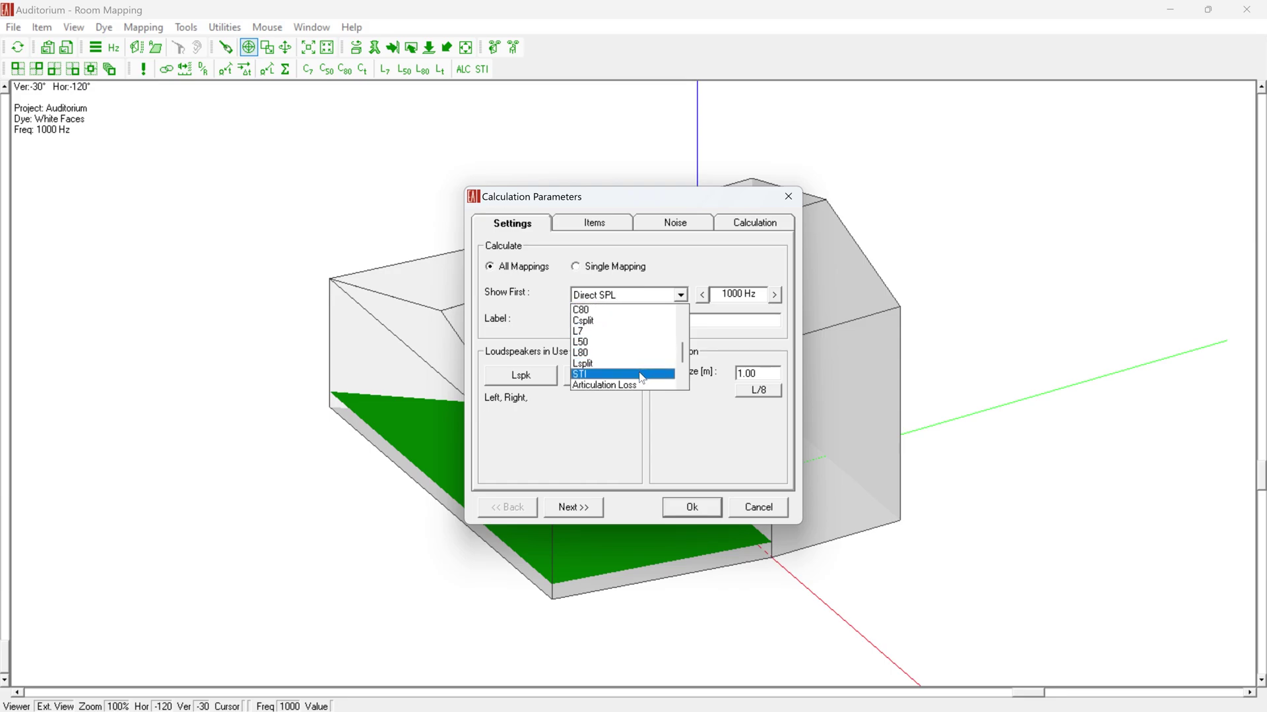
left_click(642, 374)
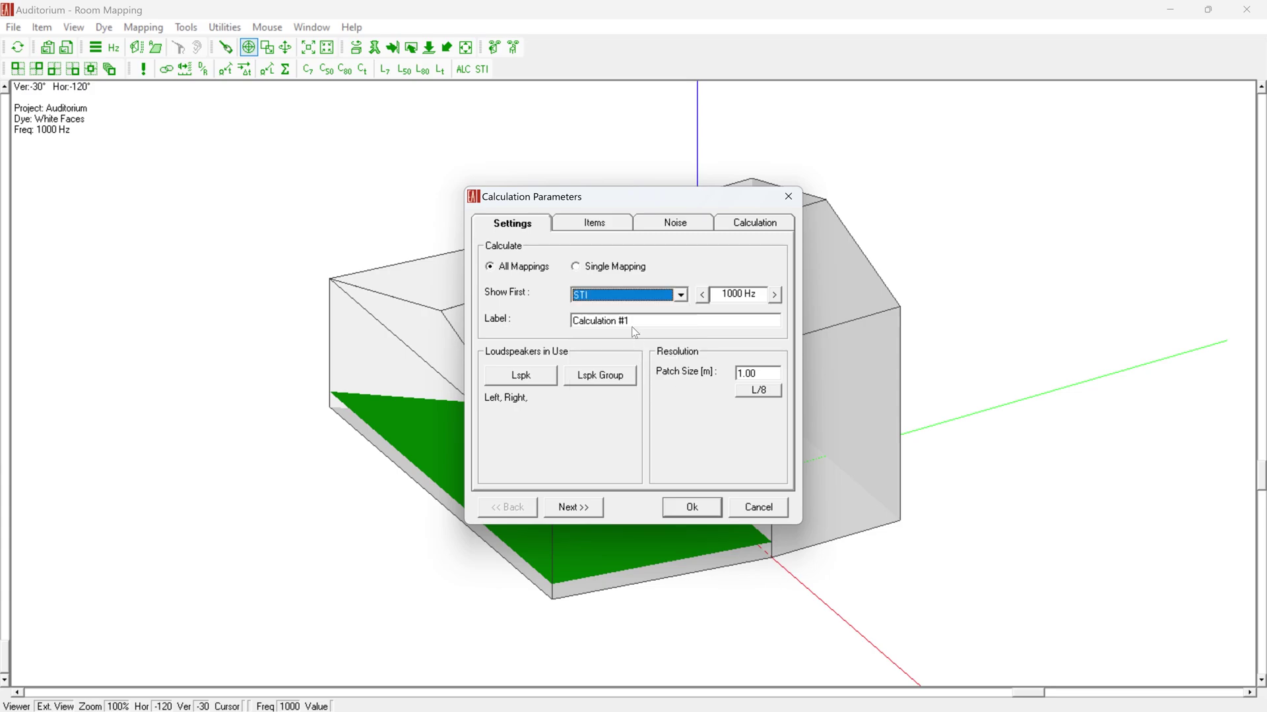
Map the Main Area plus Back Seat and Front Seat, then view the 36.78 dB noise levels.
left_click(602, 227)
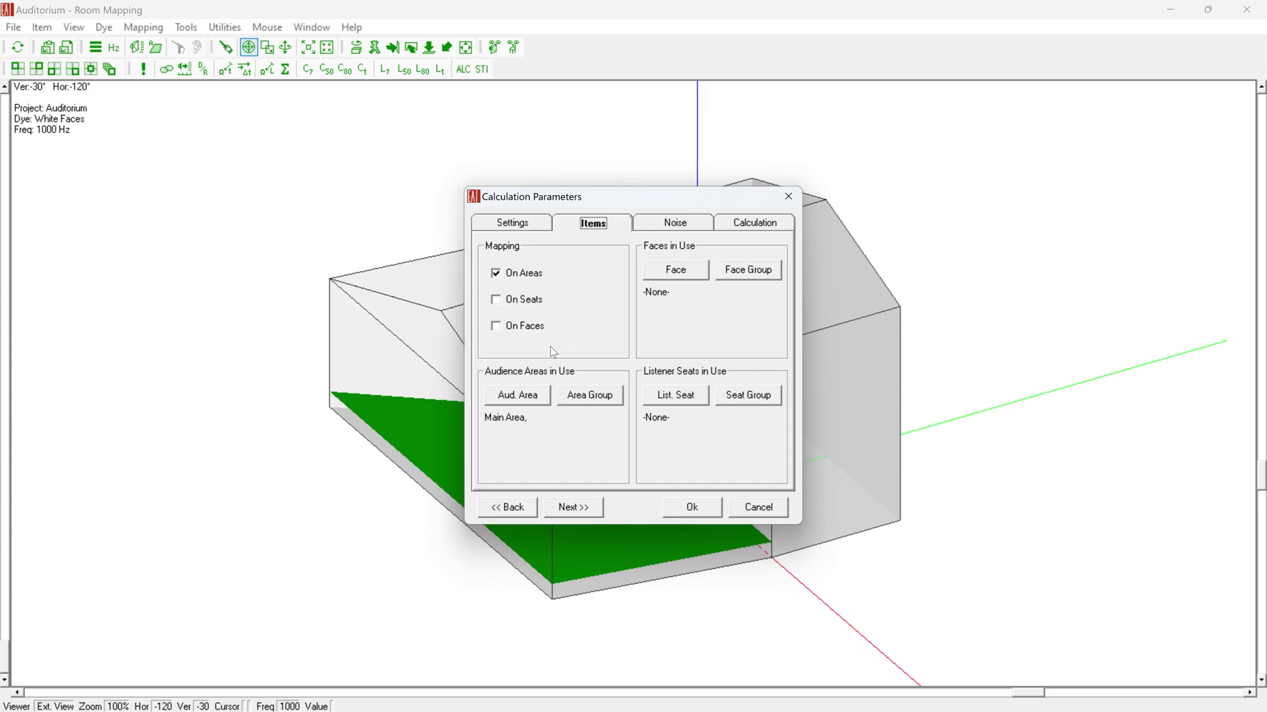
left_click(494, 300)
left_click(512, 396)
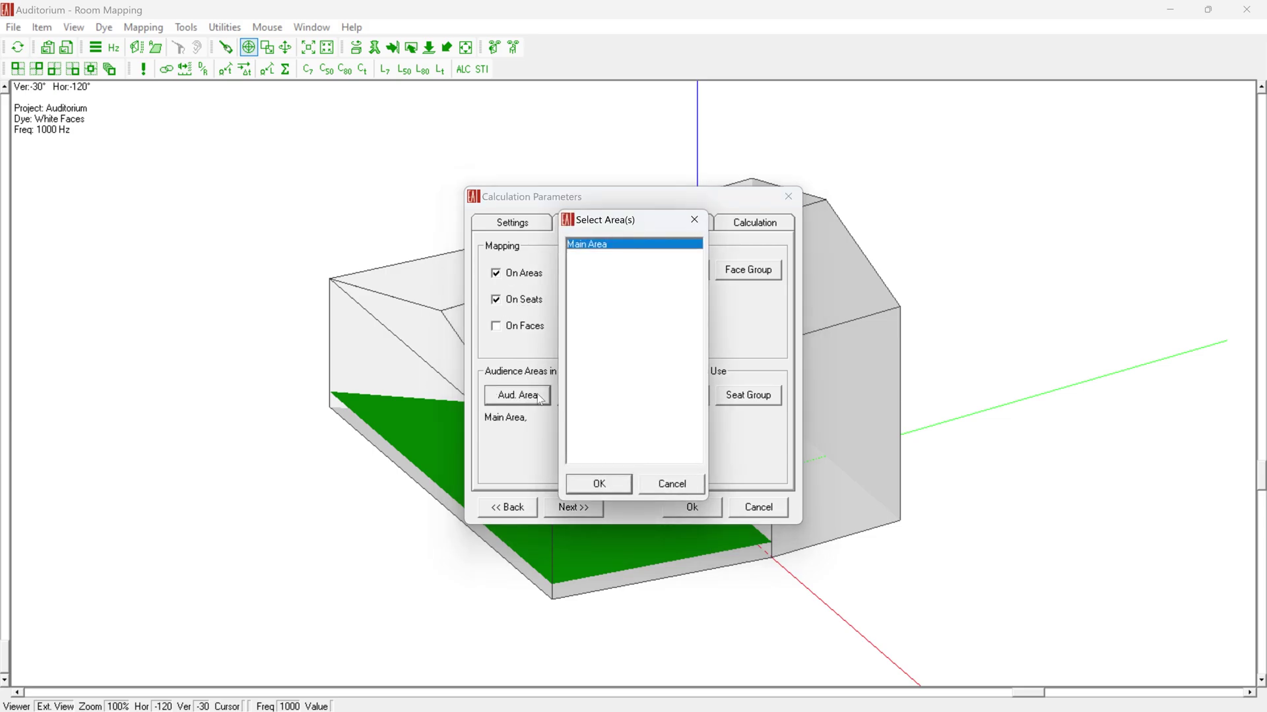
left_click(605, 488)
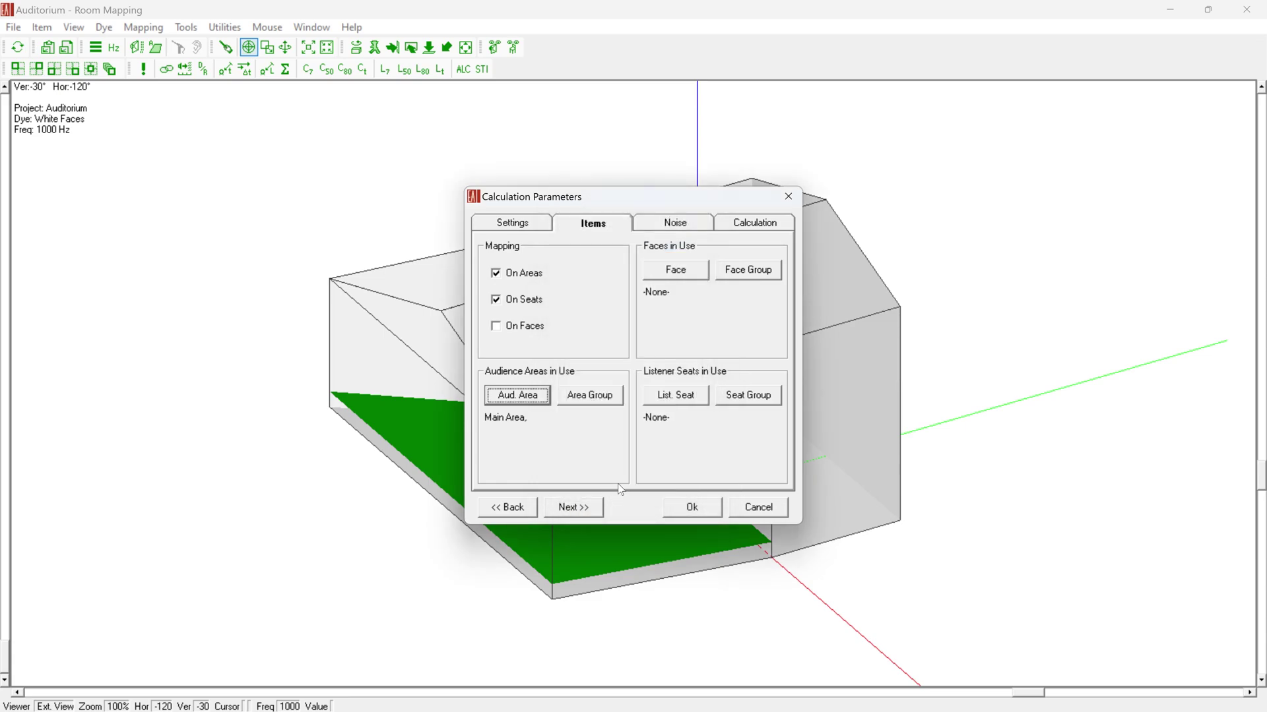
left_click(672, 396)
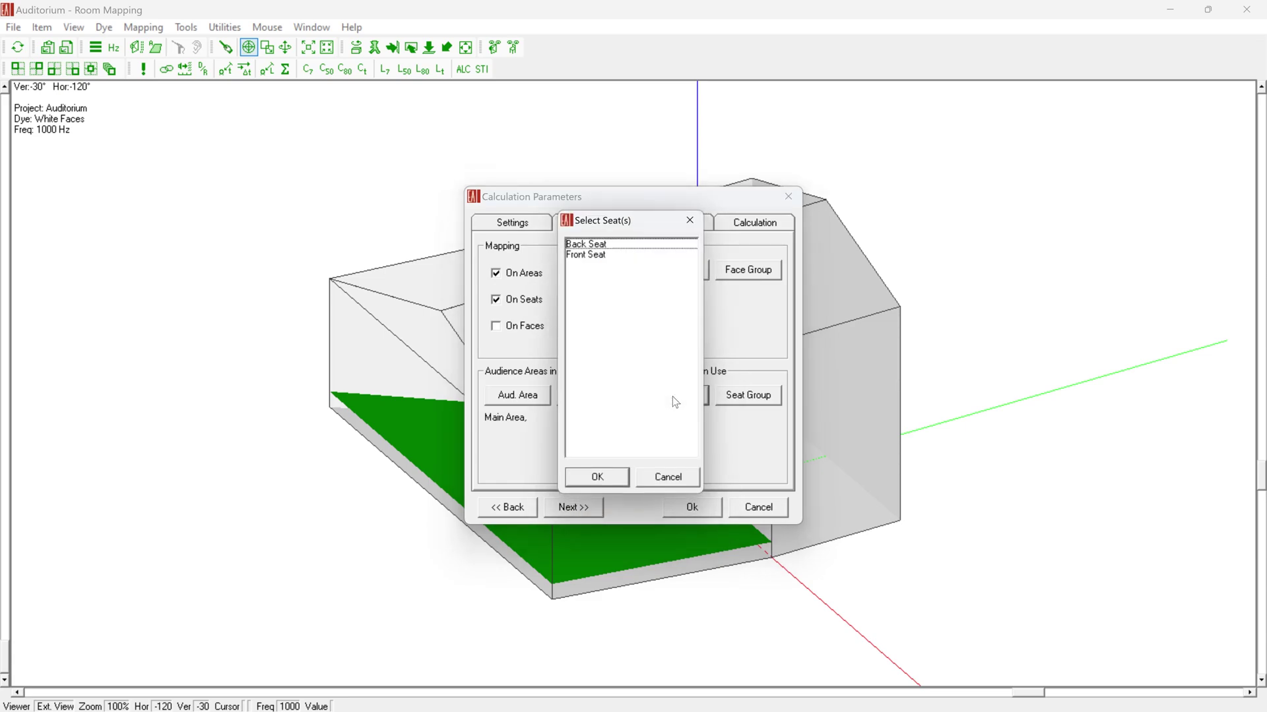
right_click(624, 485)
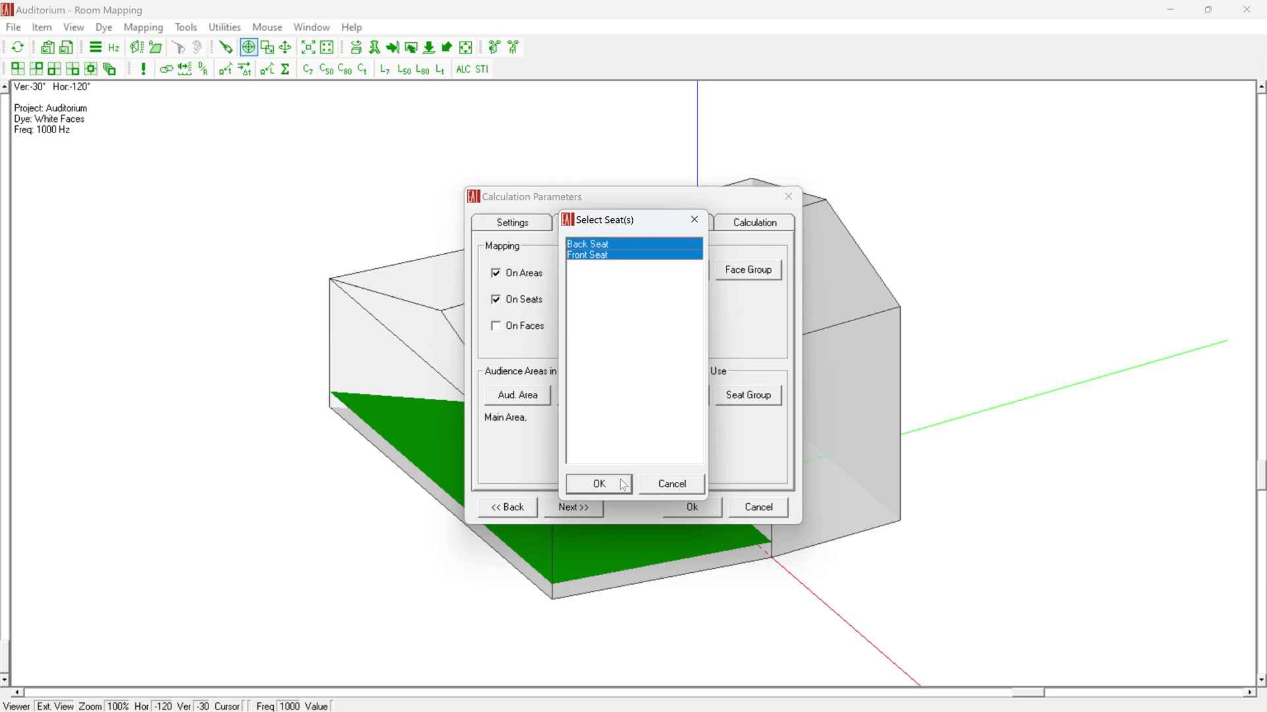
left_click(623, 486)
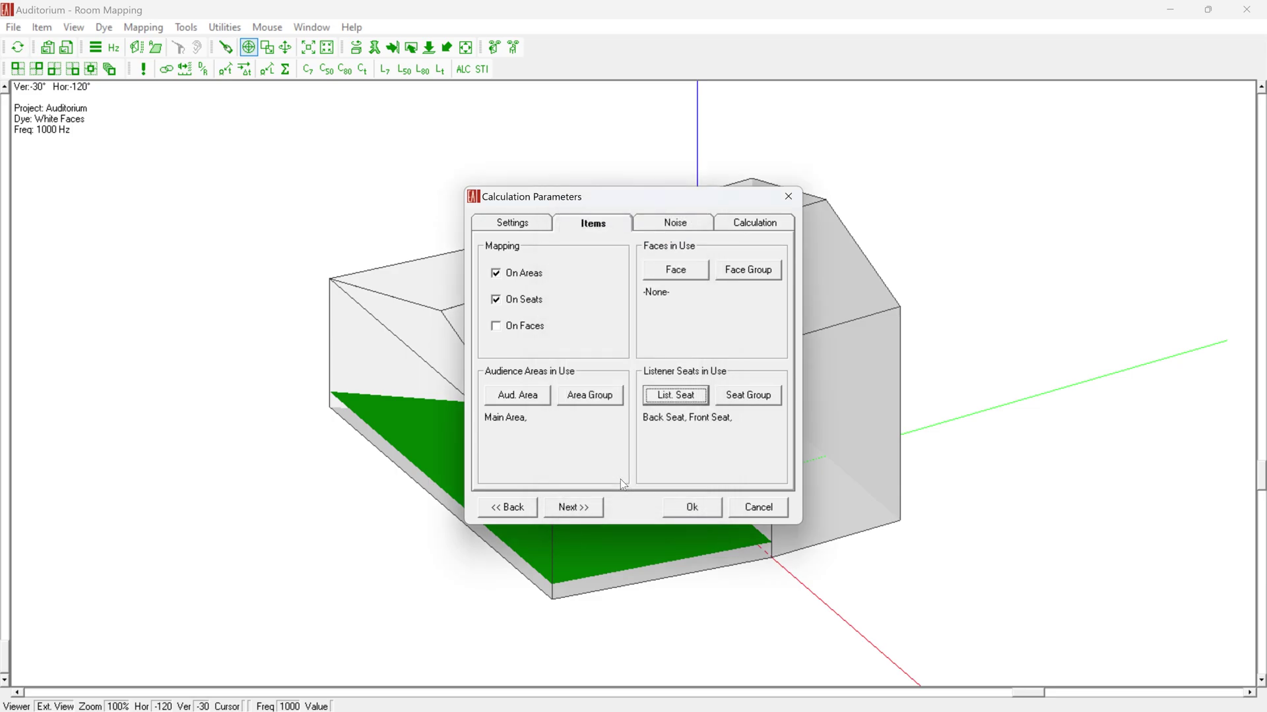
left_click(664, 224)
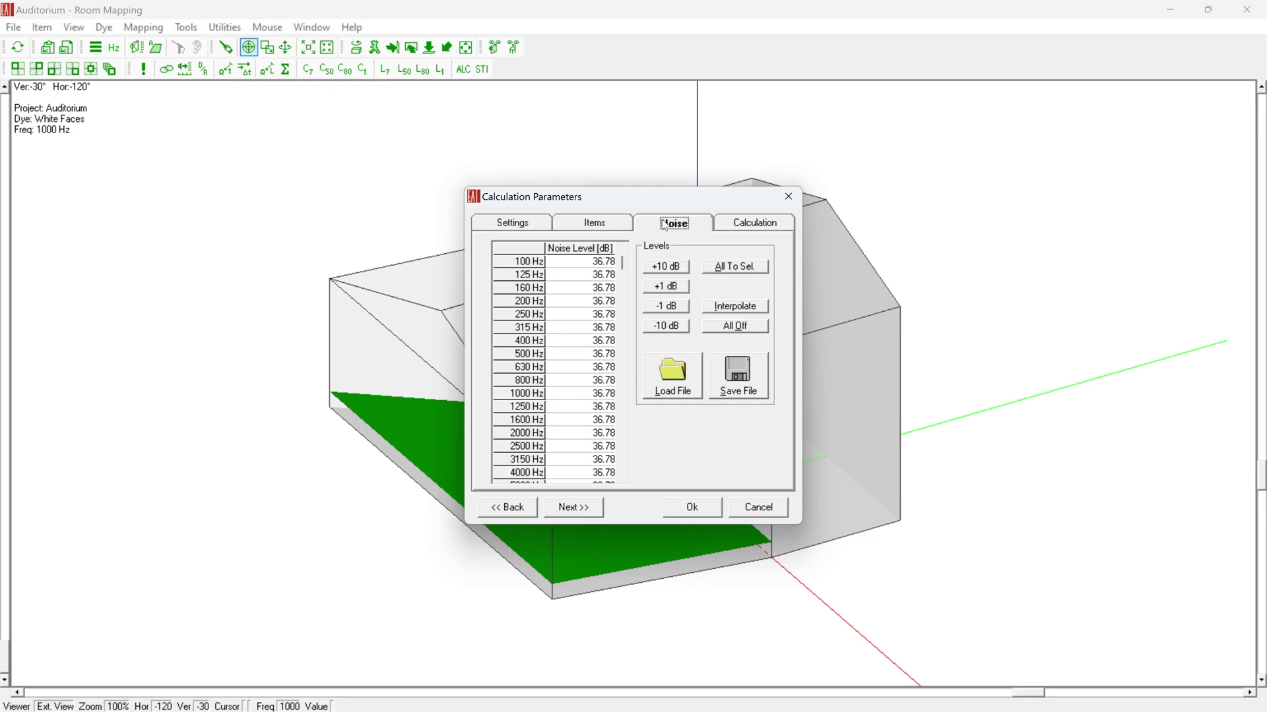
Show the calculation options: Map With Shadow on, 32 ms split time, interference sum off.
left_click(732, 225)
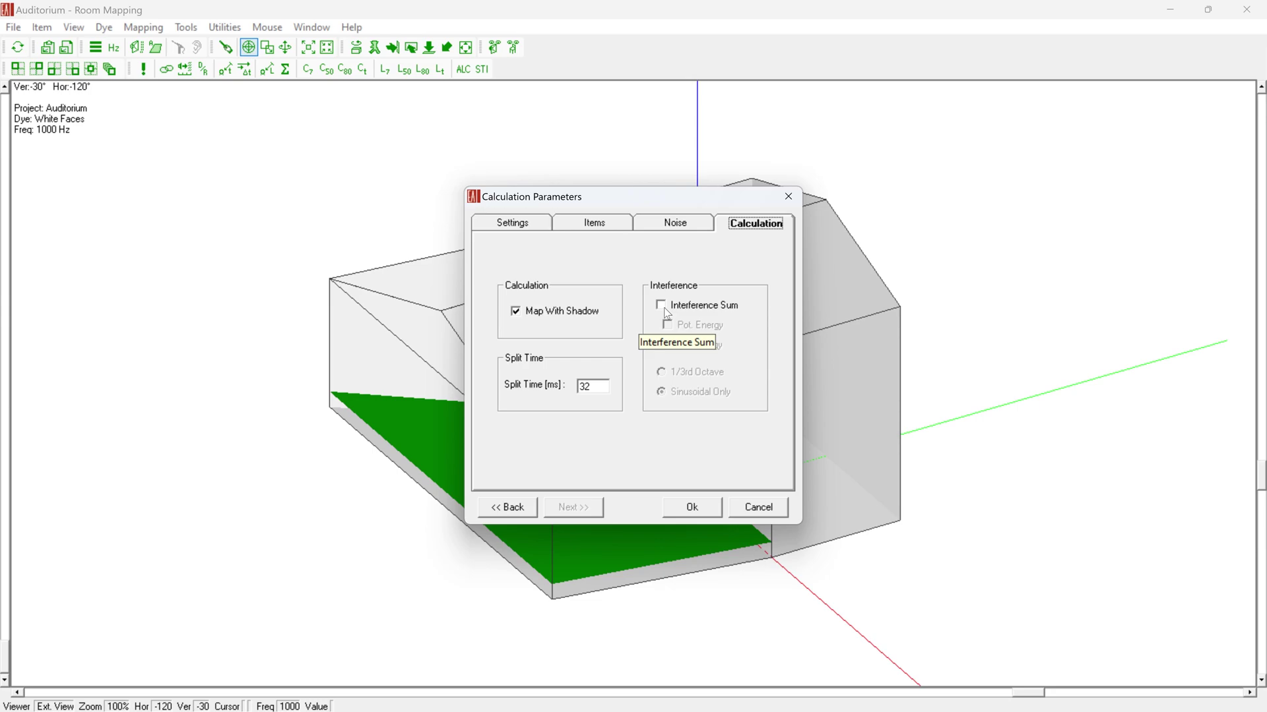
Set the interference option to 1/3rd Octave, leaving Interference Sum switched off.
left_click(664, 308)
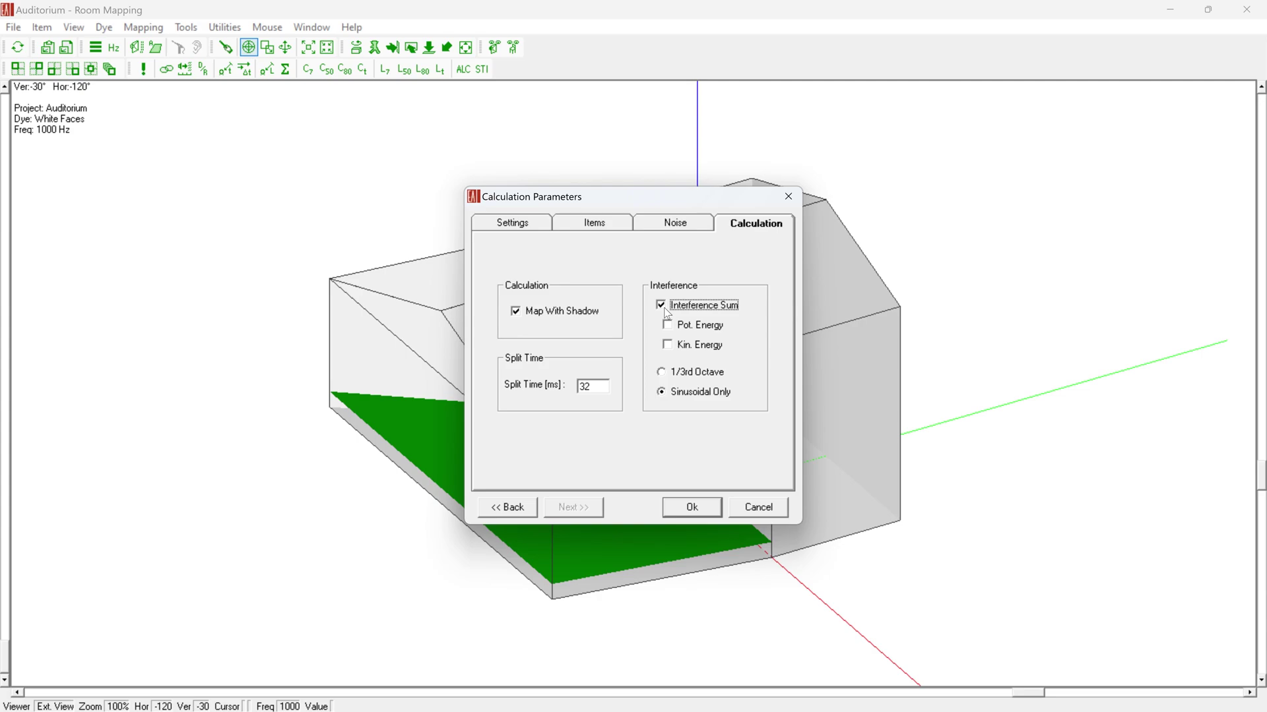
left_click(663, 373)
left_click(662, 307)
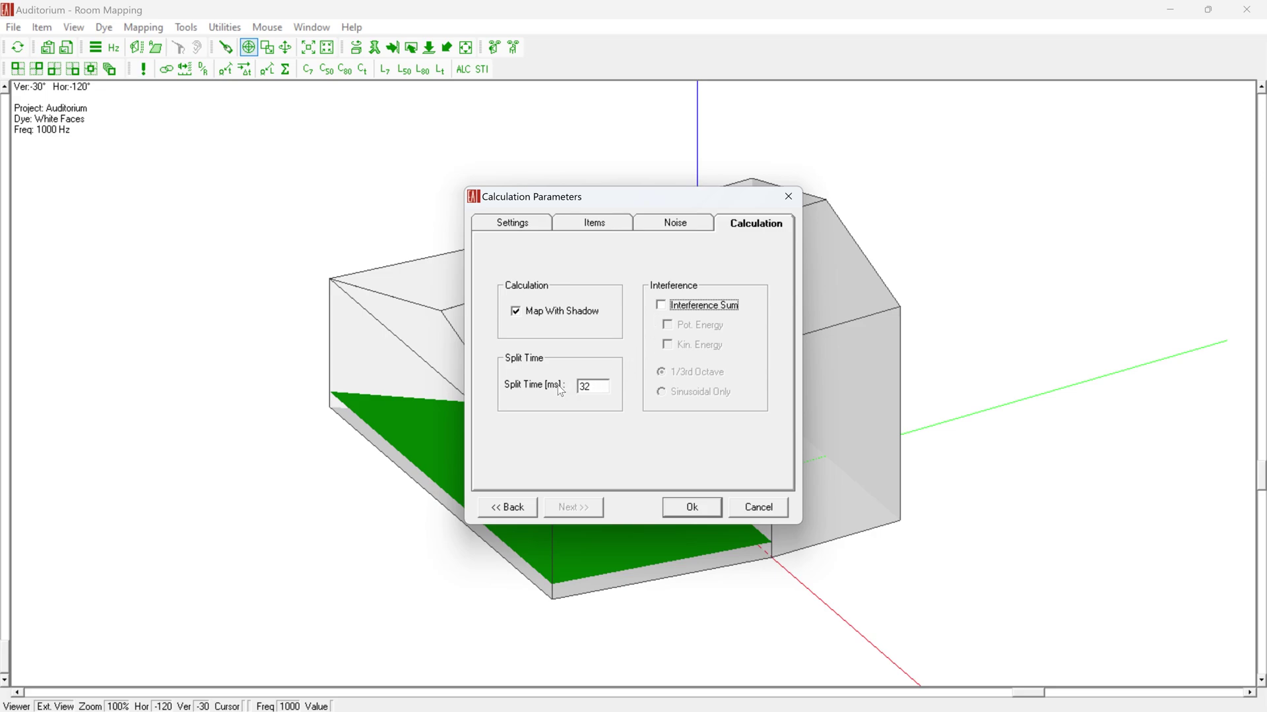
left_click(590, 388)
Move the results window aside and render the room map as Total SPL at 1000 Hz.
left_click(704, 512)
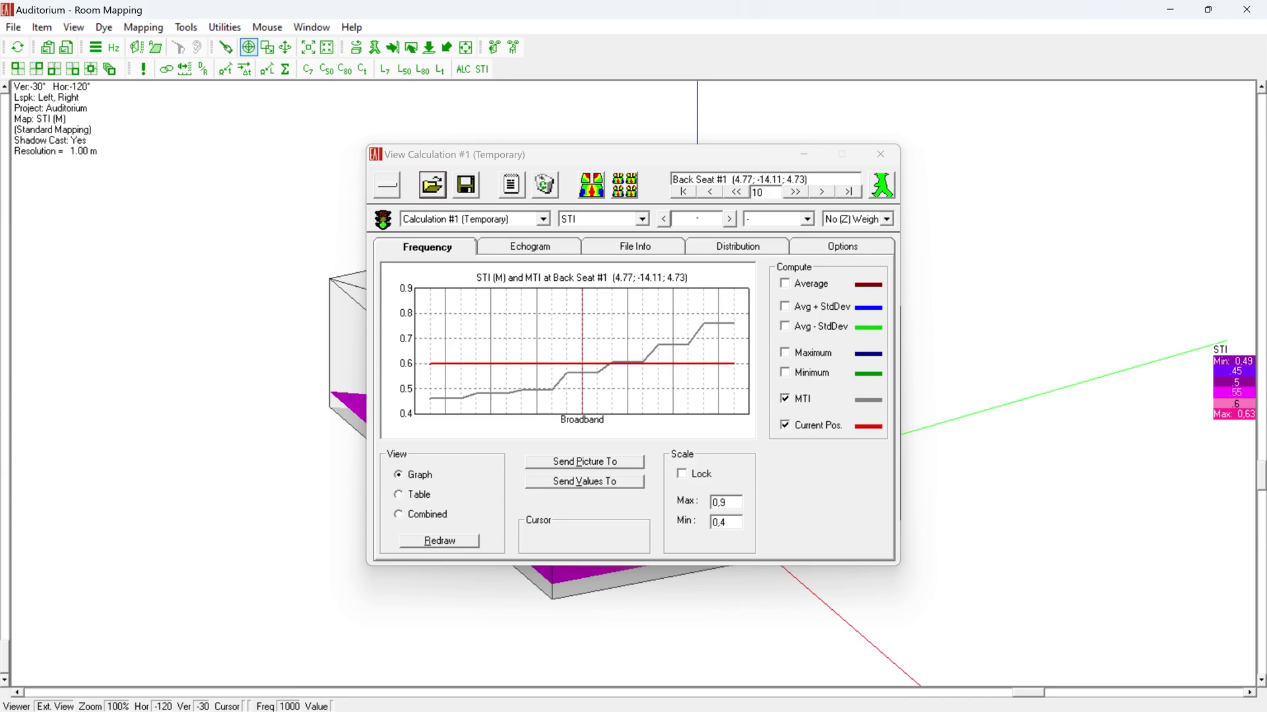
left_click_drag(659, 159, 1003, 153)
left_click_drag(637, 360, 386, 337)
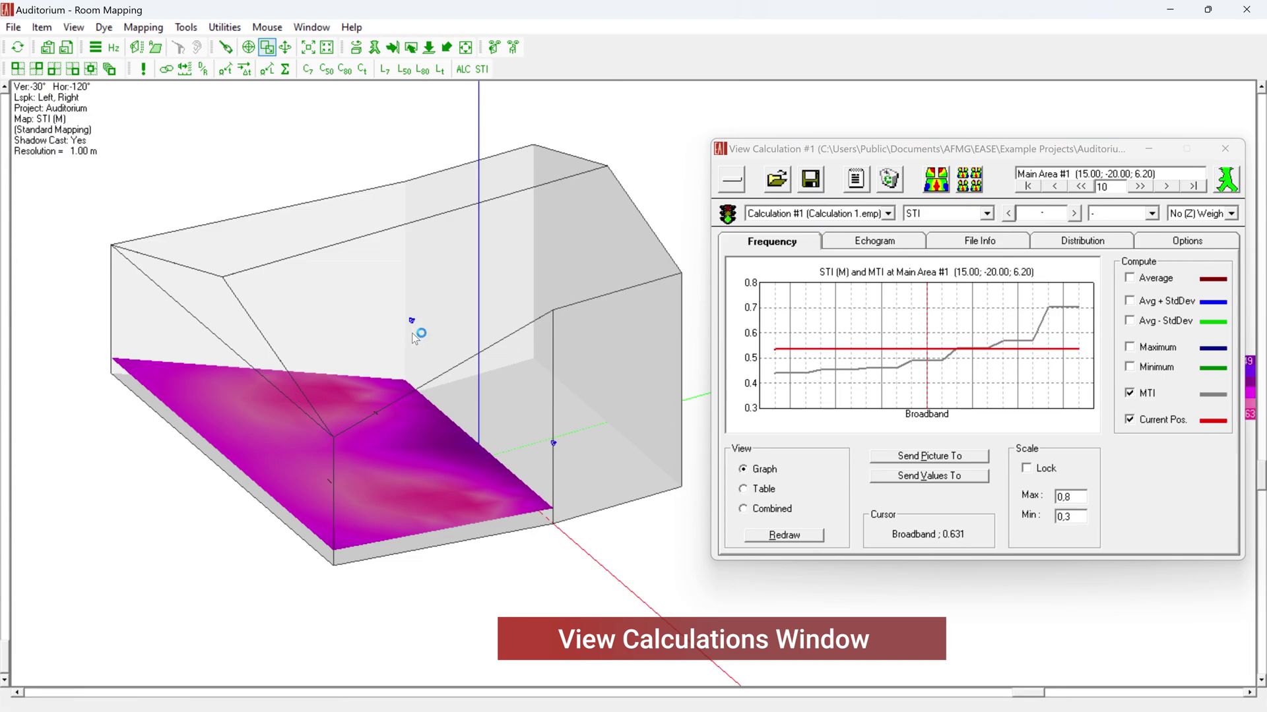
left_click(987, 214)
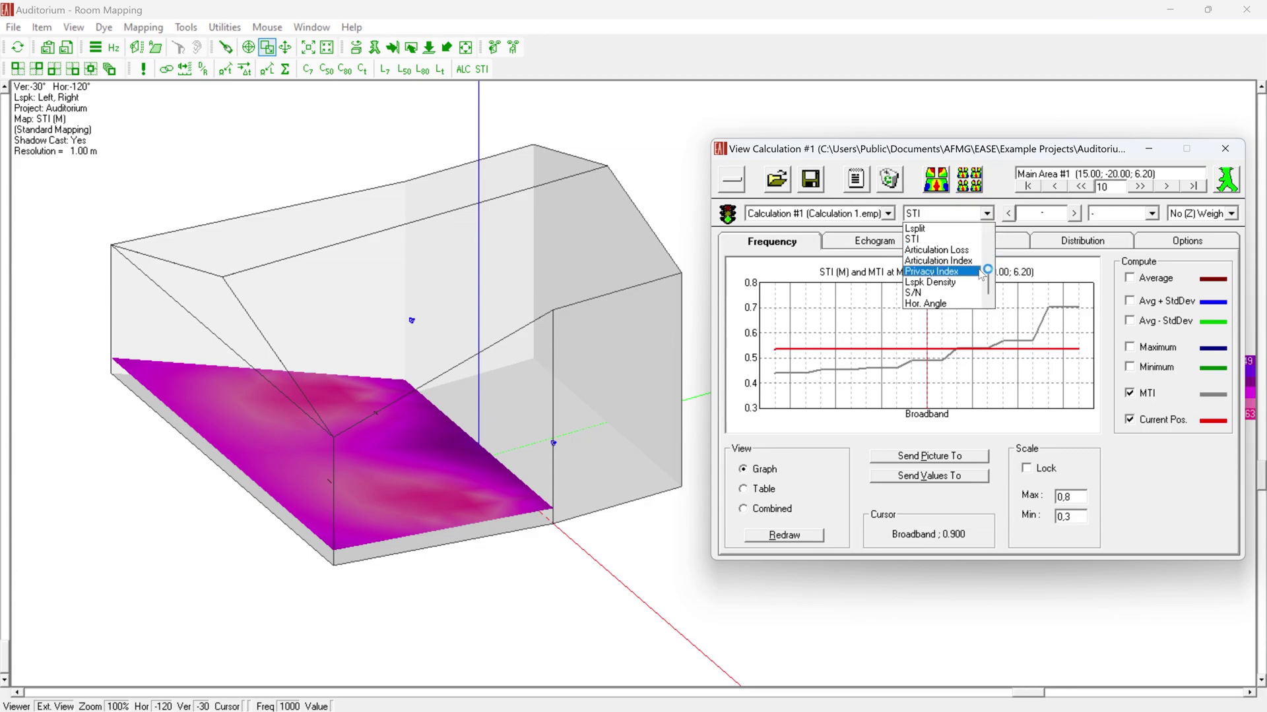
scroll(958, 264, "up", 2)
scroll(958, 264, "up", 3)
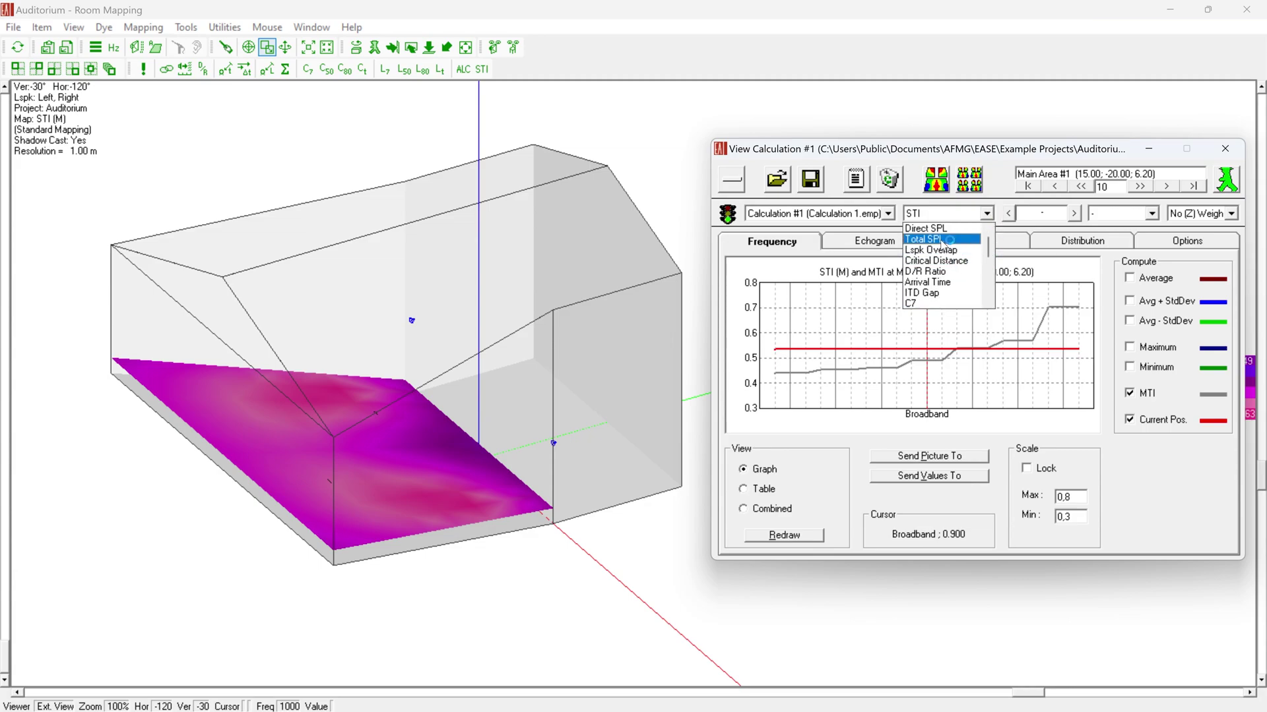
left_click(945, 239)
left_click(936, 179)
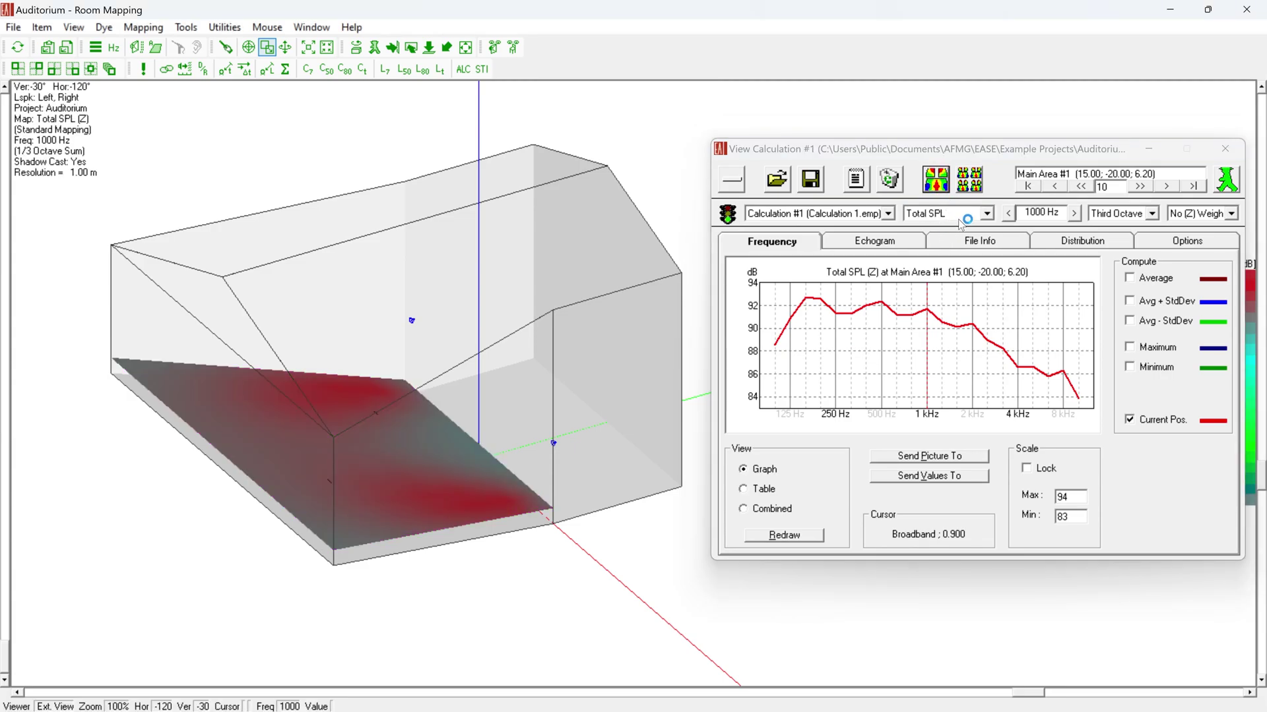
left_click(987, 214)
scroll(975, 259, "down", 1)
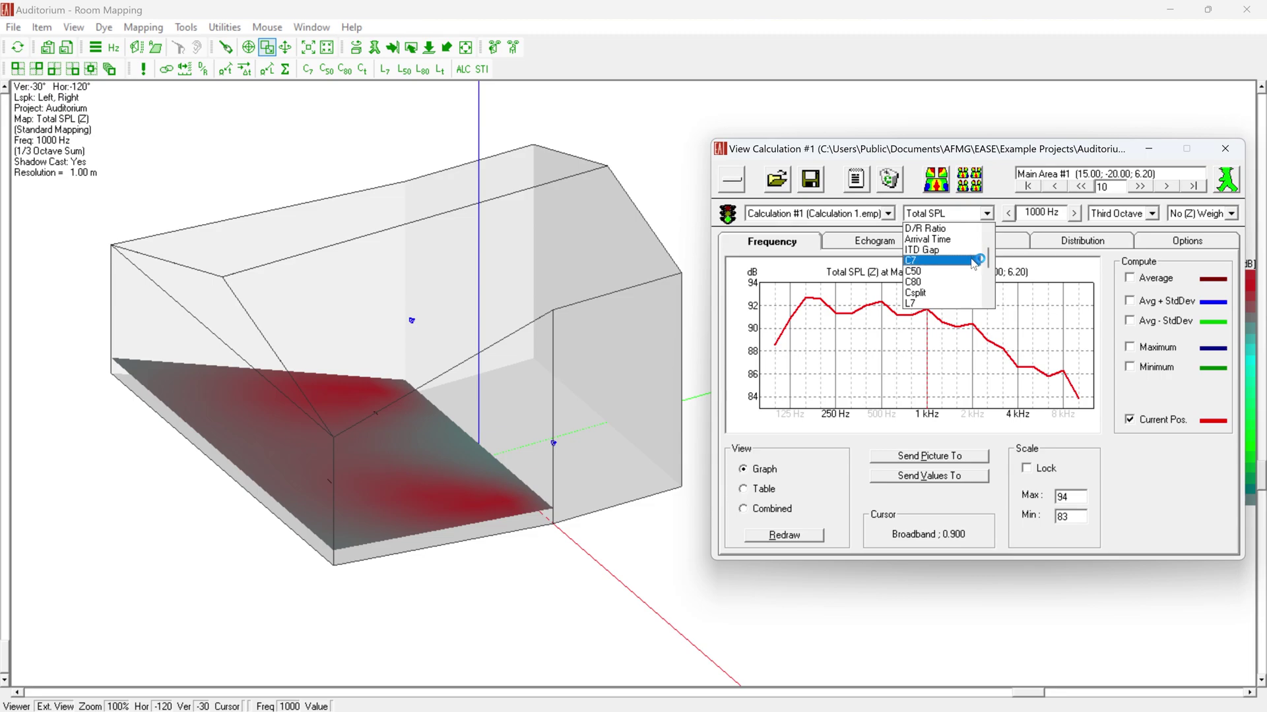
scroll(974, 251, "up", 2)
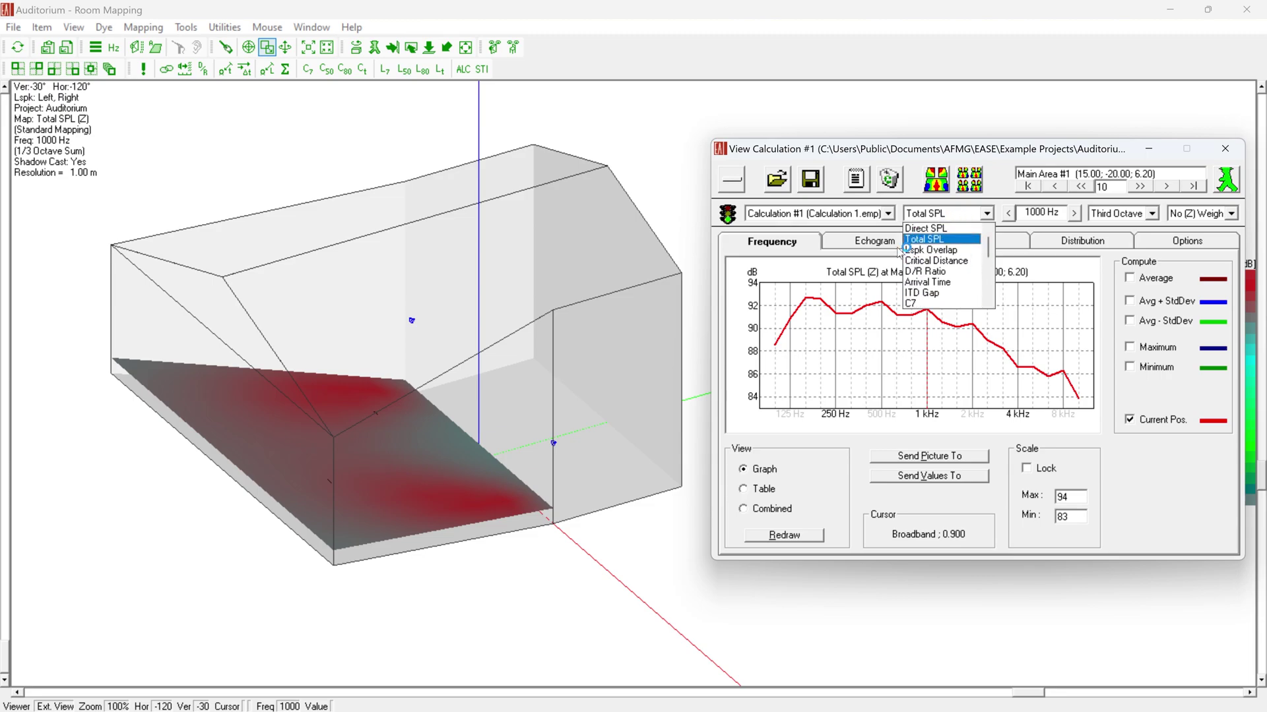
left_click(826, 463)
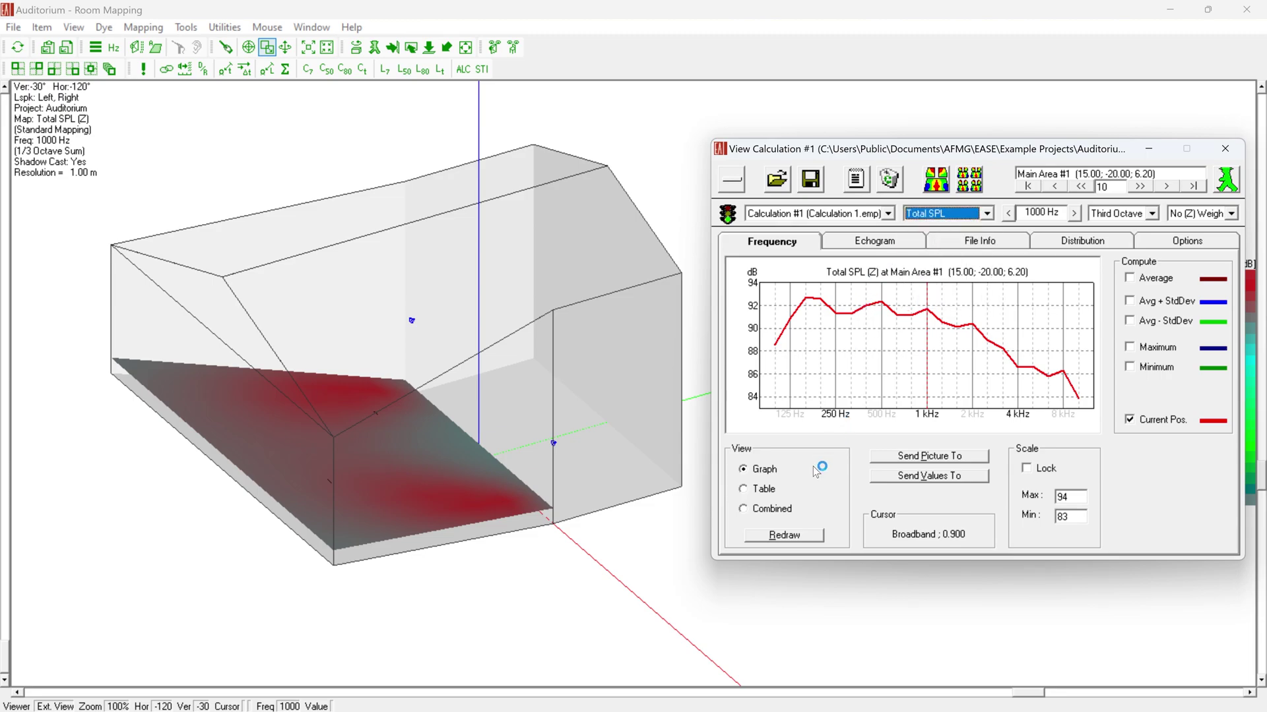
Plot Total SPL in graph view with average, maximum and minimum curves.
left_click(743, 490)
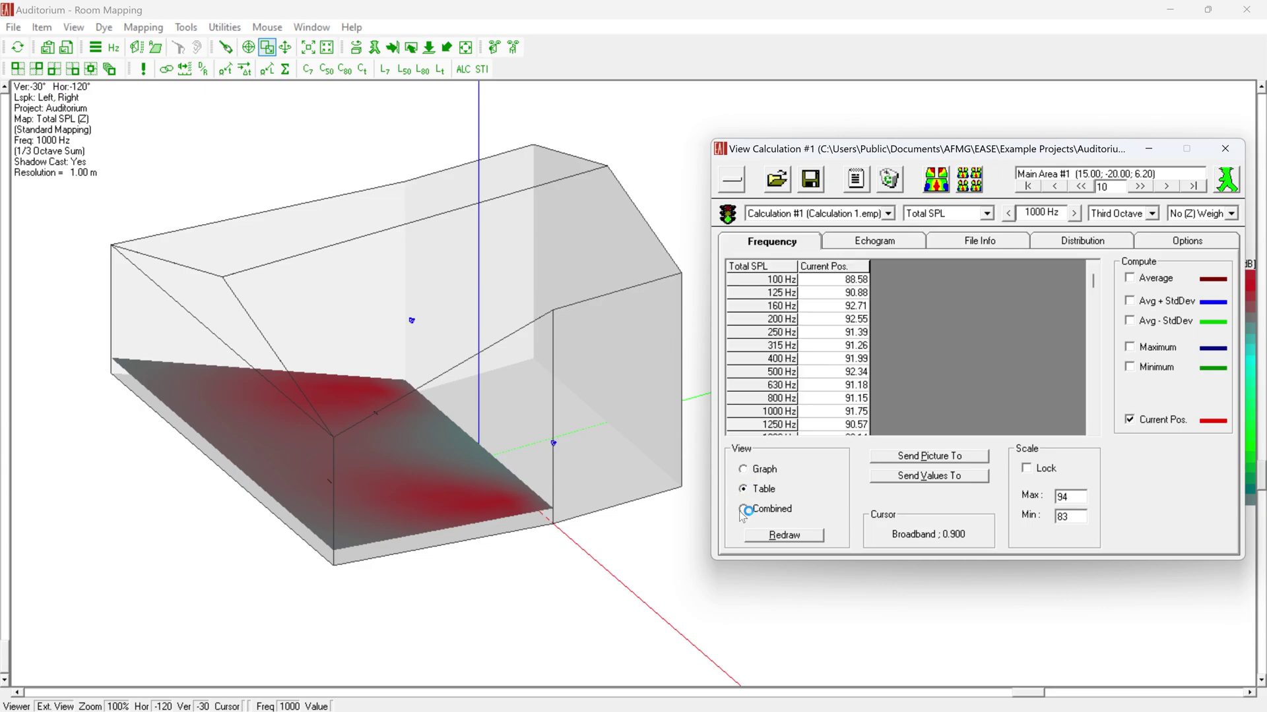
left_click(744, 510)
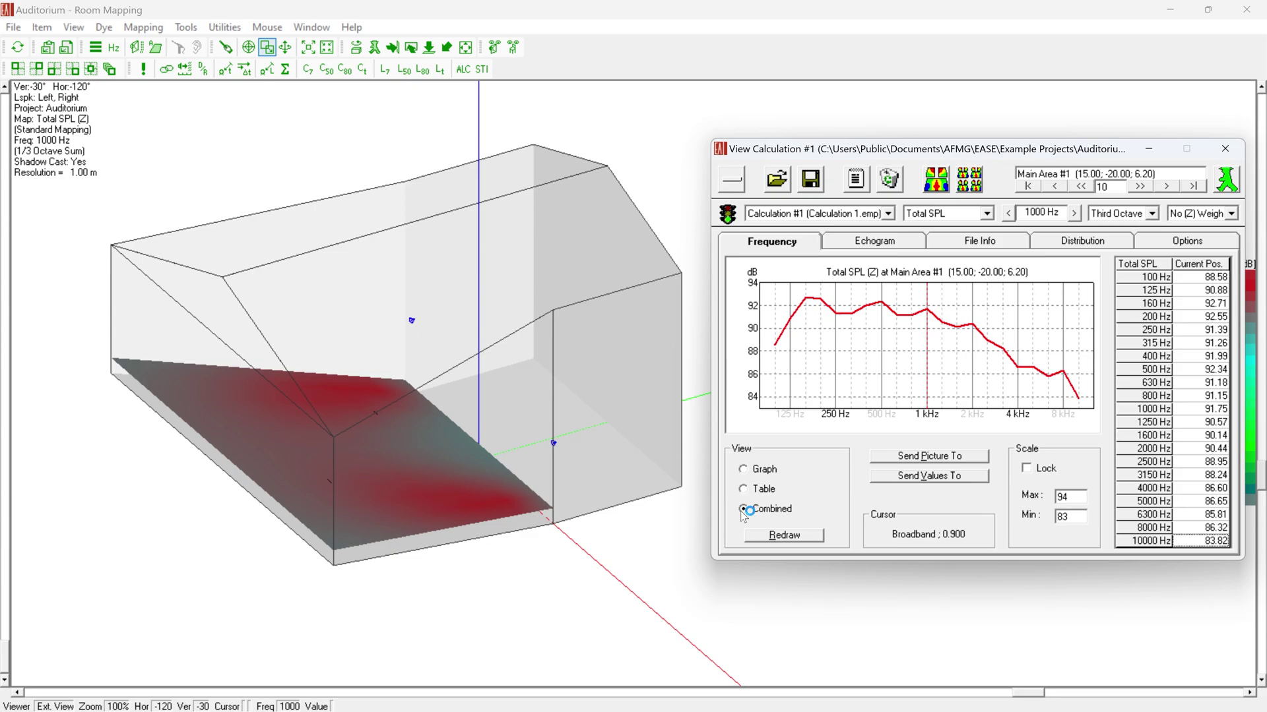
left_click(744, 470)
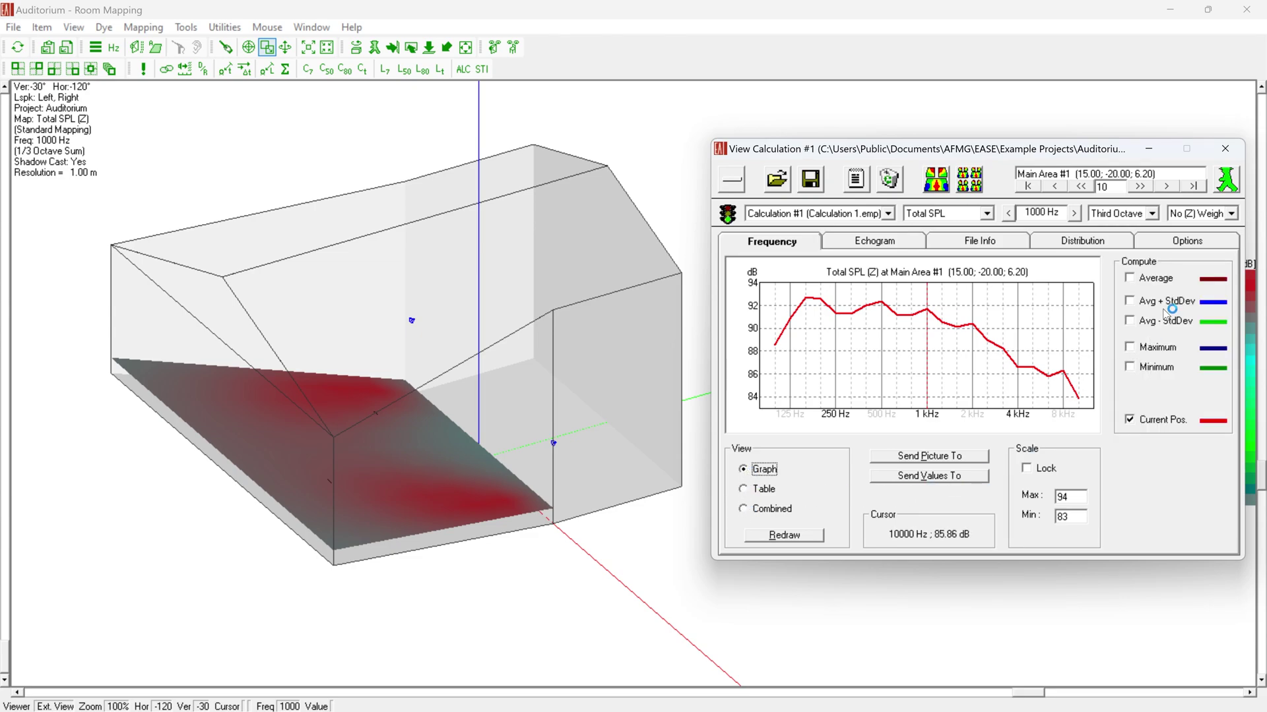
left_click(1130, 279)
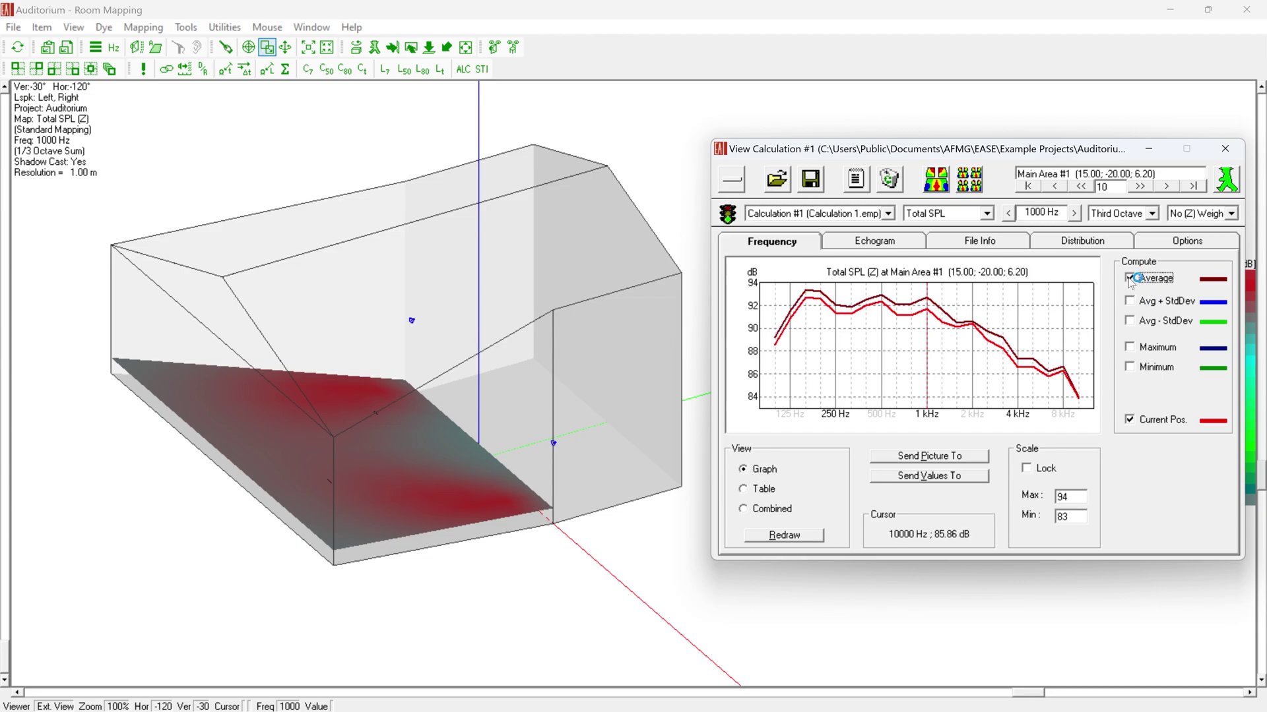
left_click(1129, 349)
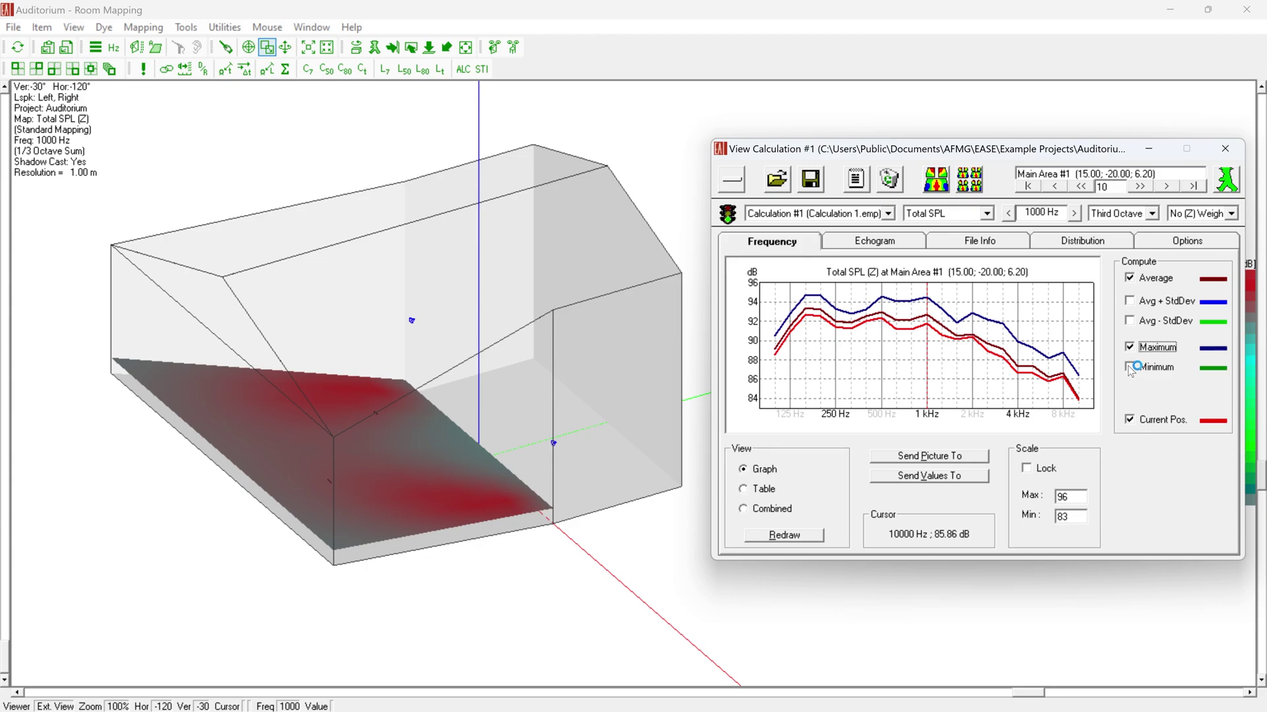
left_click(1129, 368)
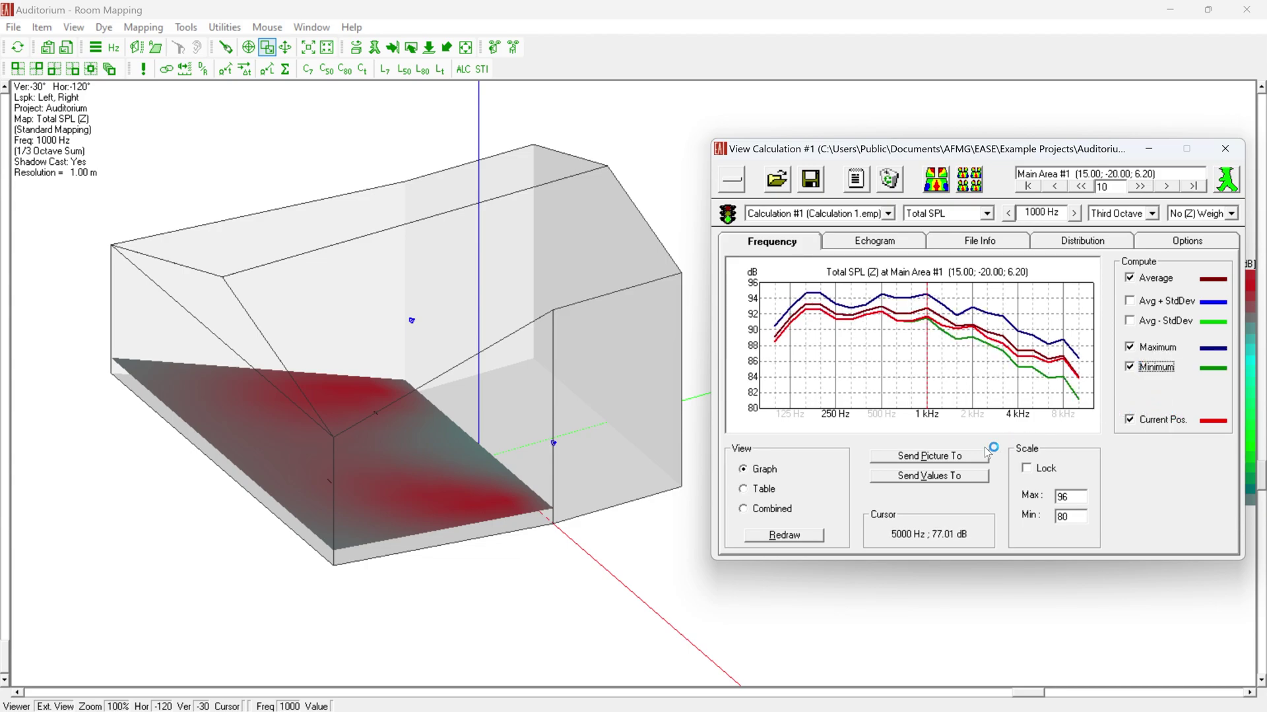
left_click(965, 458)
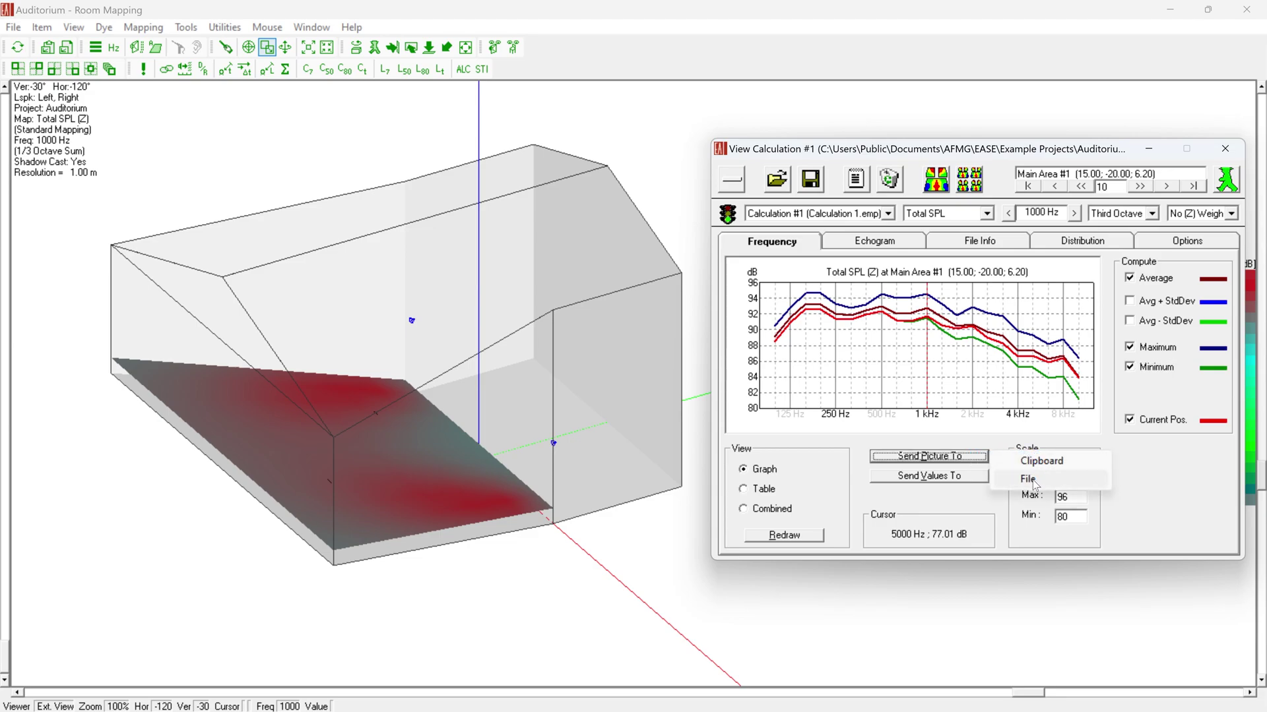
left_click(940, 478)
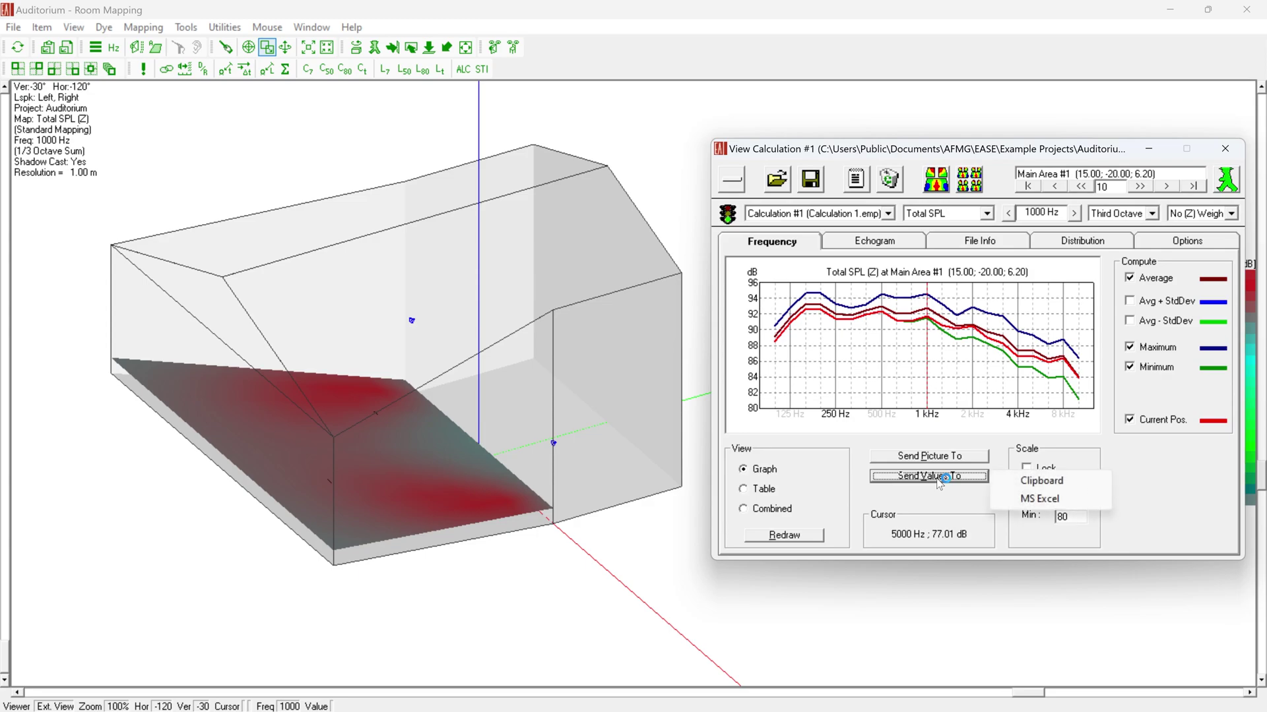
Step the frequency up to 2000 Hz, then switch the results to Broad Band.
left_click(1075, 214)
left_click(1076, 214)
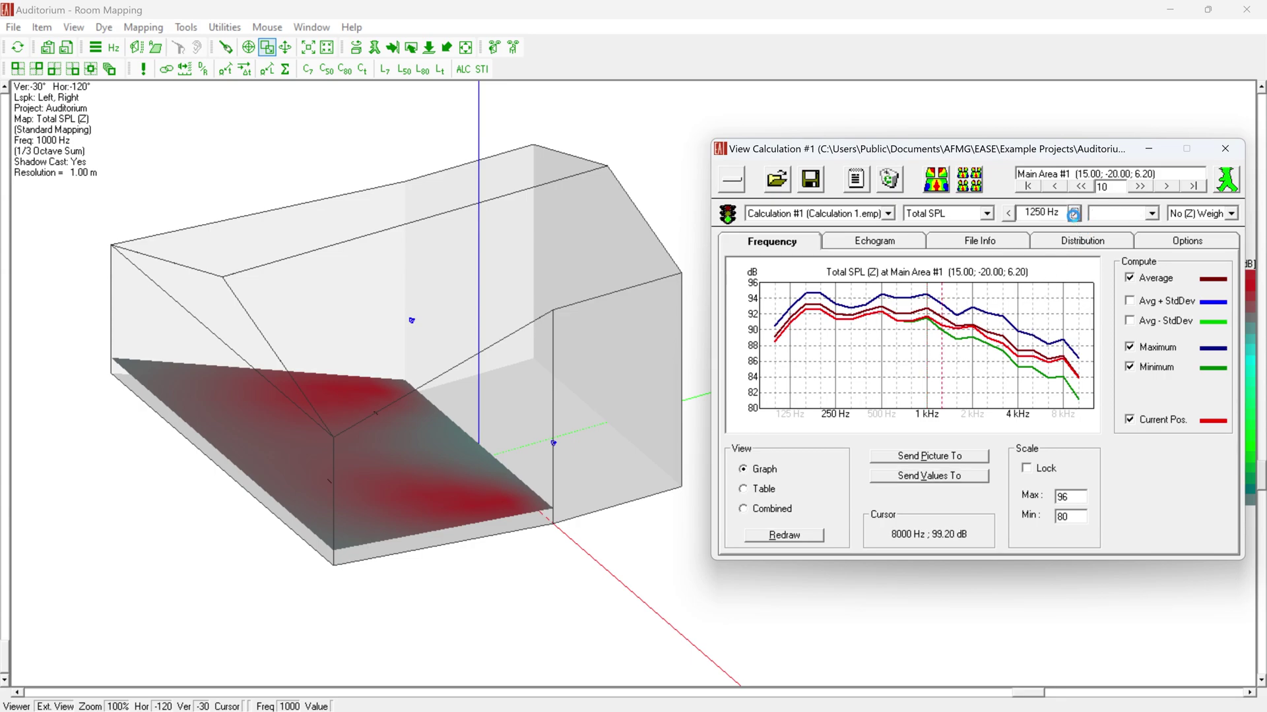
left_click(1075, 214)
left_click(1151, 214)
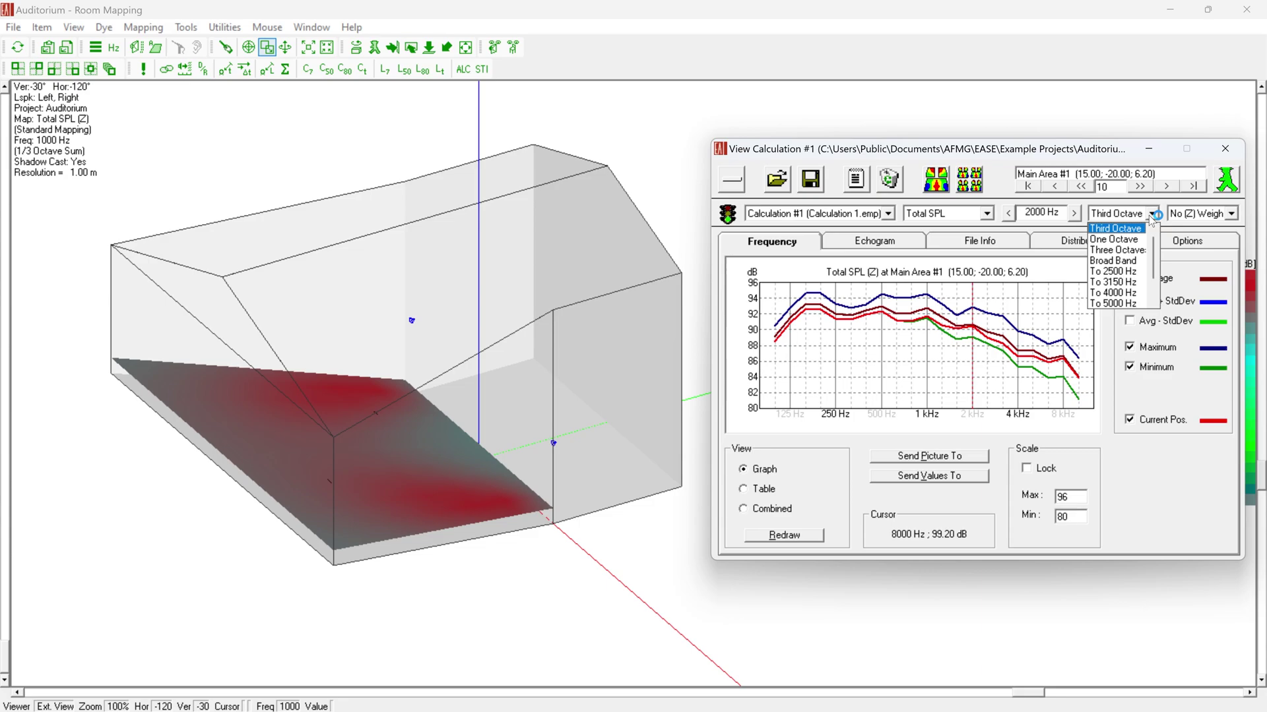
left_click(1133, 261)
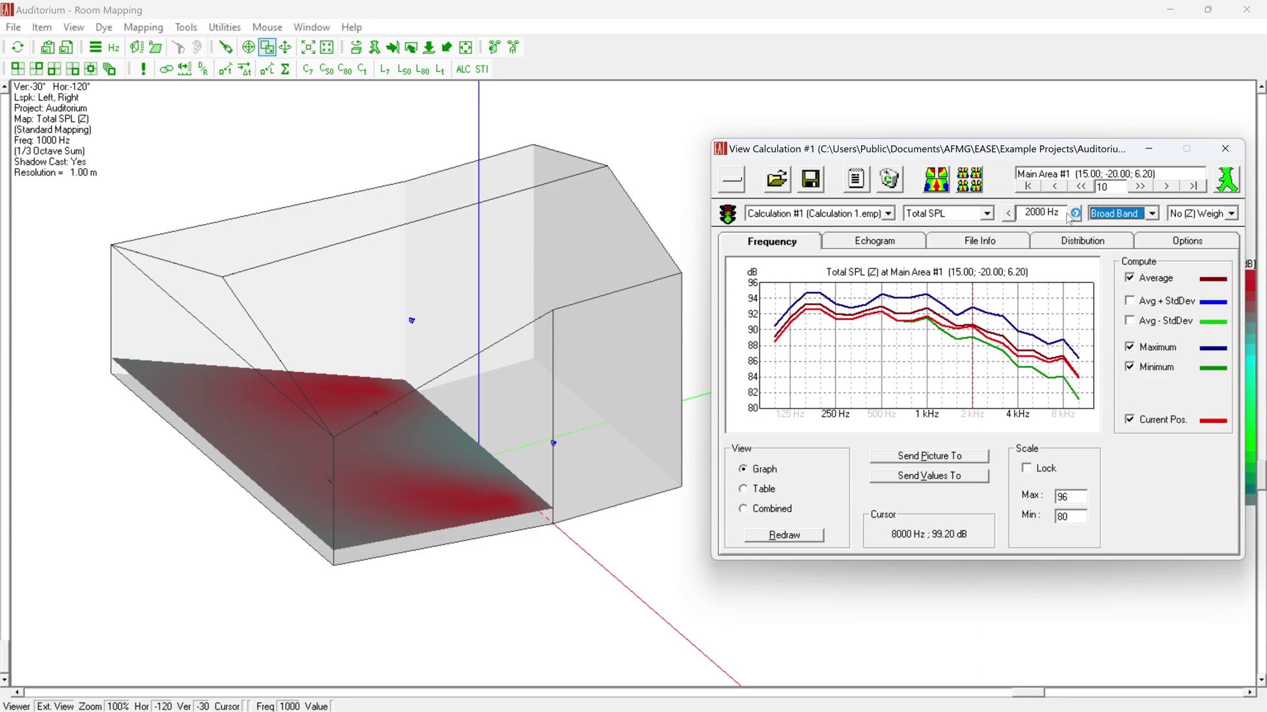
Review the File Info: pink noise signal, 20°C, 1010 hPa, 60% humidity, 88 data points.
left_click(970, 242)
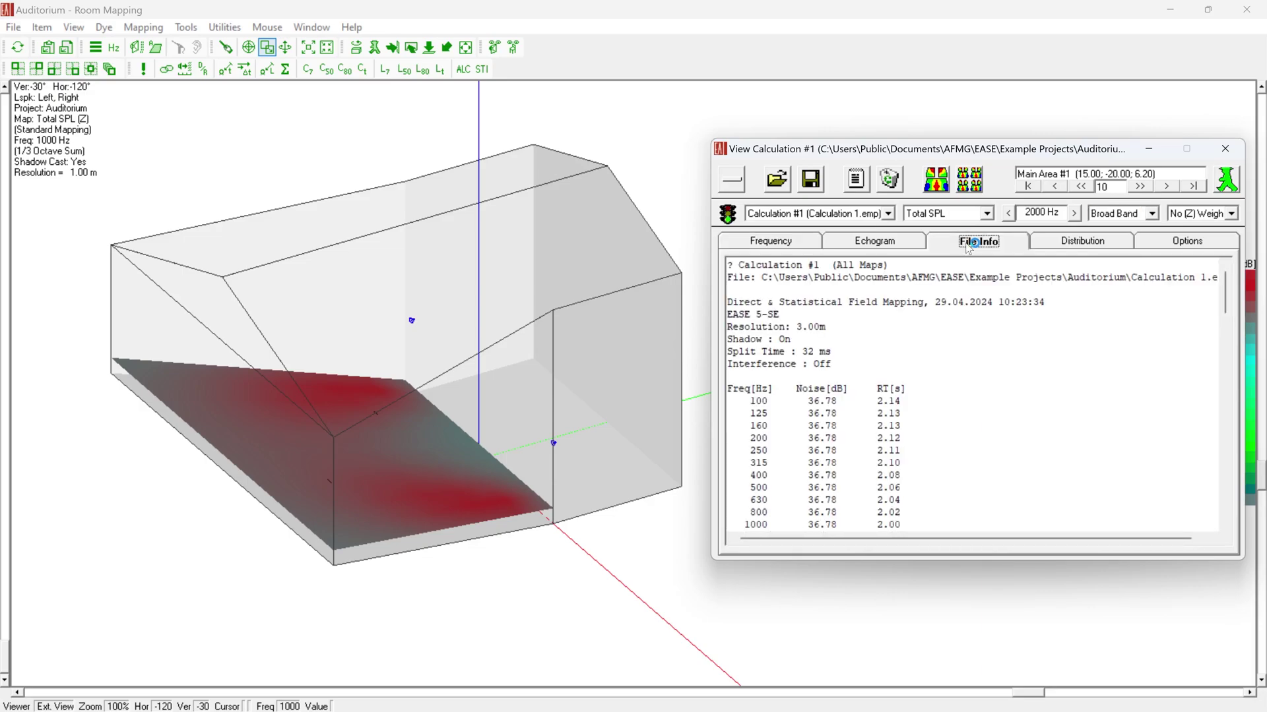
scroll(1011, 345, "down", 1)
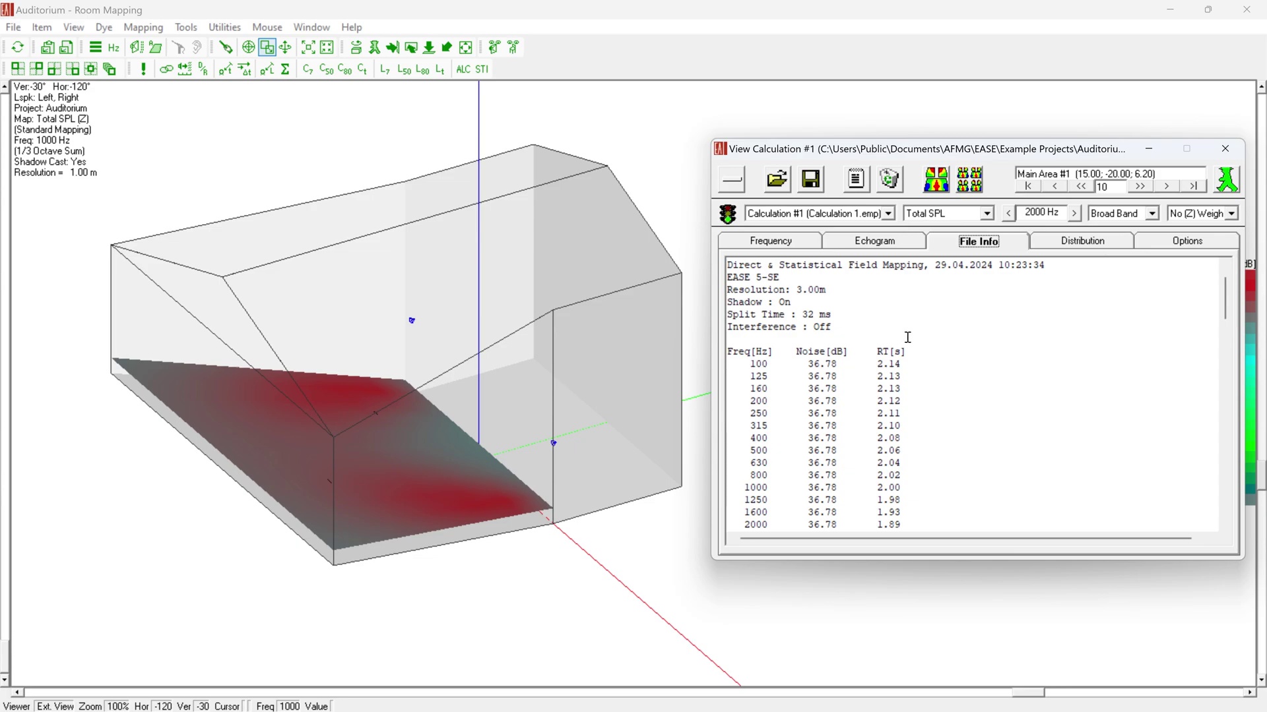
scroll(843, 318, "down", 6)
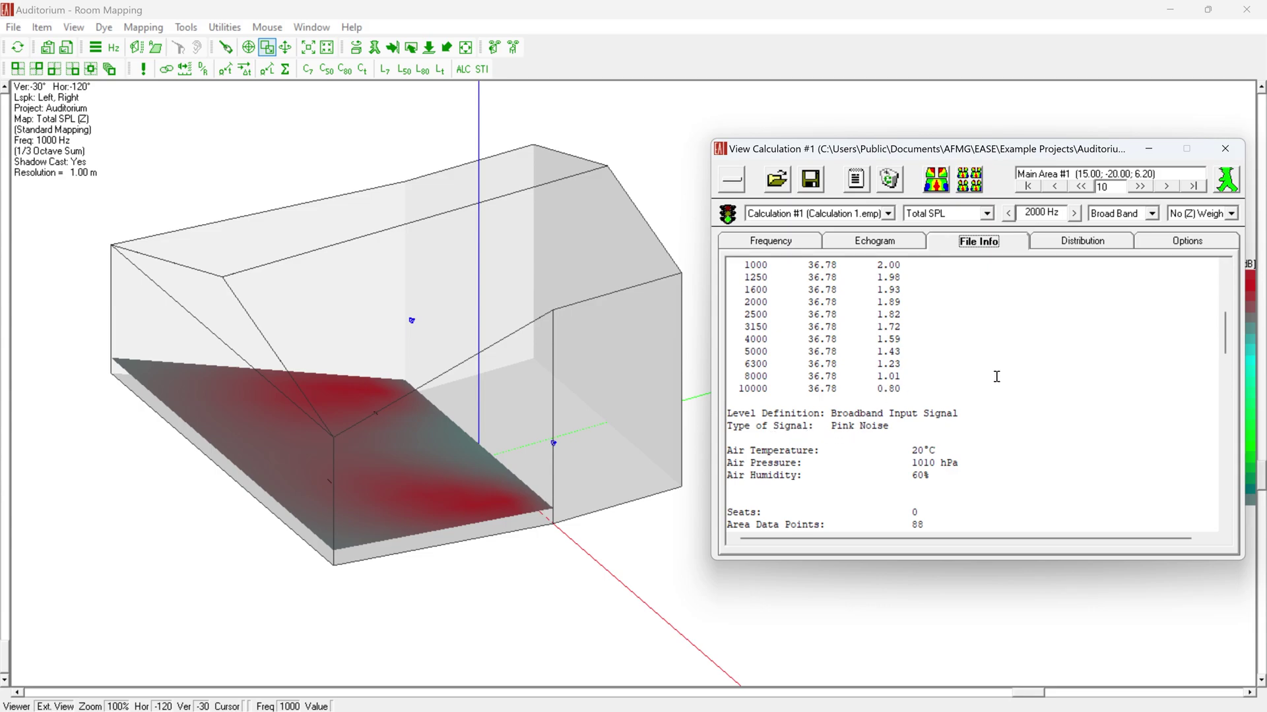
Show the STI distribution as a plain, non-cumulative chart with the floor map redrawn as STI.
left_click(1079, 243)
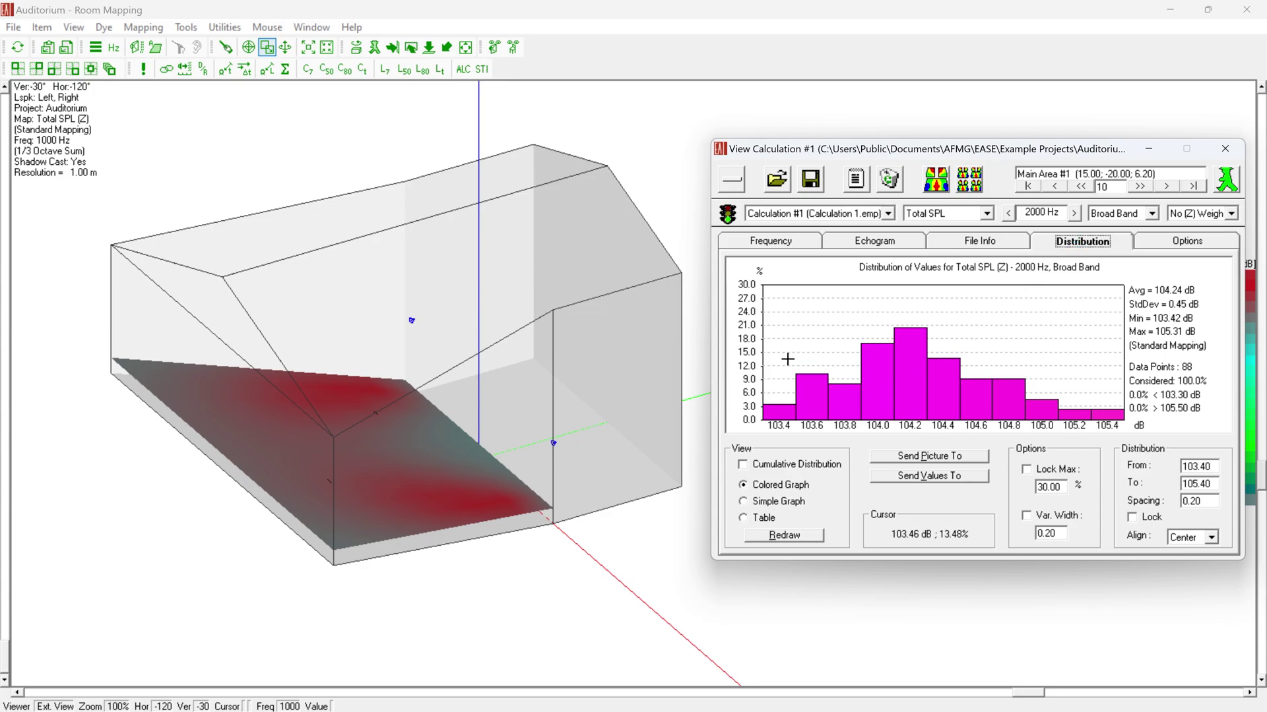
left_click(746, 466)
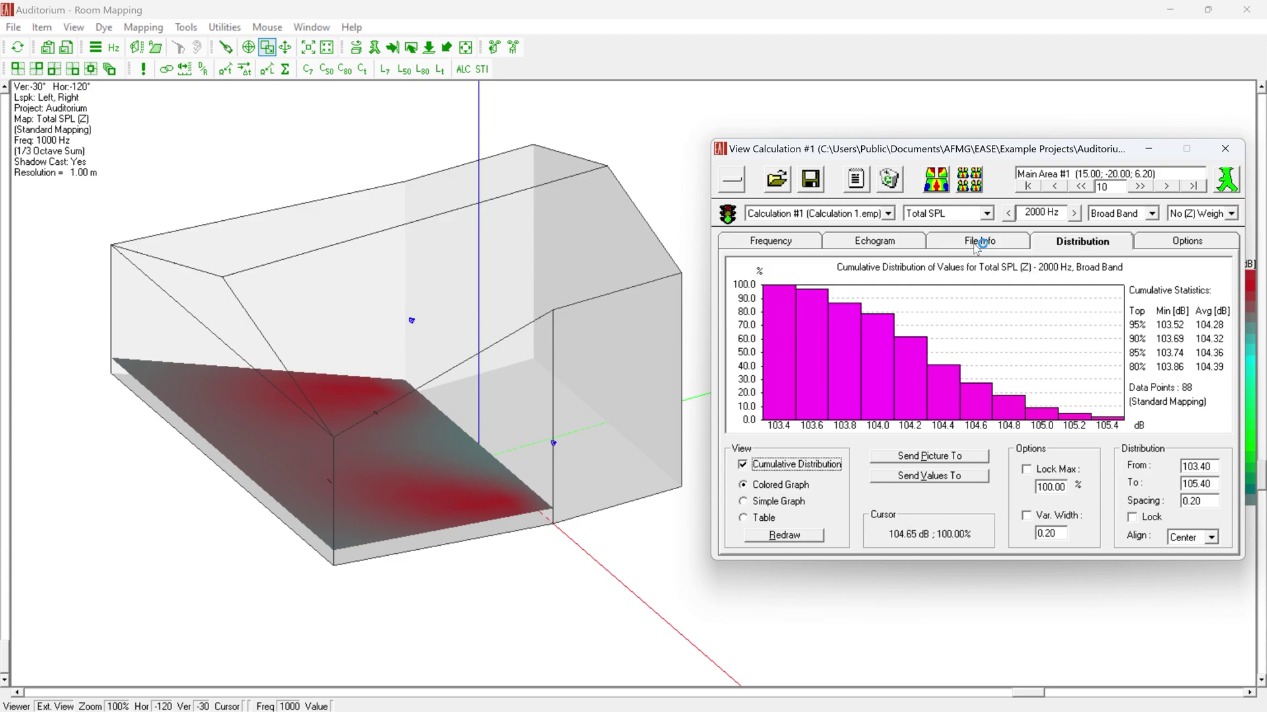
left_click(987, 214)
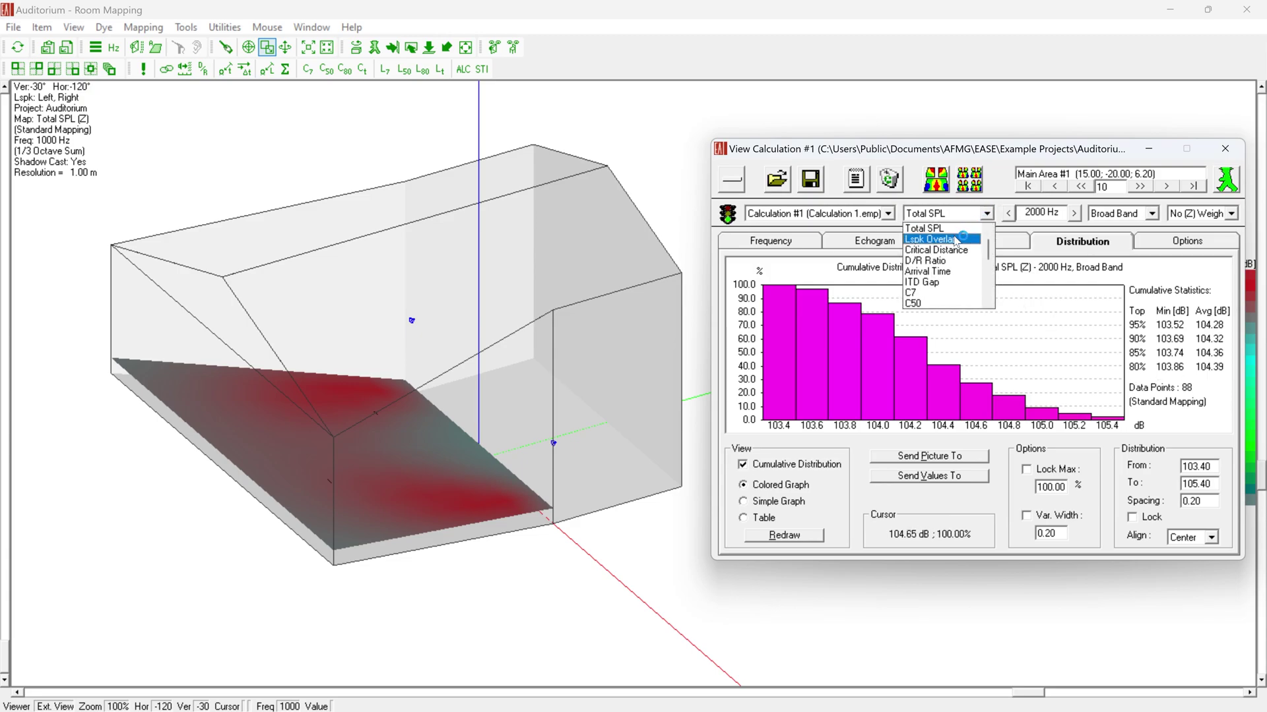
scroll(958, 240, "down", 3)
scroll(958, 241, "down", 3)
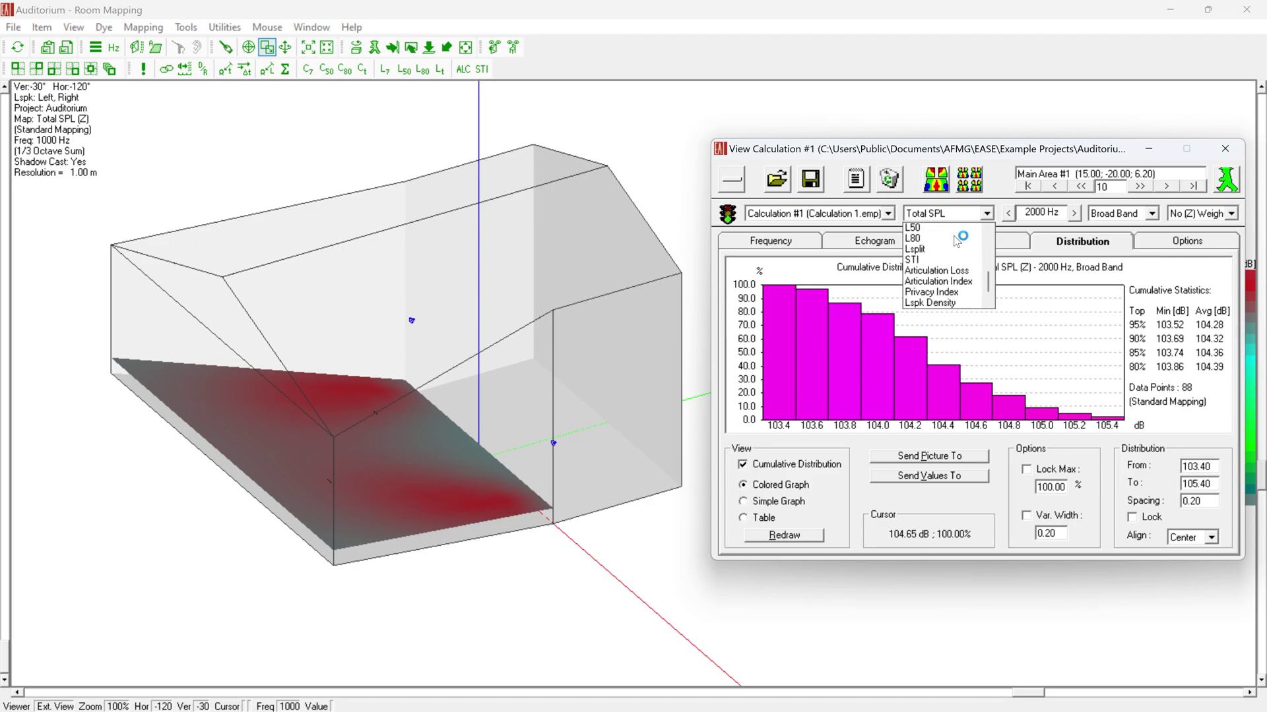
left_click(947, 251)
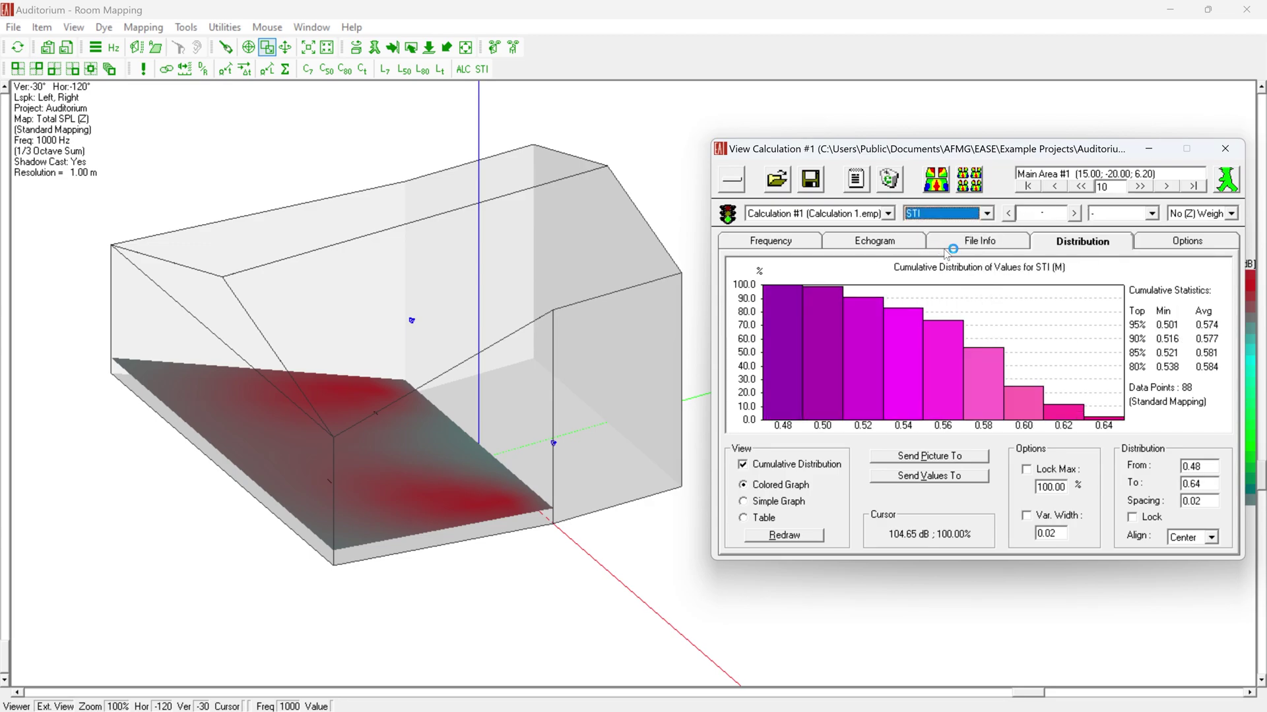
left_click(936, 180)
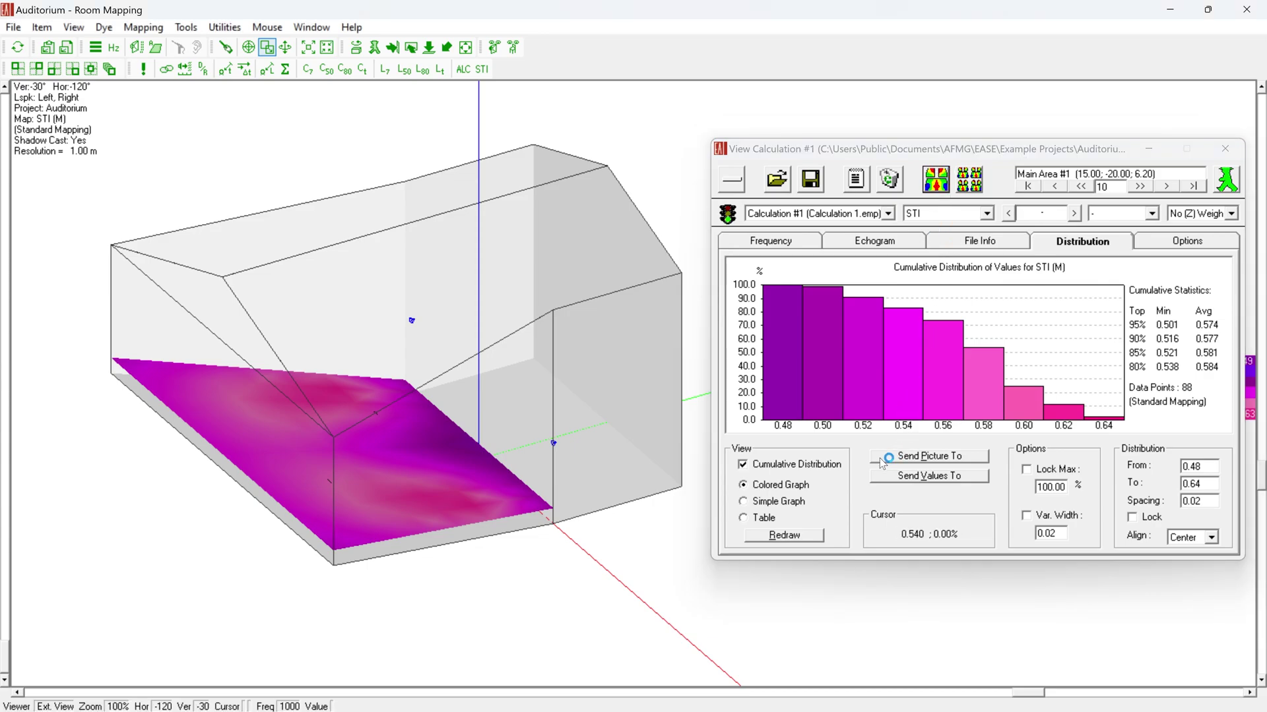
left_click(743, 467)
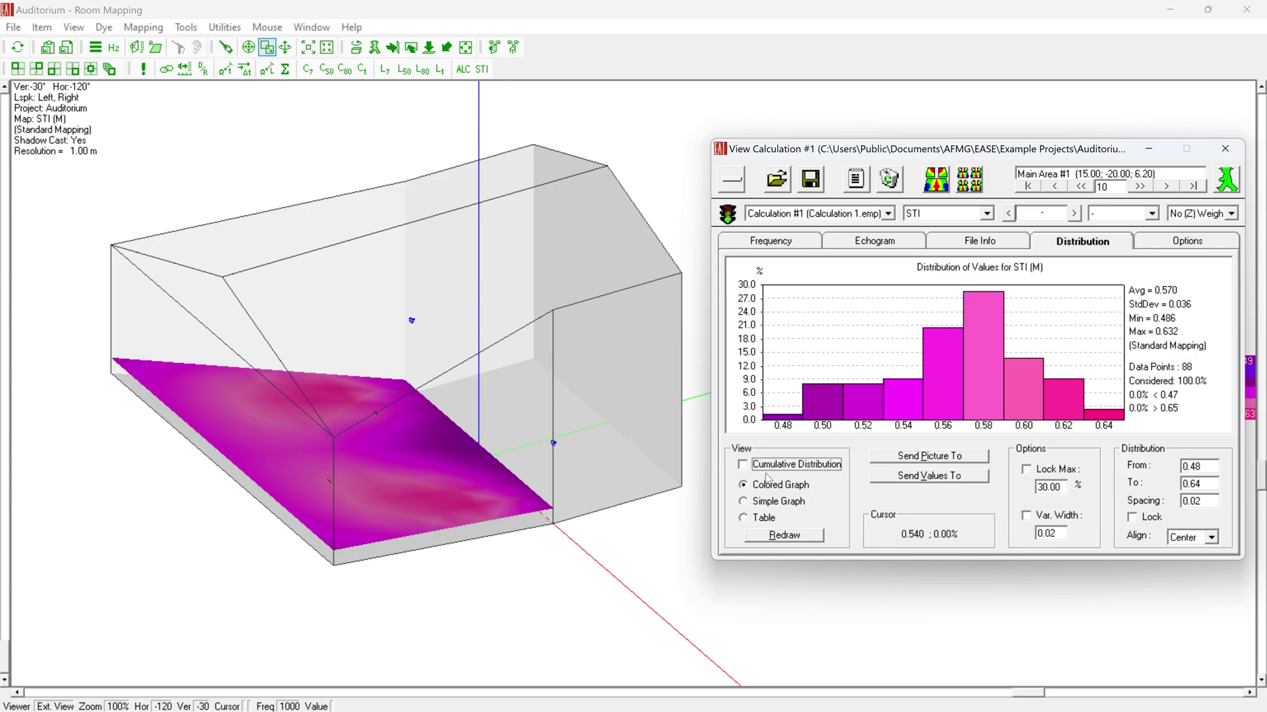
Show the STI options: IEC 60268-16 Edition 5.0 (2020), Male weighting, 3 dB density range.
left_click(872, 476)
left_click(1160, 244)
left_click(1156, 244)
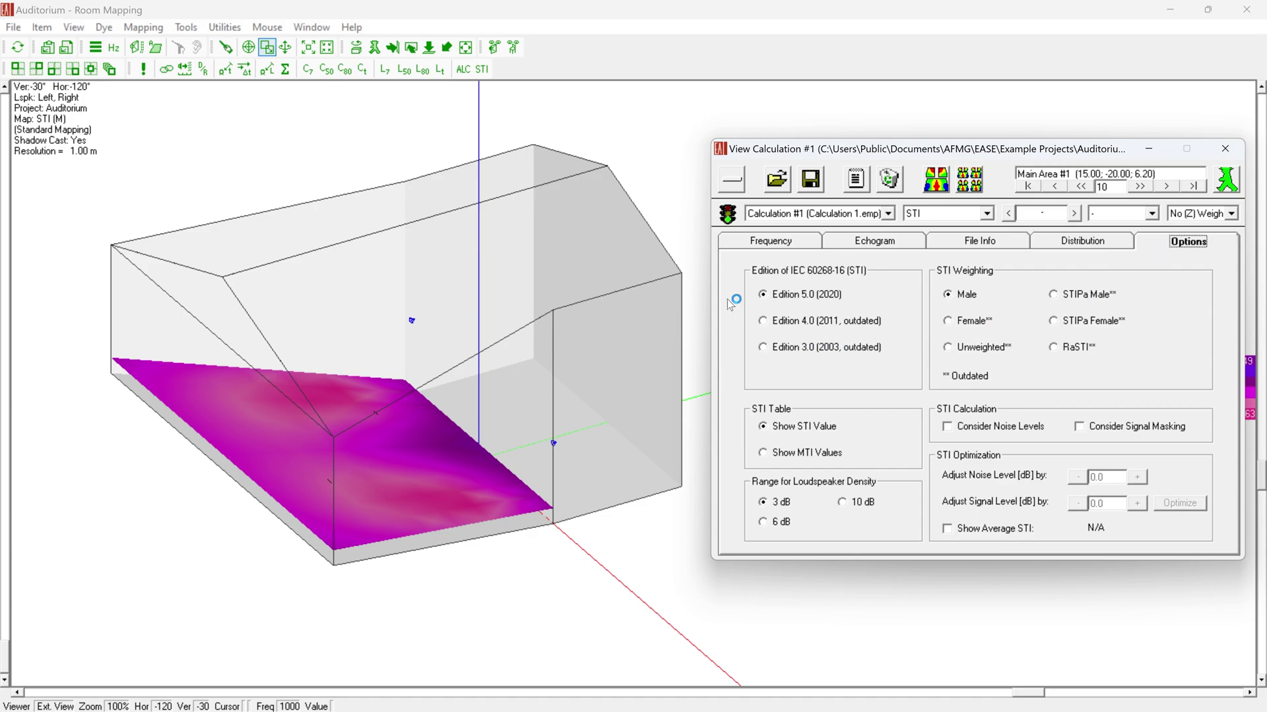
Enable noise levels, signal masking and average STI, then accept the optimized -26.0 dB signal adjustment (STI 0.566).
left_click(765, 295)
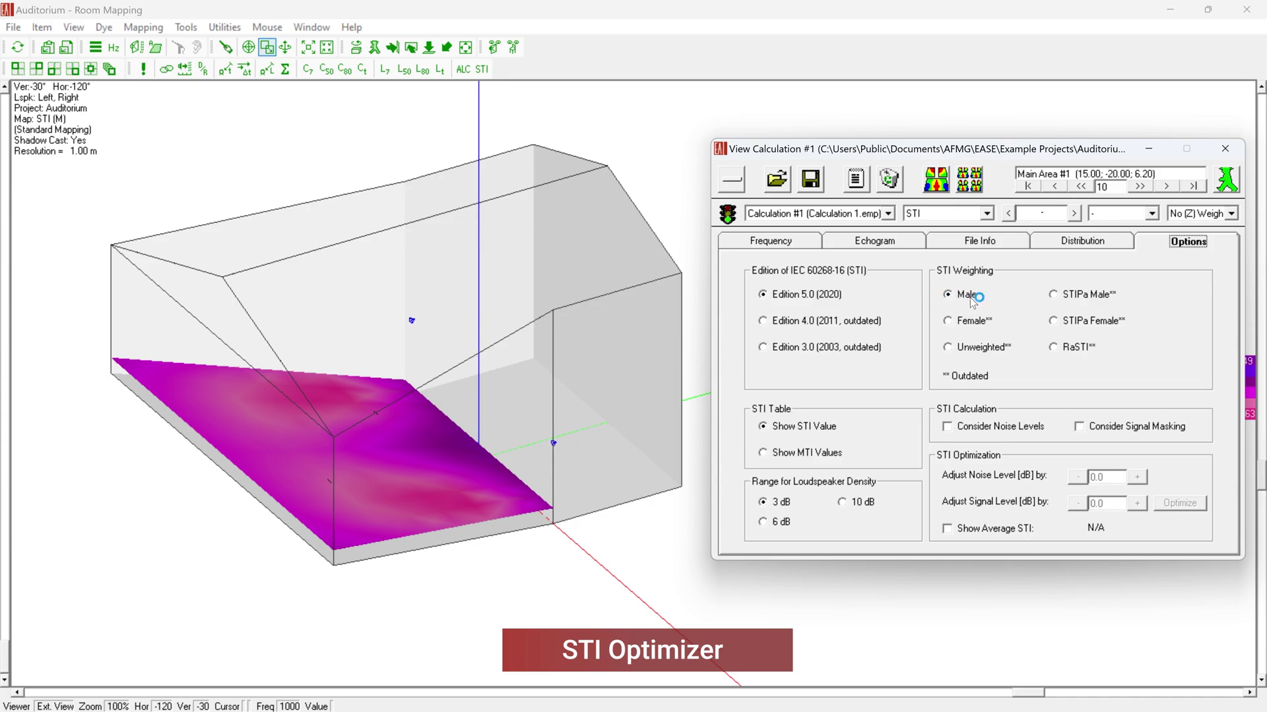
left_click(947, 427)
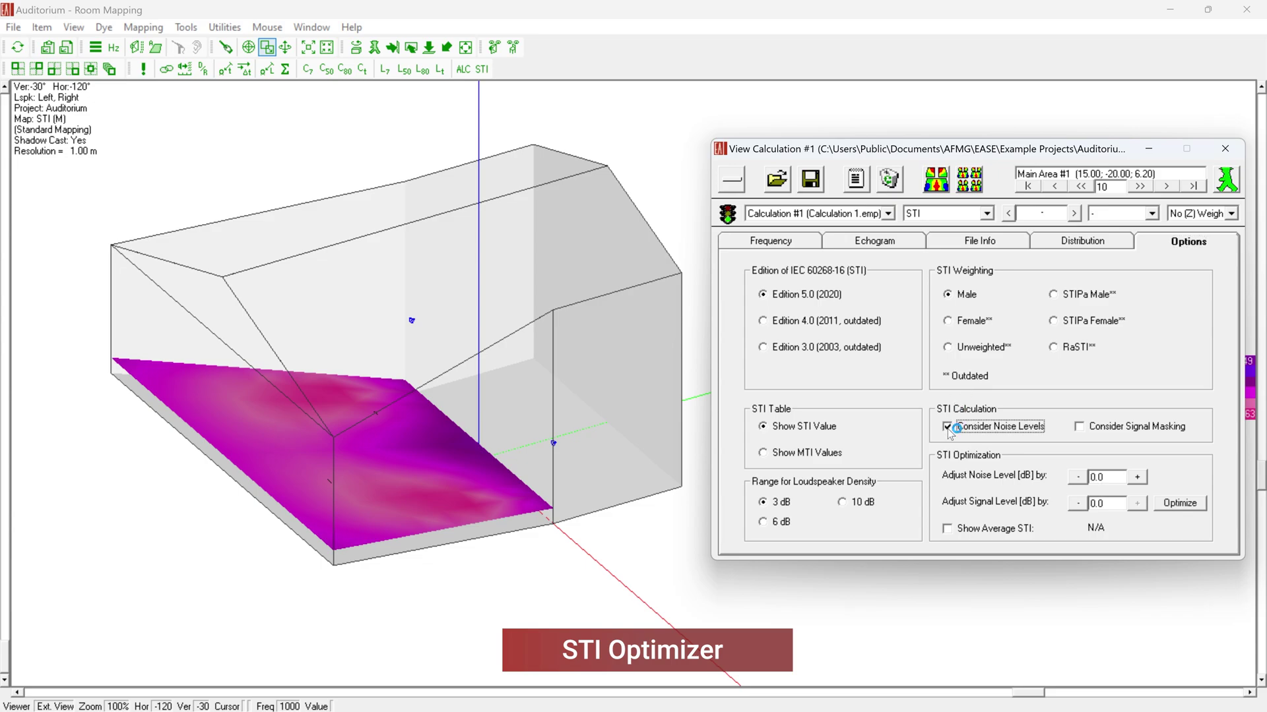
left_click(1079, 427)
left_click(947, 528)
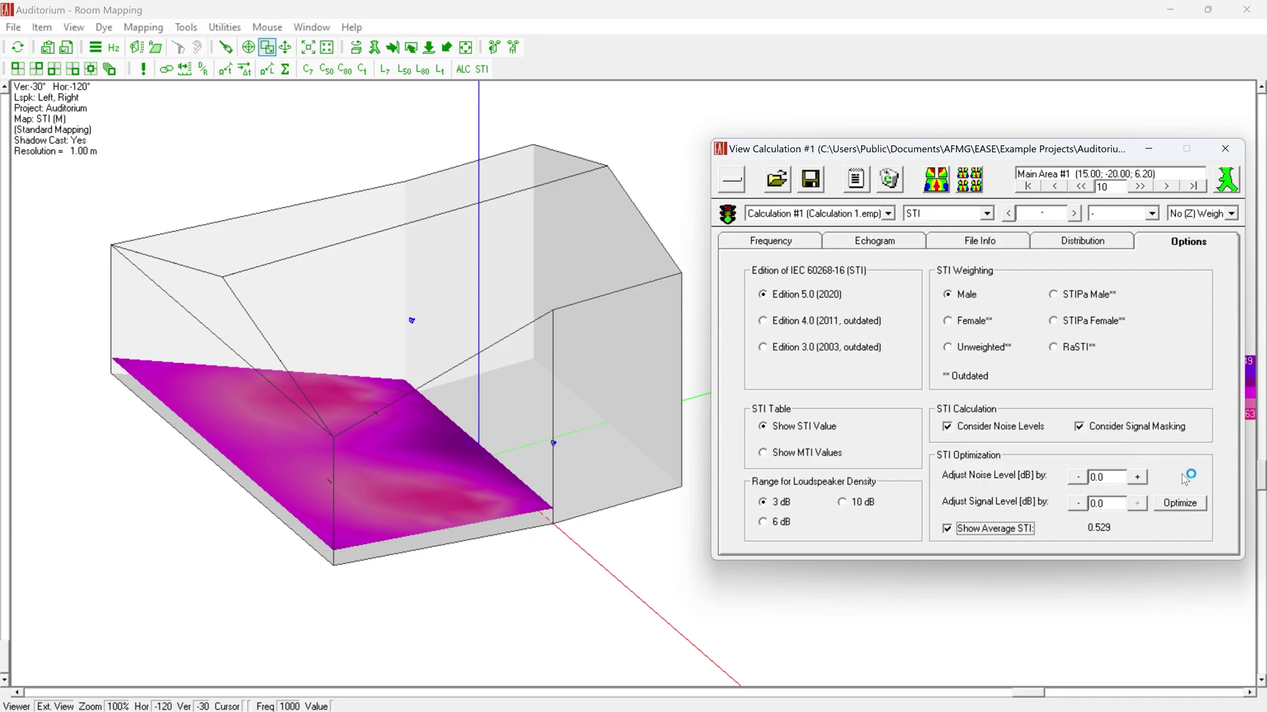
left_click(1194, 506)
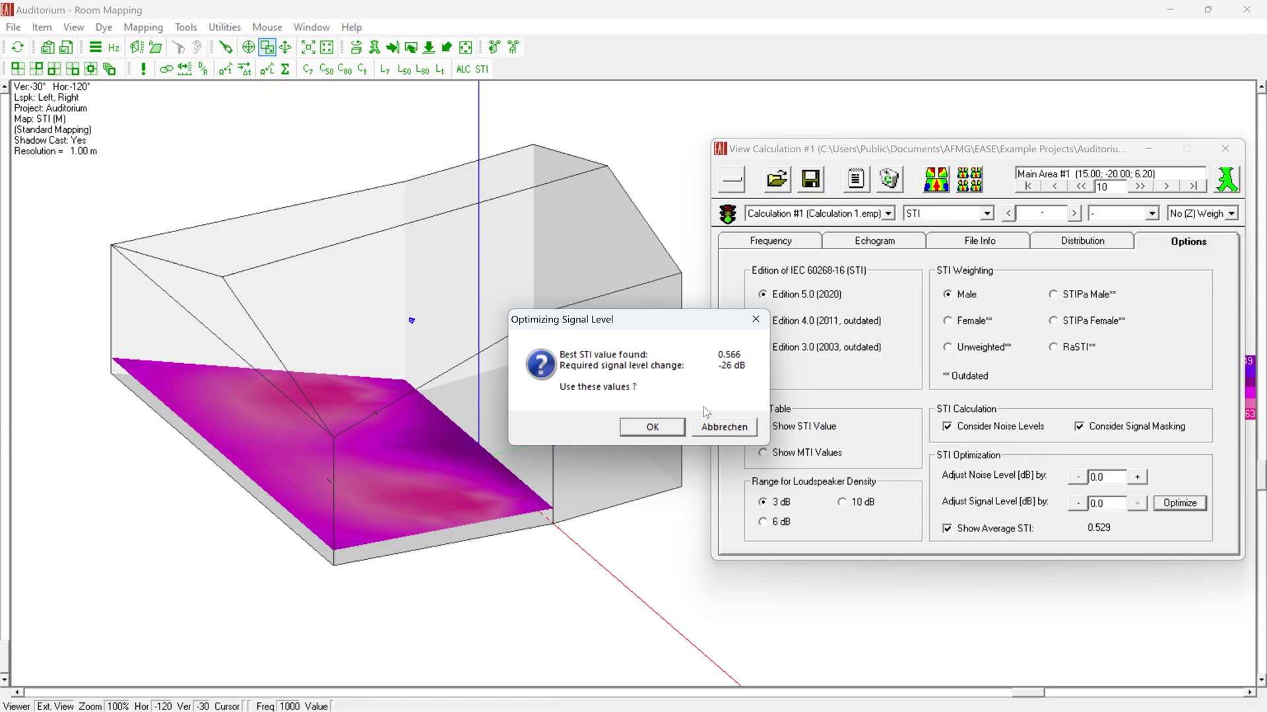
left_click(663, 426)
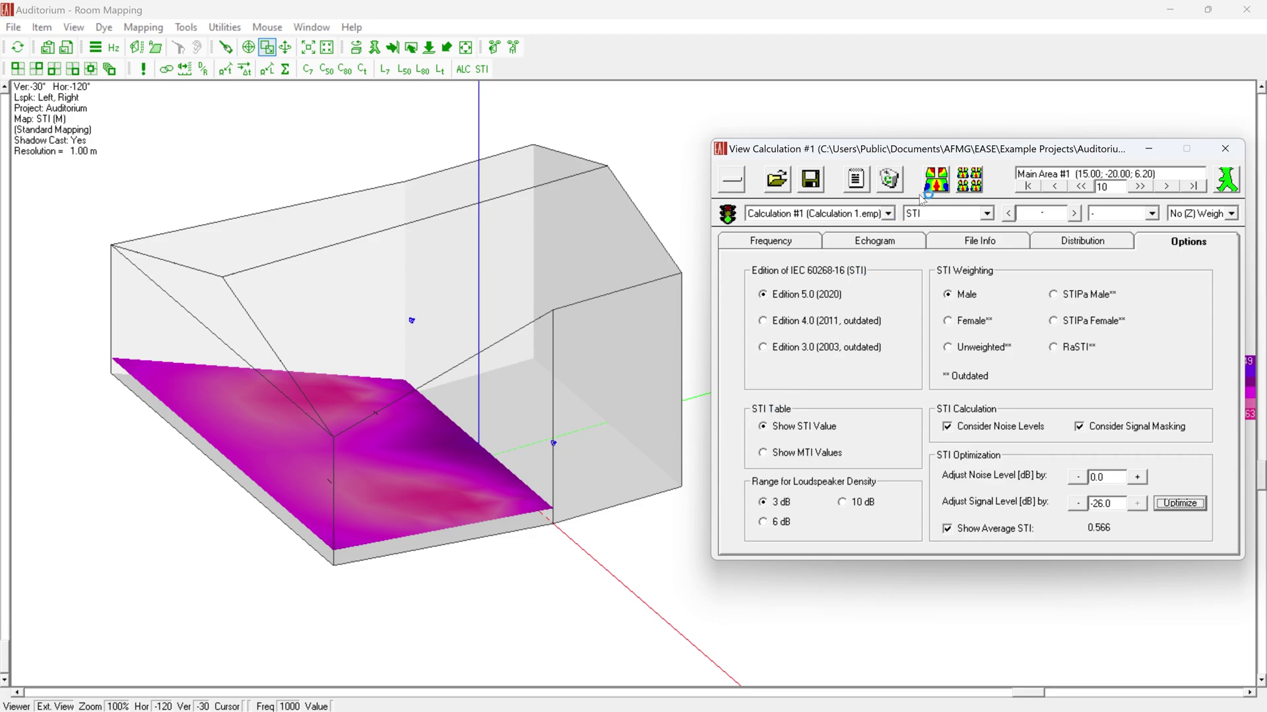
left_click(935, 179)
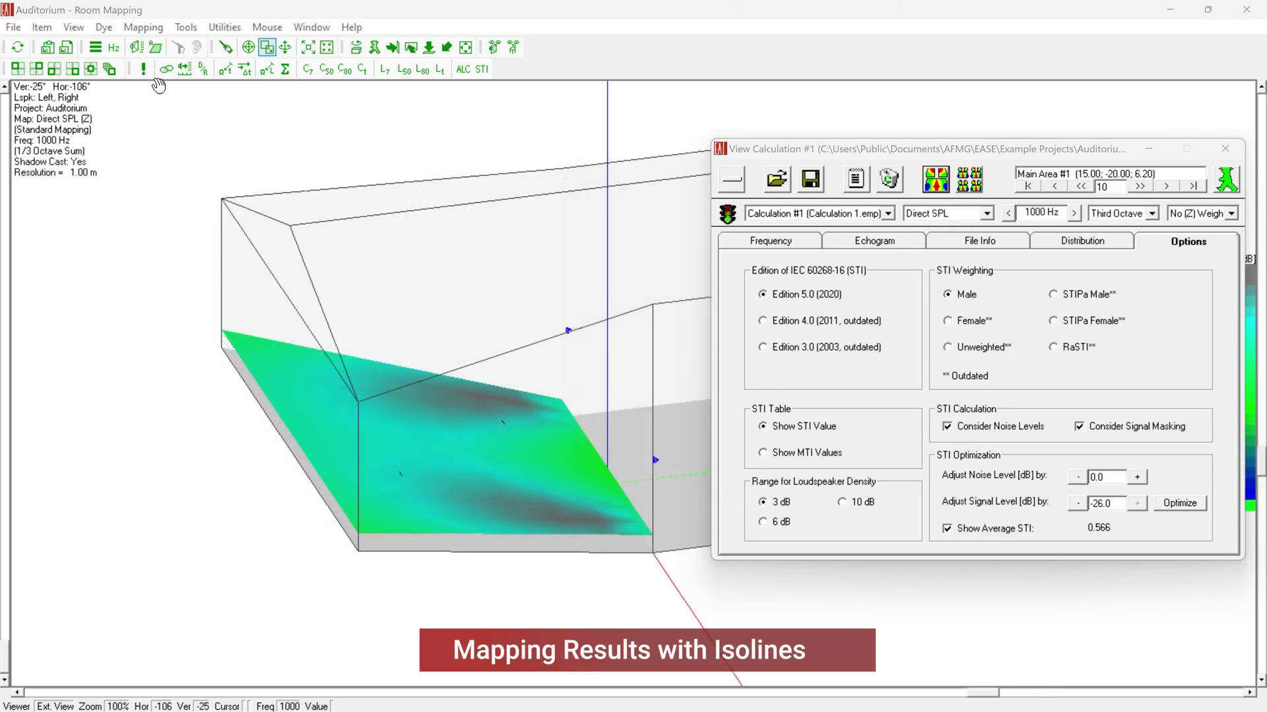
Redraw the Direct SPL floor map as isoline contours, then as isolines with outlines.
left_click(104, 28)
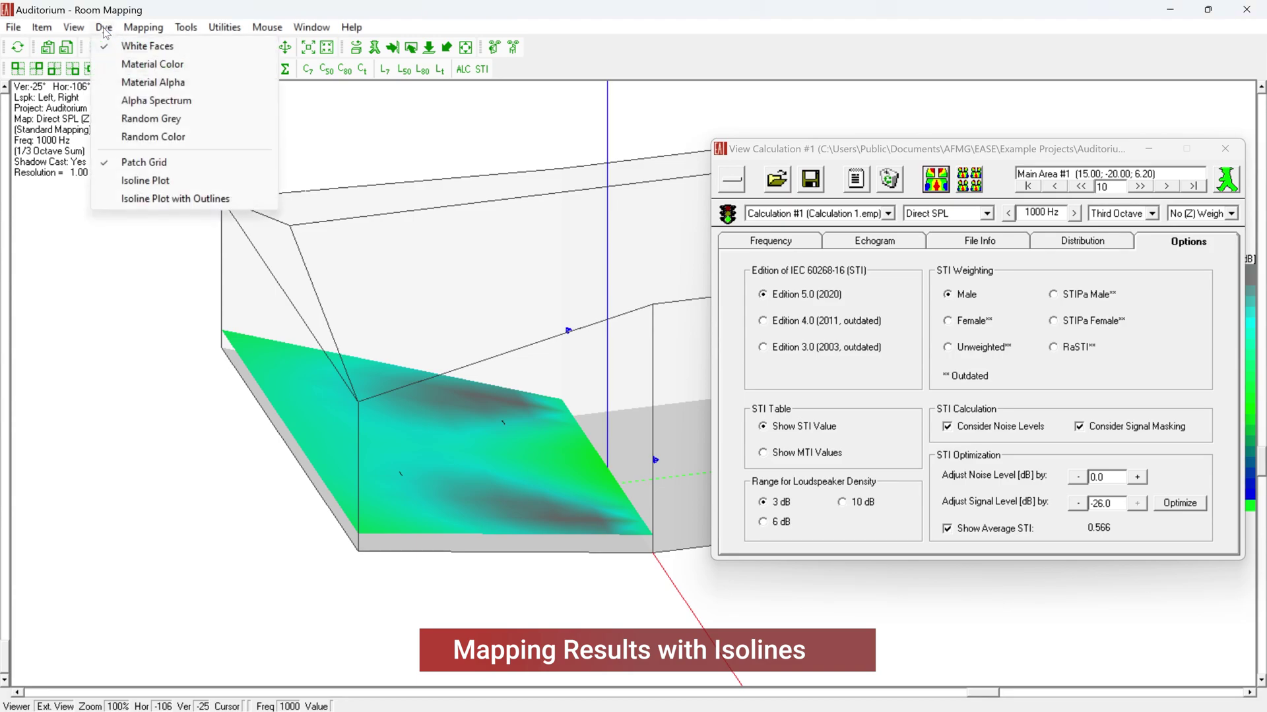
left_click(141, 181)
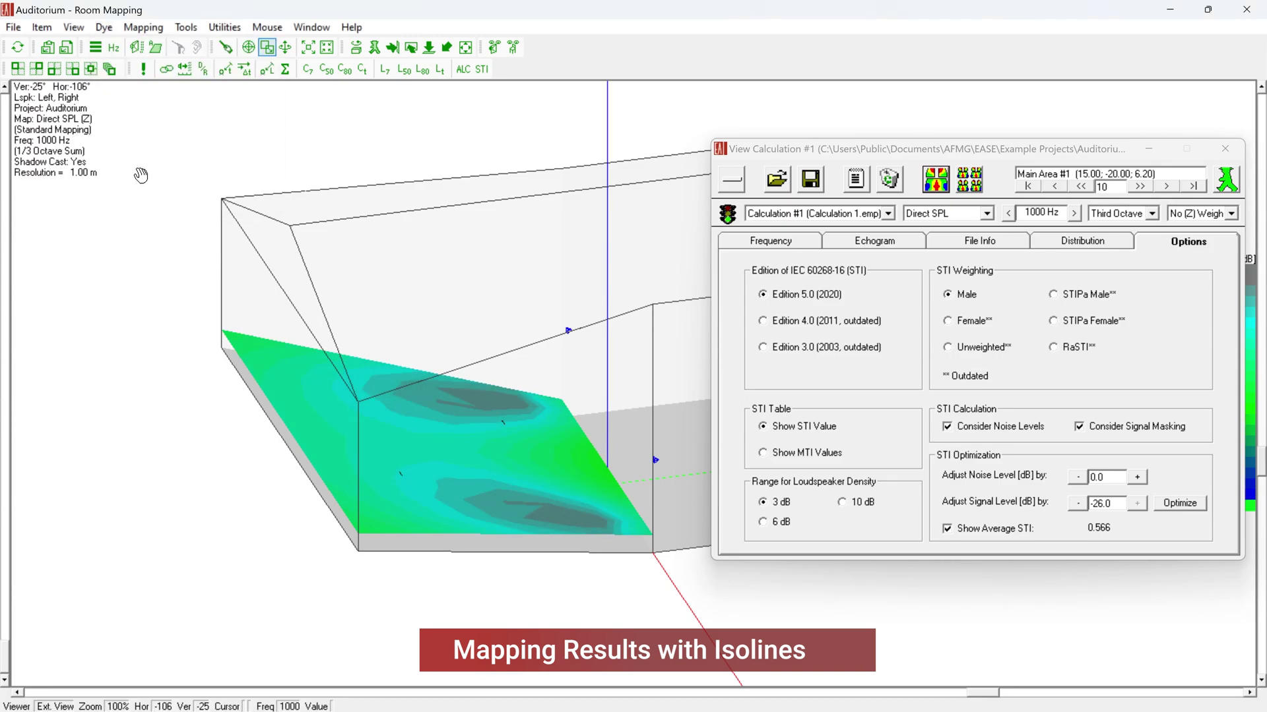
left_click(104, 29)
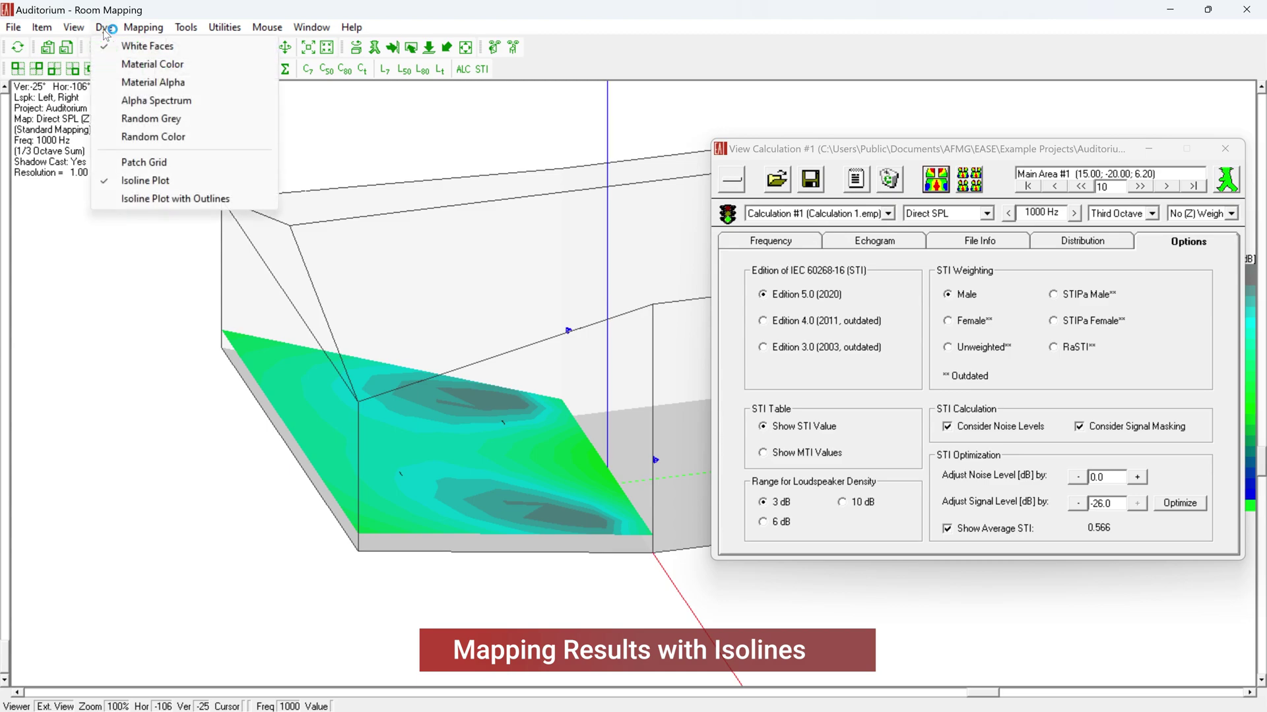
left_click(152, 199)
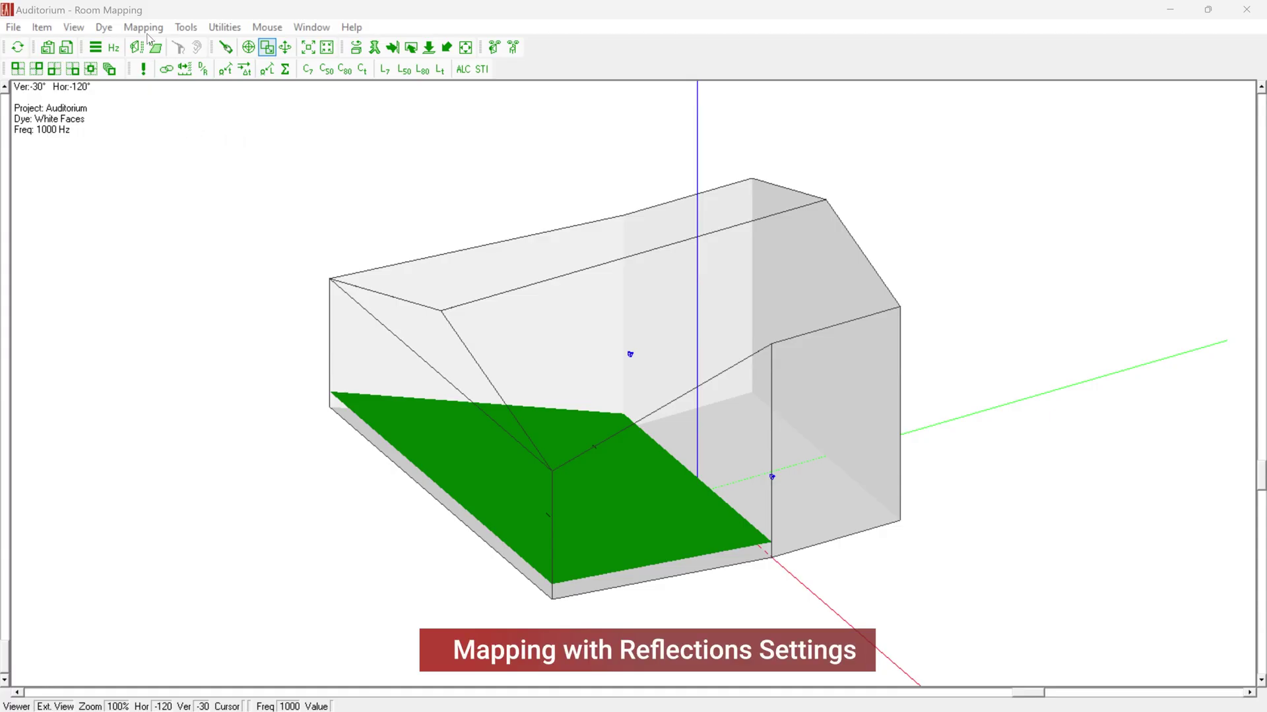
Start a Standard with Reflections mapping using the Left and Right loudspeakers.
left_click(145, 29)
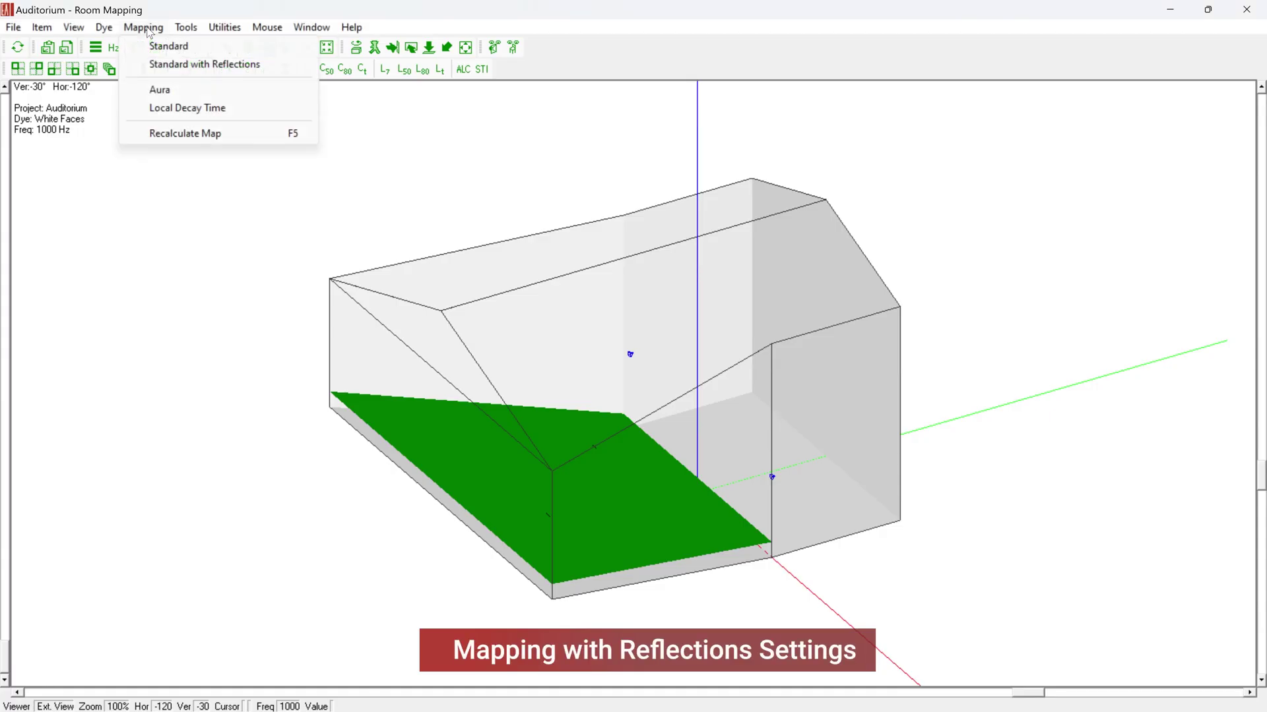
left_click(158, 66)
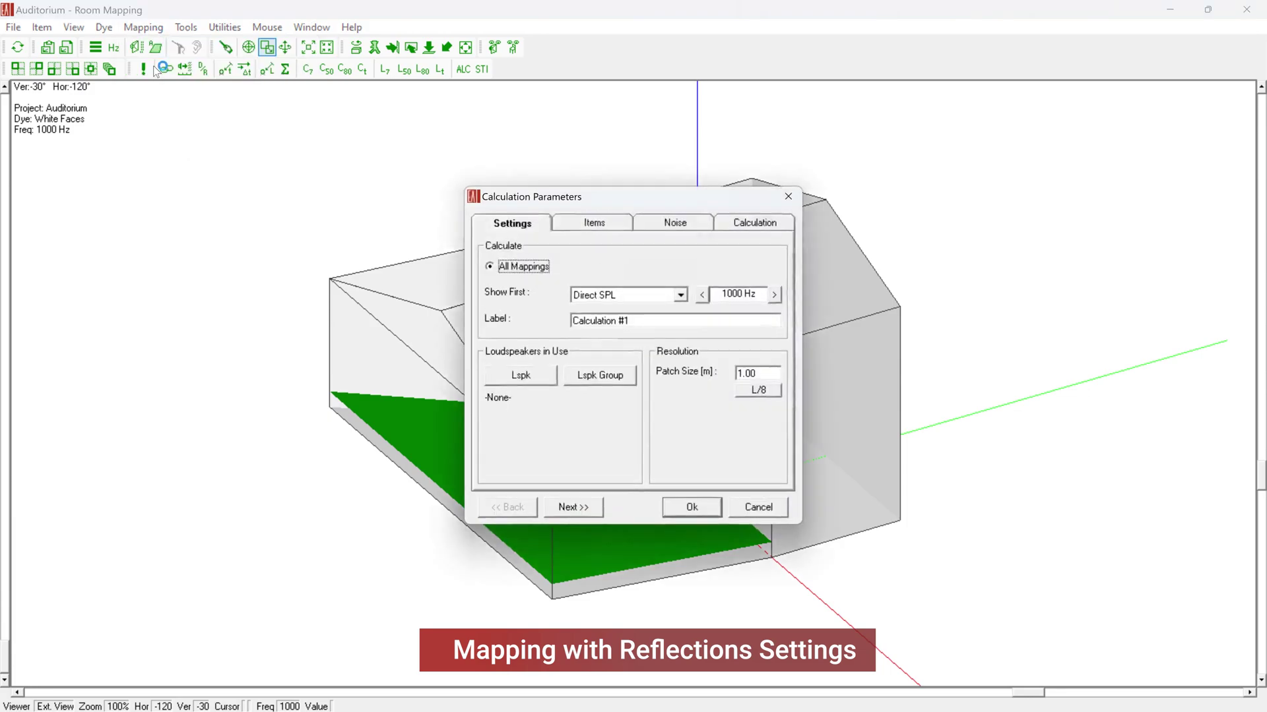
left_click(520, 376)
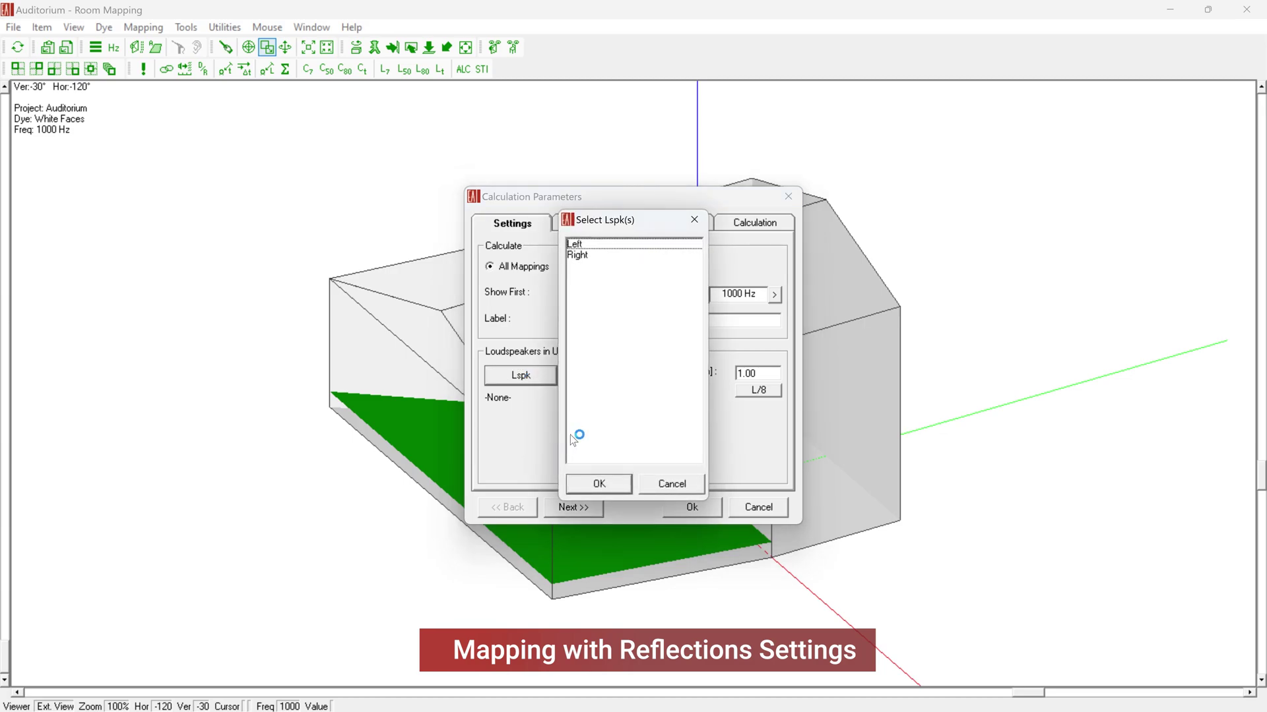
left_click(601, 486)
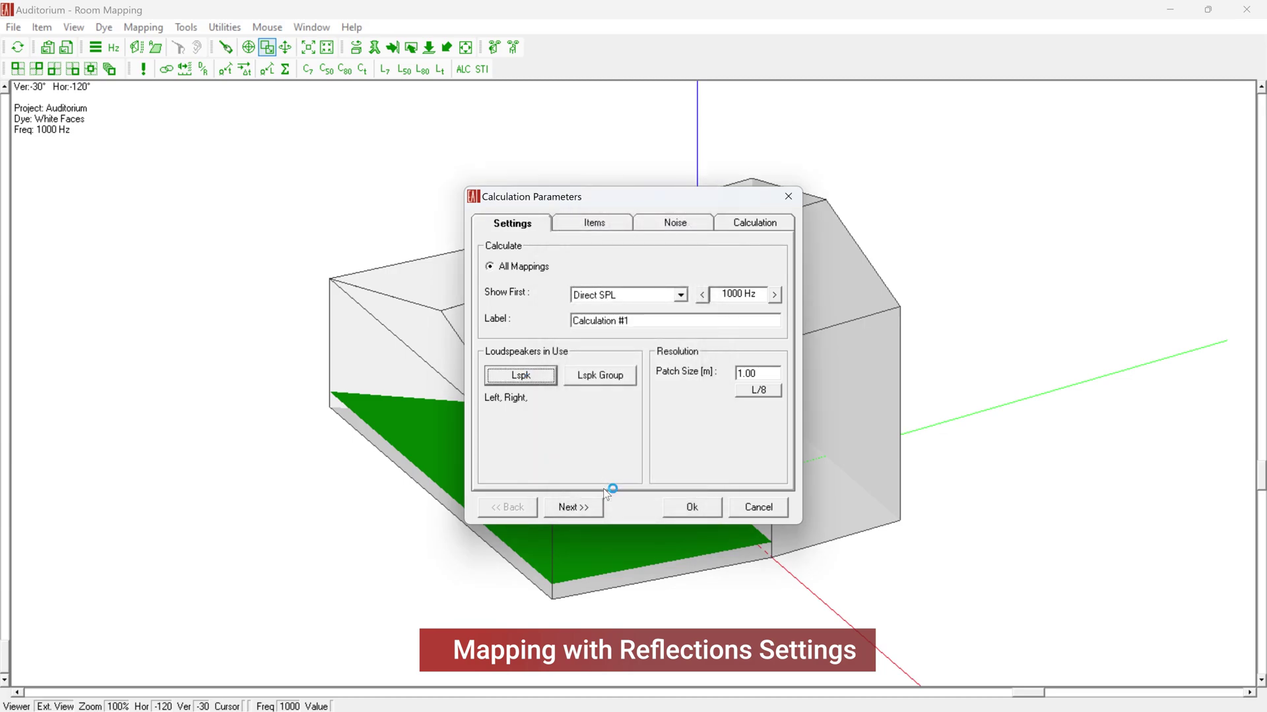
Map on seats too, add Back Seat and Front Seat, and review the Noise and Calculation settings.
left_click(603, 227)
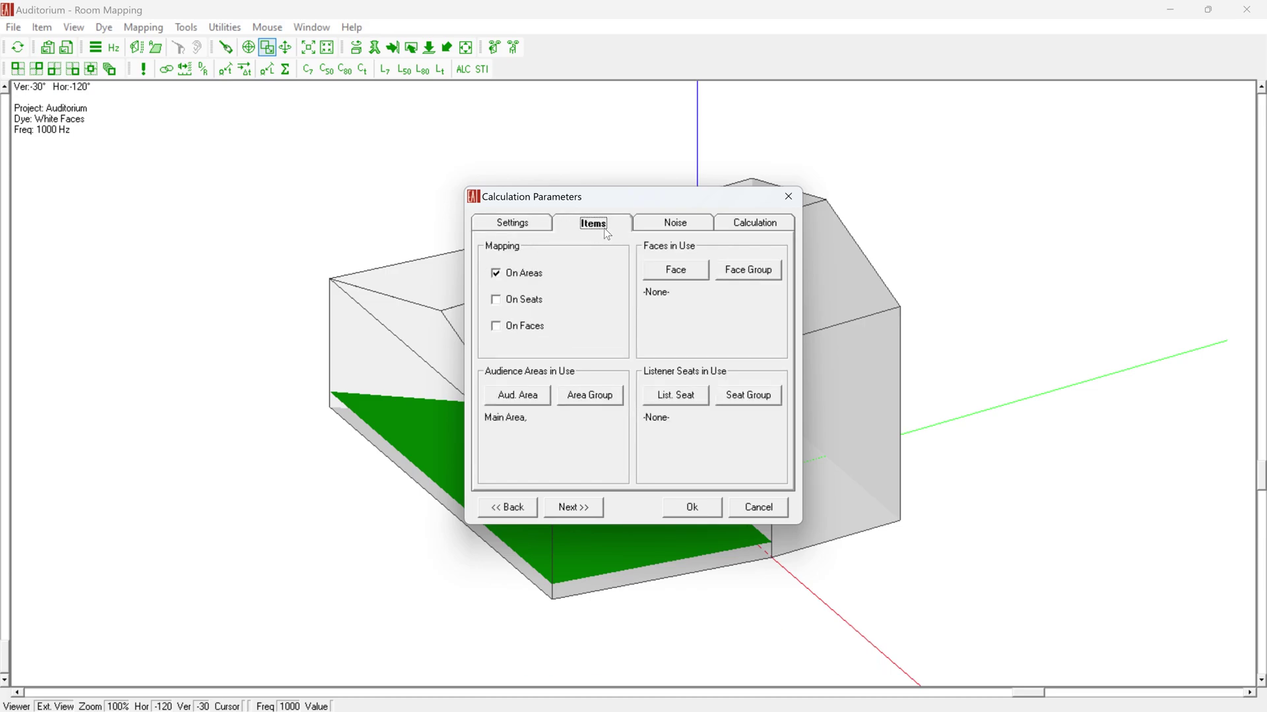
left_click(496, 300)
left_click(673, 395)
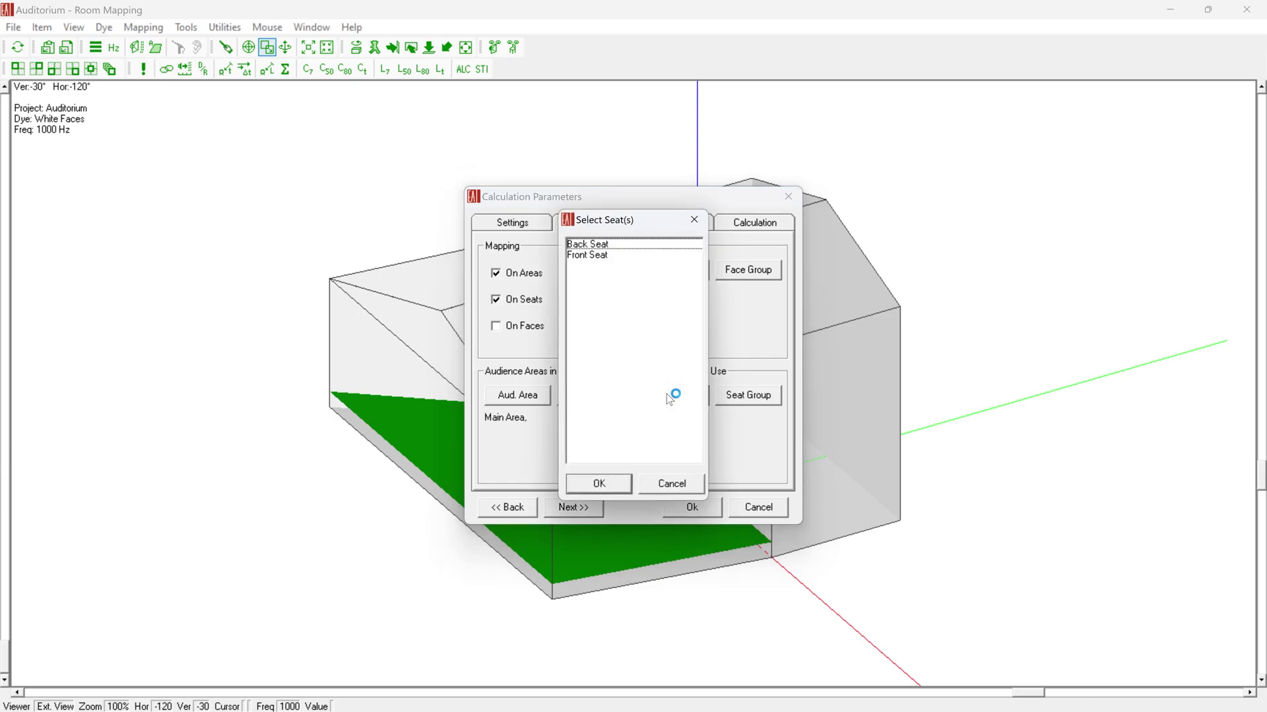
key("ctrl+a")
left_click(599, 483)
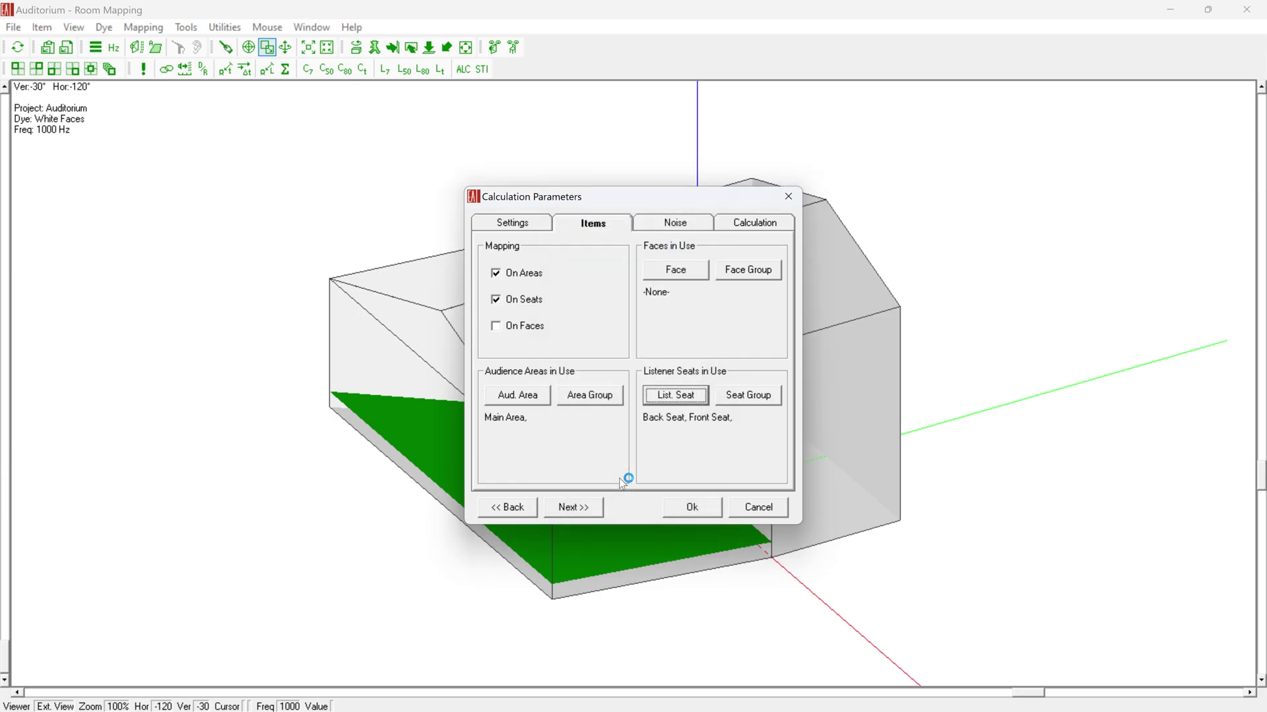
left_click(669, 223)
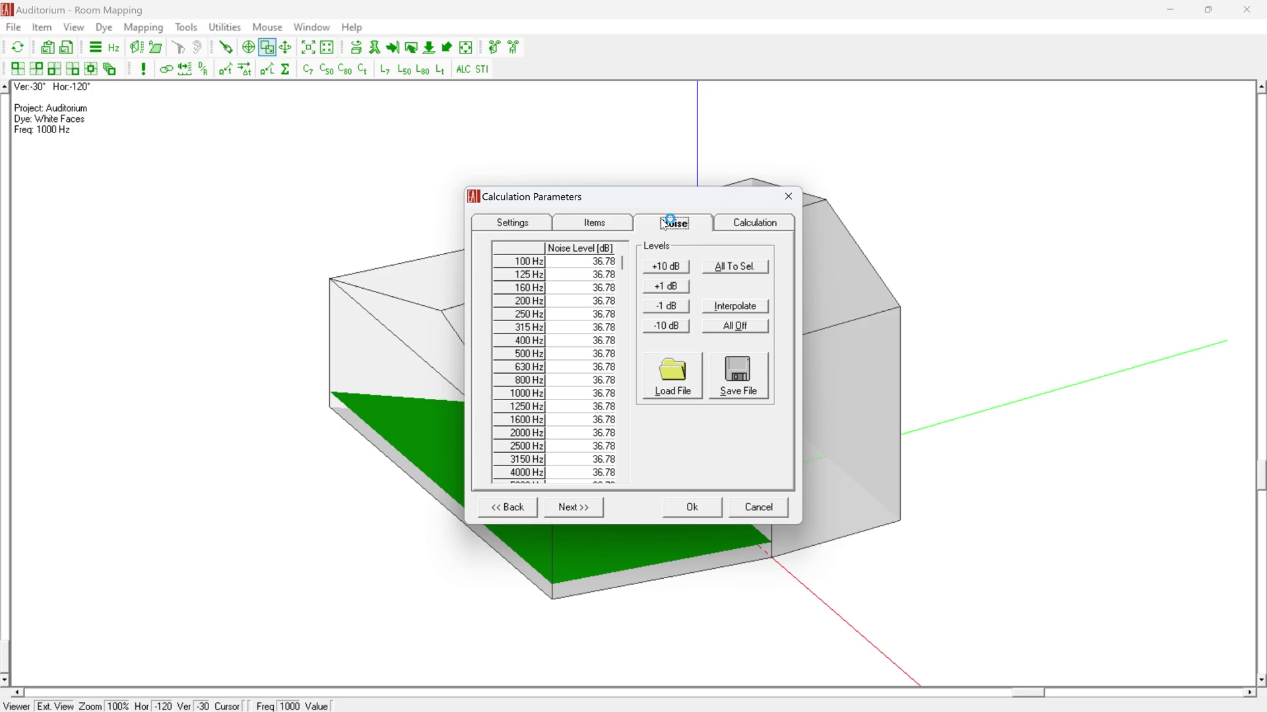
left_click(753, 224)
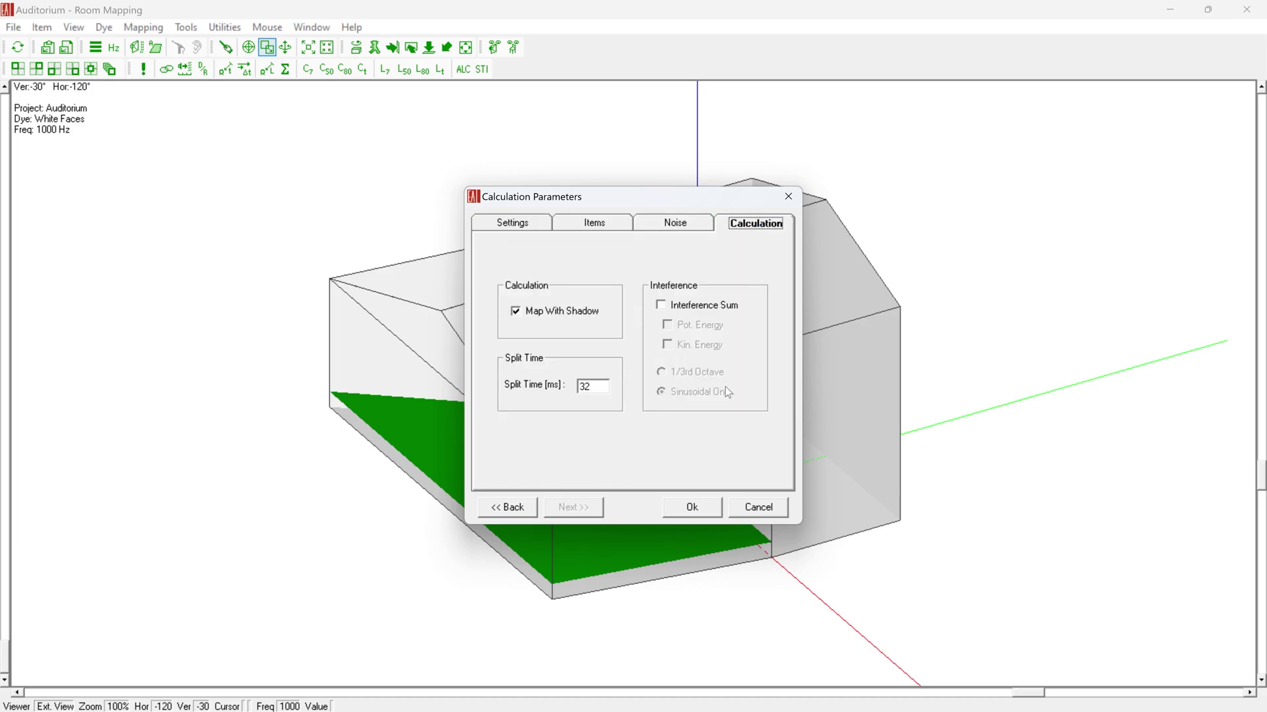
Run the reflection mapping with 1000 rays at order 3 and arrange the results window beside the room.
left_click(684, 508)
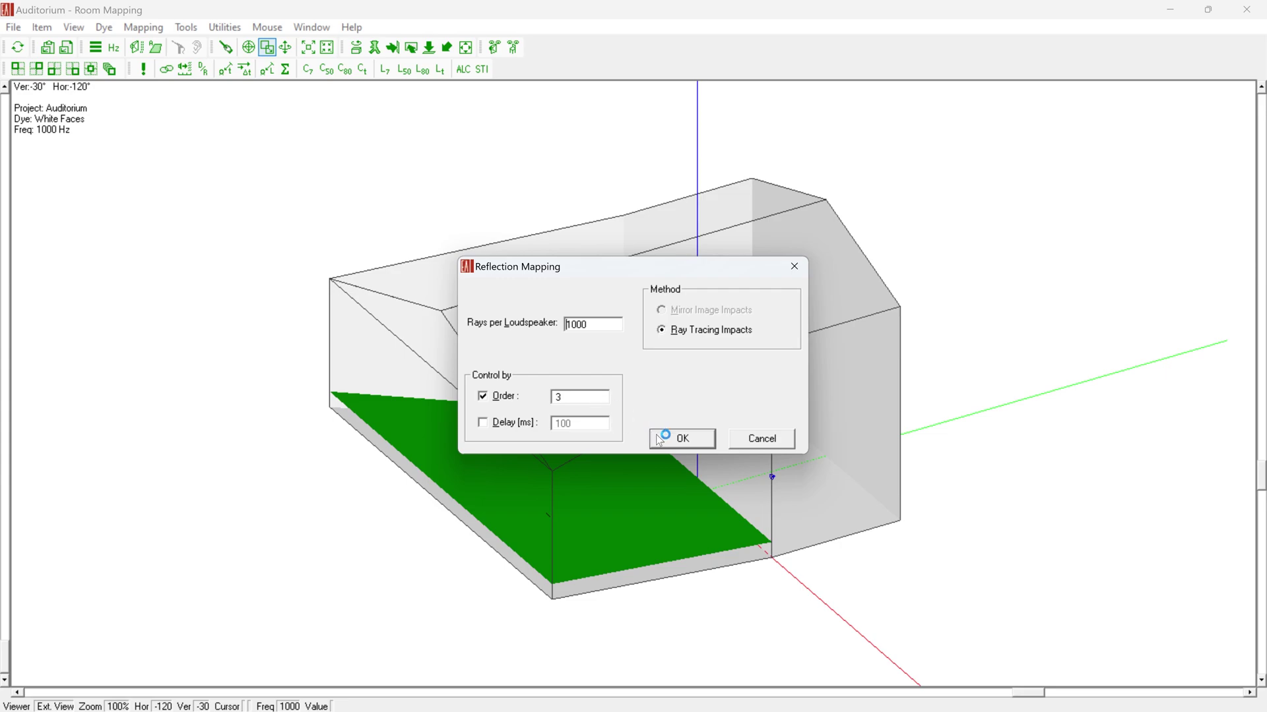
left_click(675, 445)
left_click_drag(658, 150, 949, 141)
left_click_drag(561, 324, 299, 270)
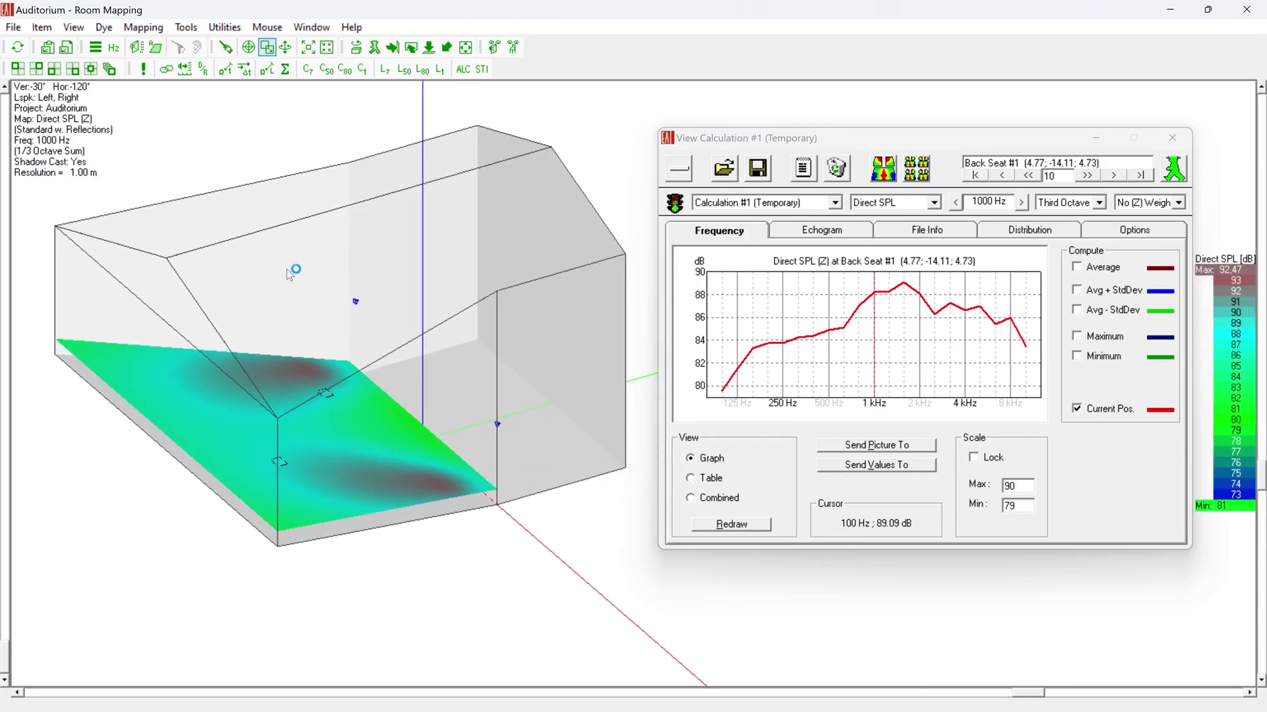
Show Total SPL in the Back Seat #1 graph and on the floor map.
left_click(934, 203)
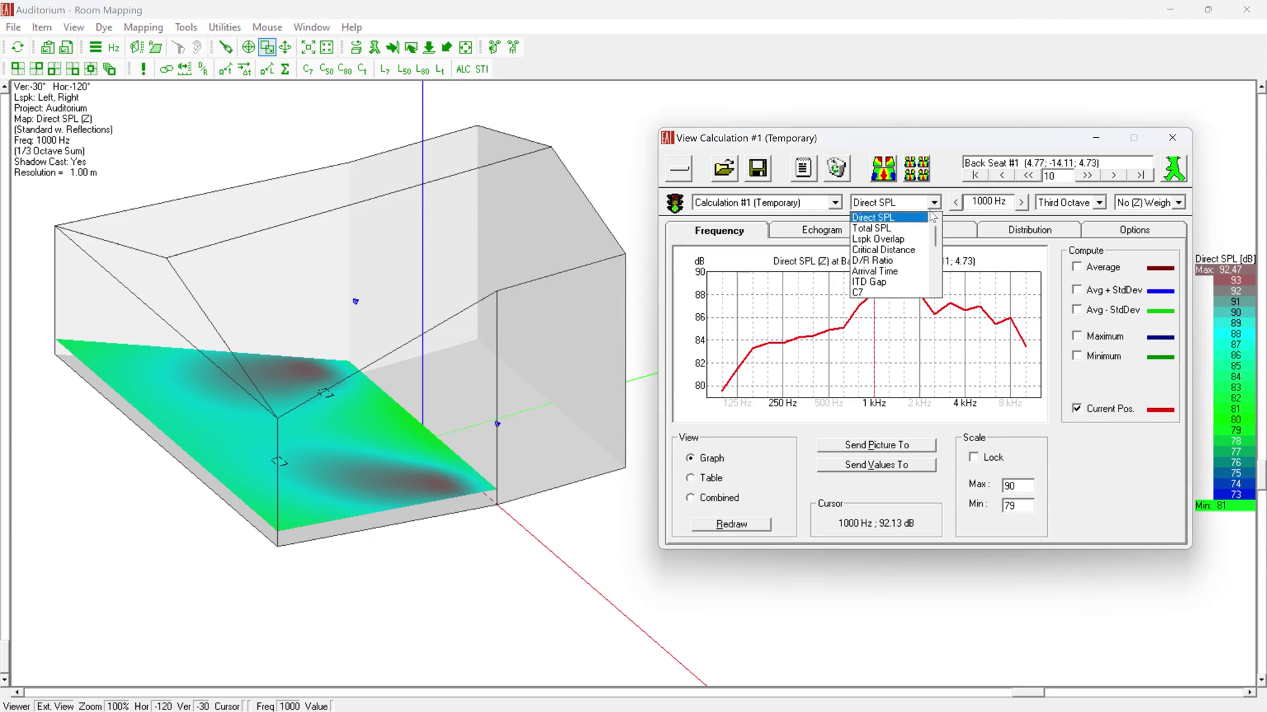
left_click(921, 228)
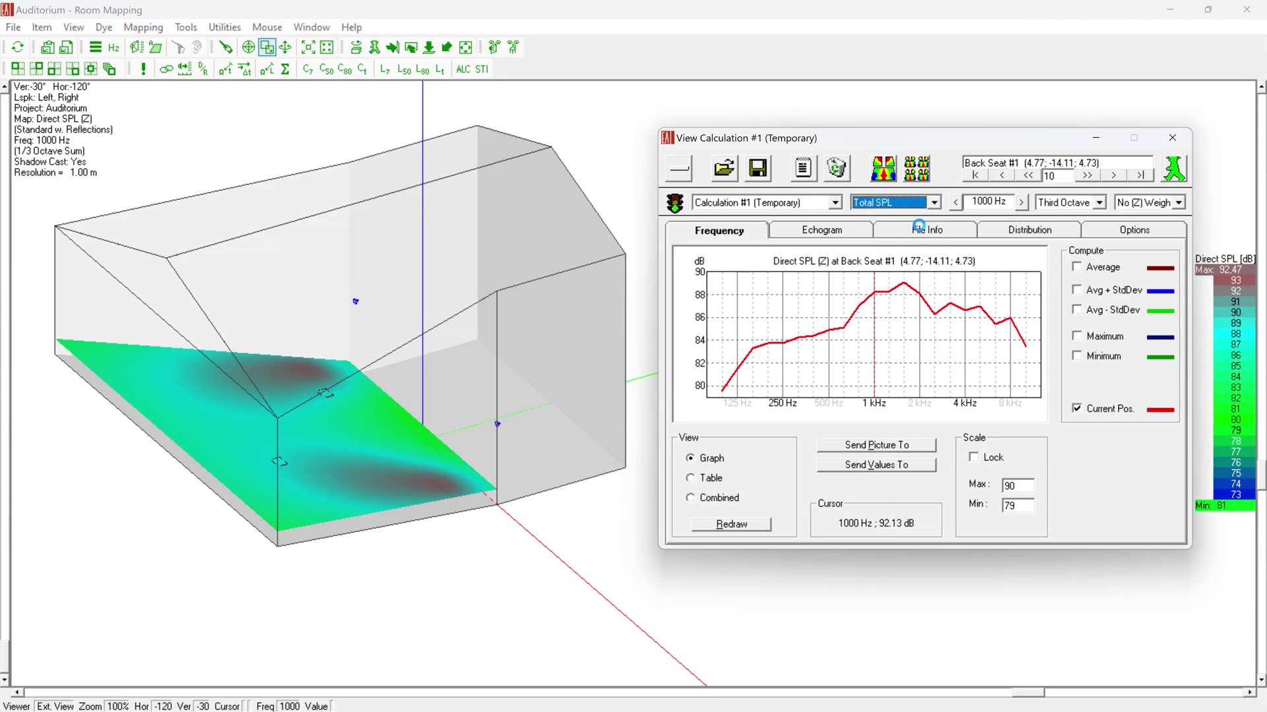
left_click(896, 164)
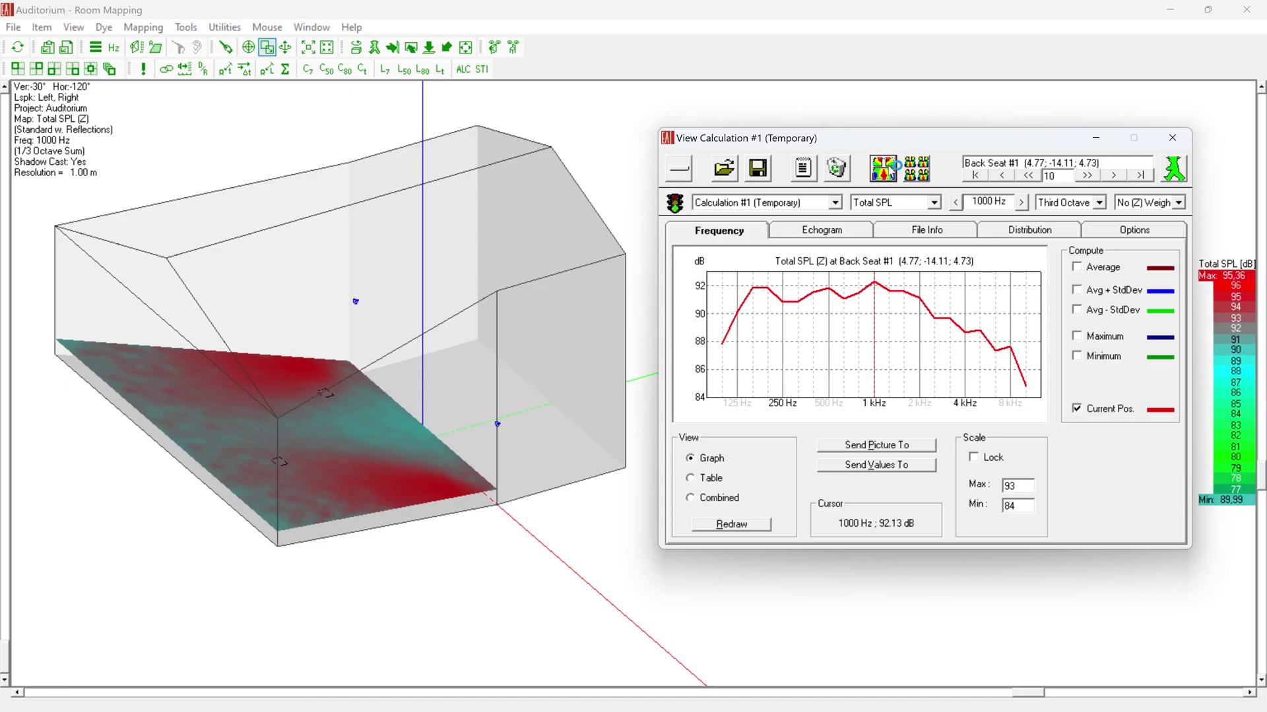
Switch the graph and floor map to STI, showing 0.49–0.67 with STI and MTI curves.
left_click(933, 202)
scroll(909, 231, "down", 3)
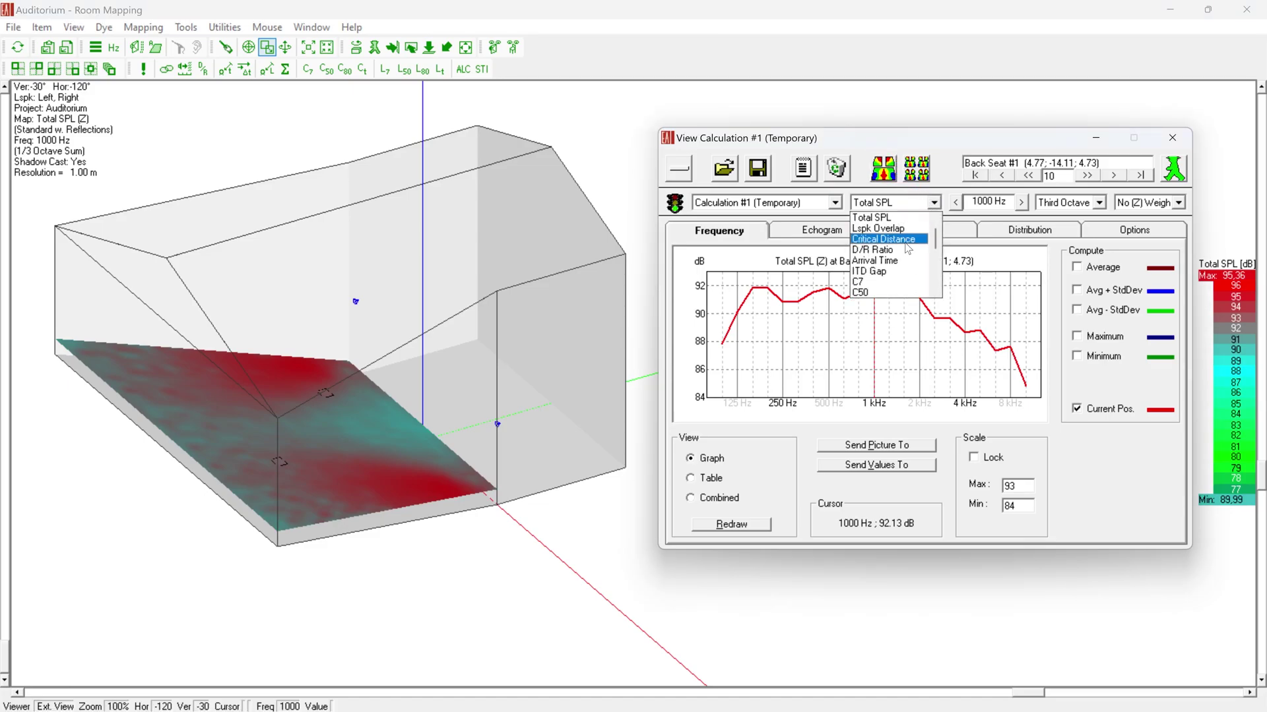
scroll(908, 248, "down", 1)
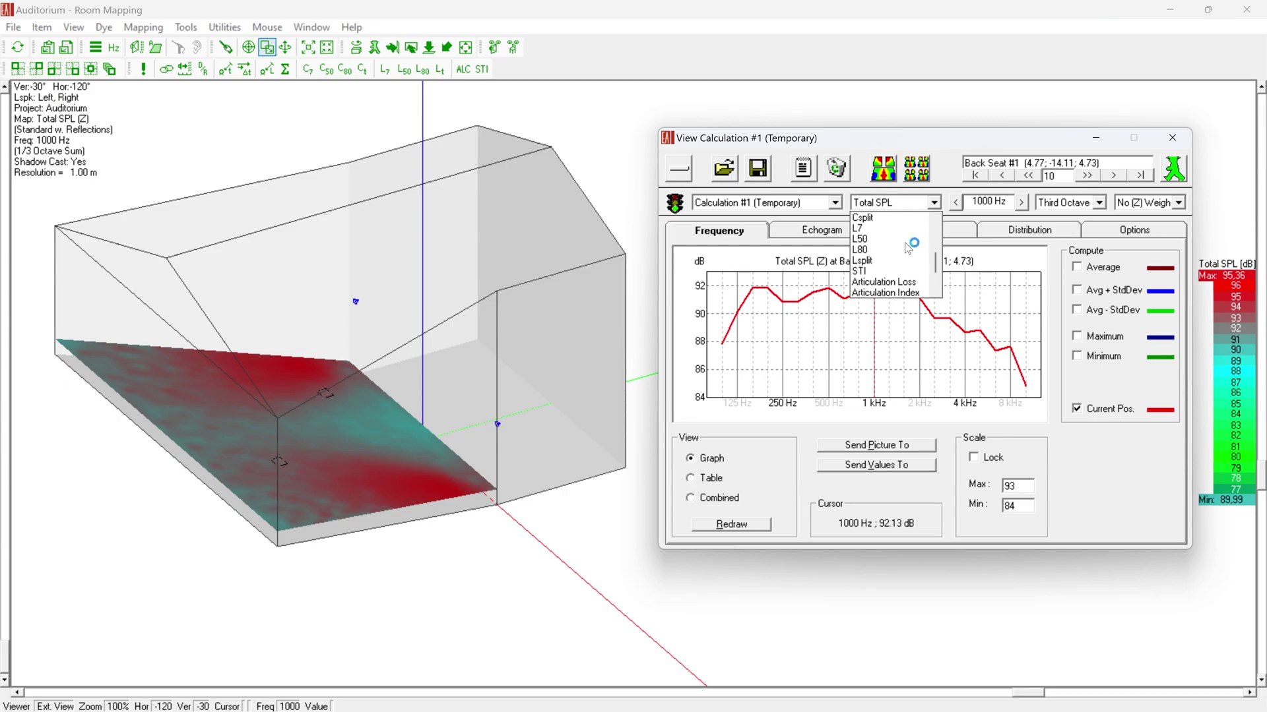
left_click(896, 270)
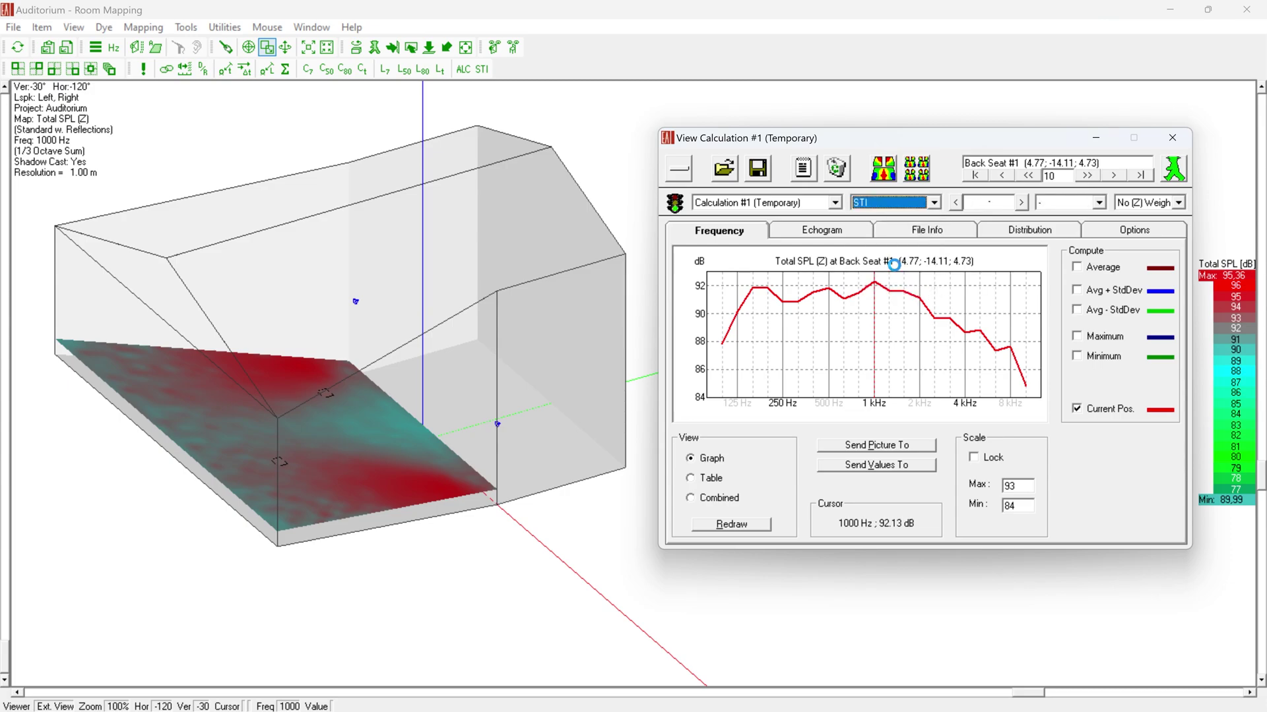
left_click(891, 177)
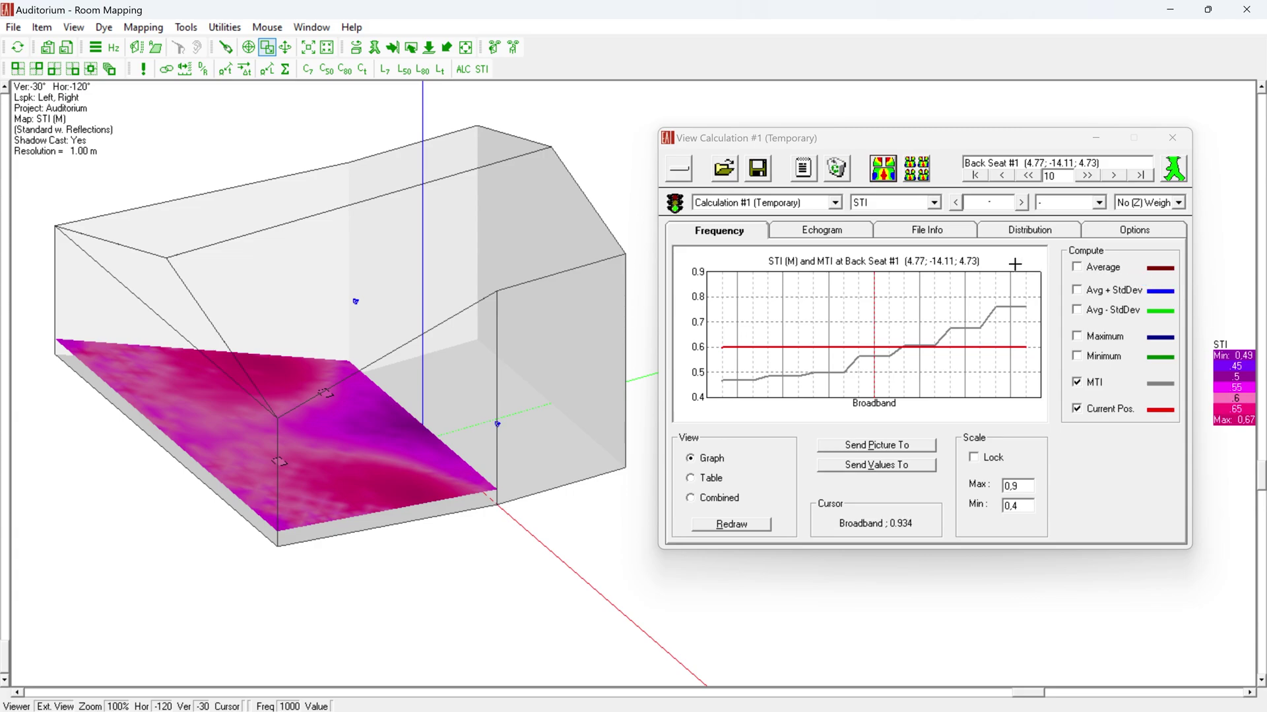
In File Info, highlight the resolution, 1000 rays, ray tracing and order 3 lines, then the shadow and split time lines.
left_click(940, 235)
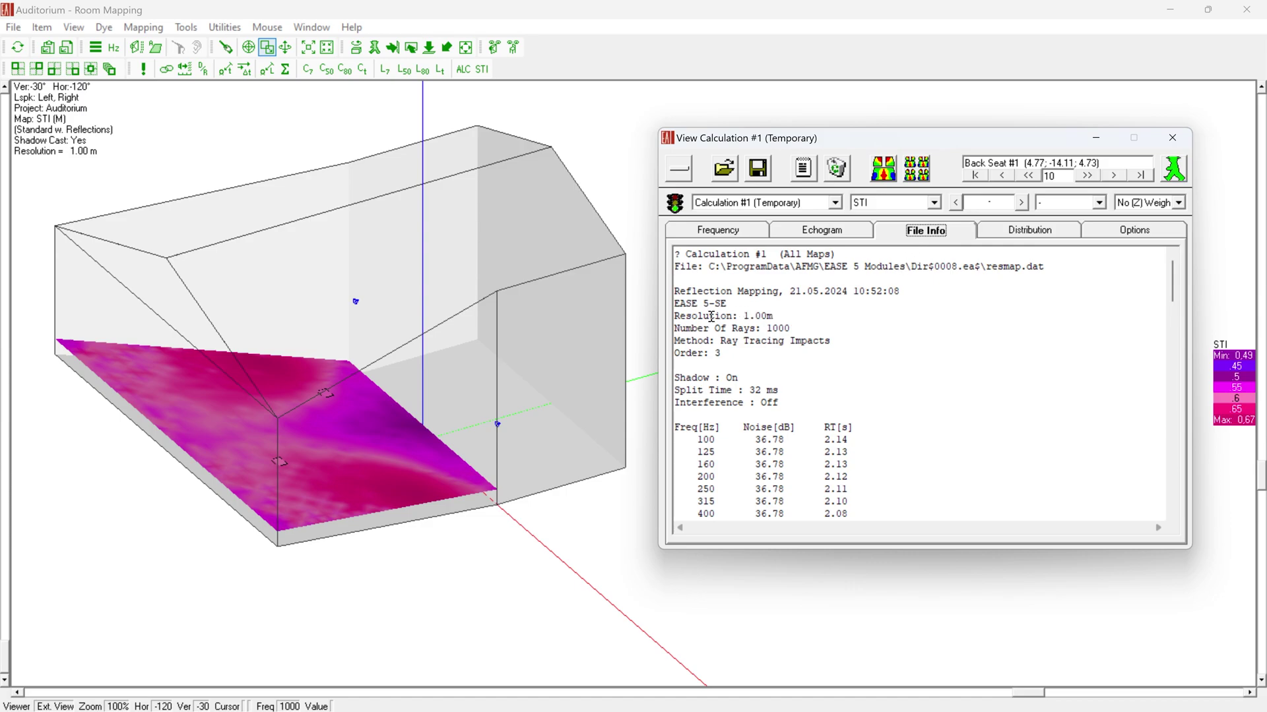
left_click_drag(677, 318, 729, 350)
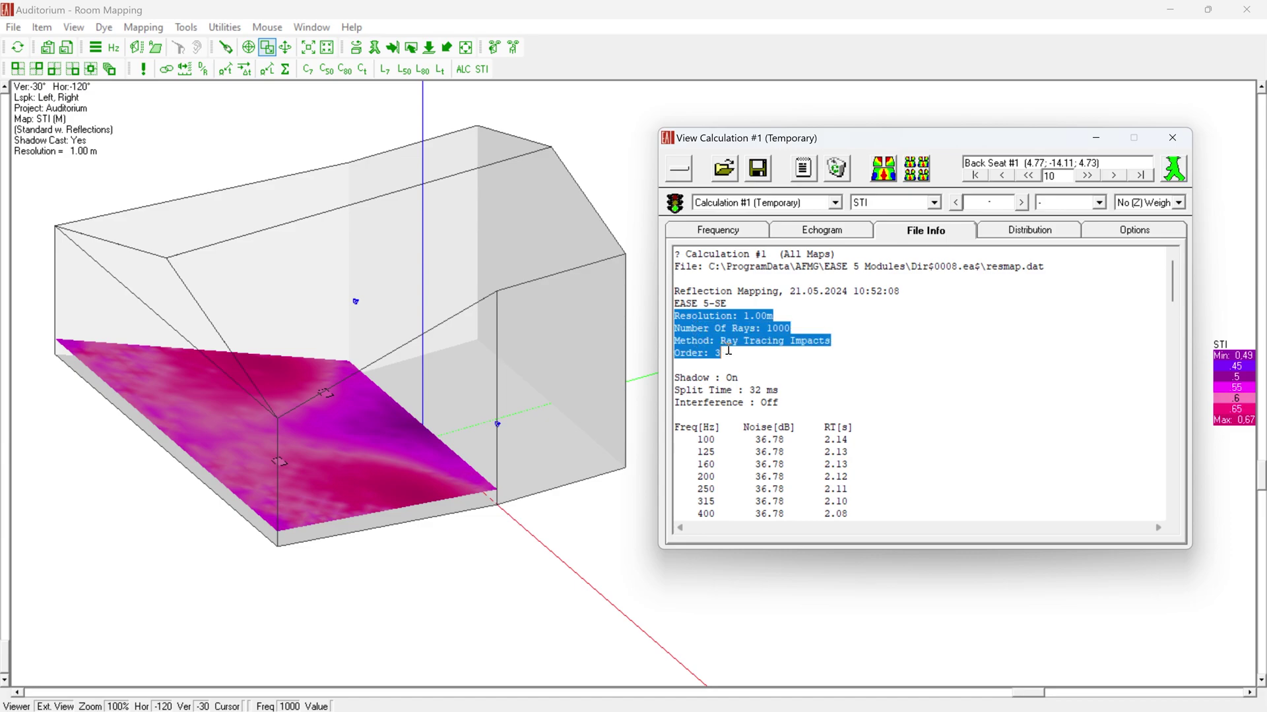
left_click(892, 366)
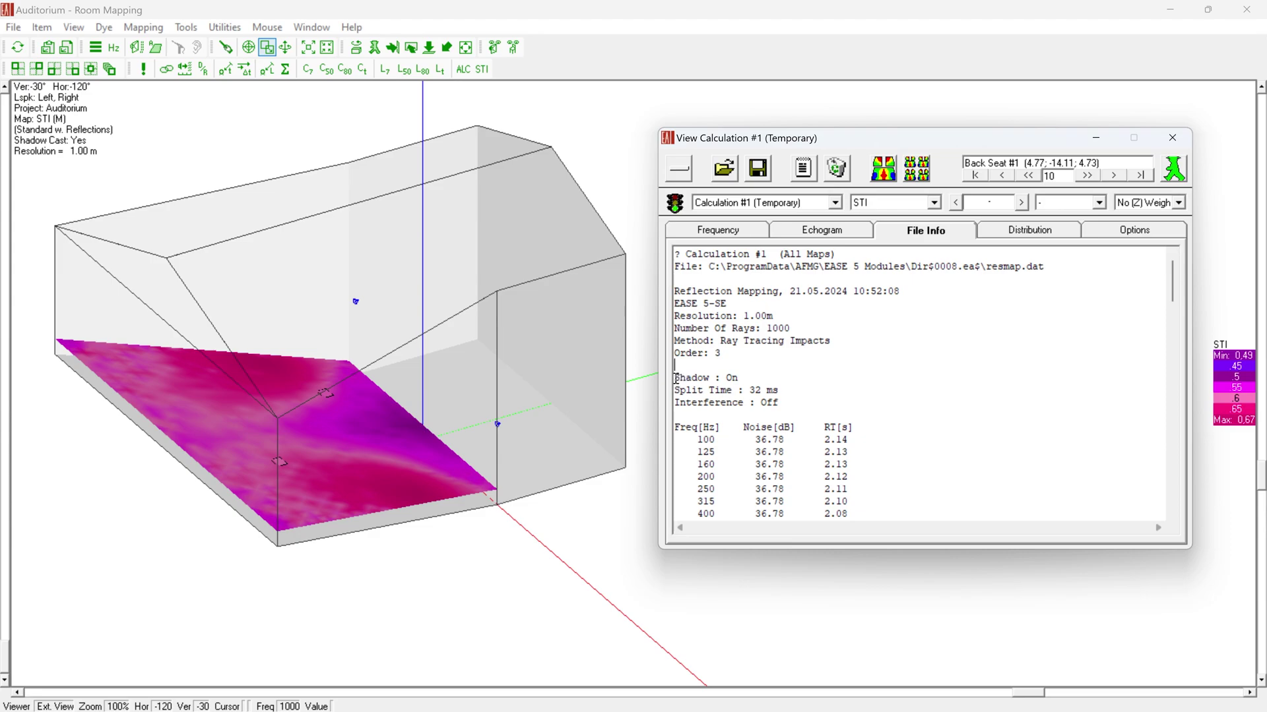
left_click_drag(675, 379, 759, 393)
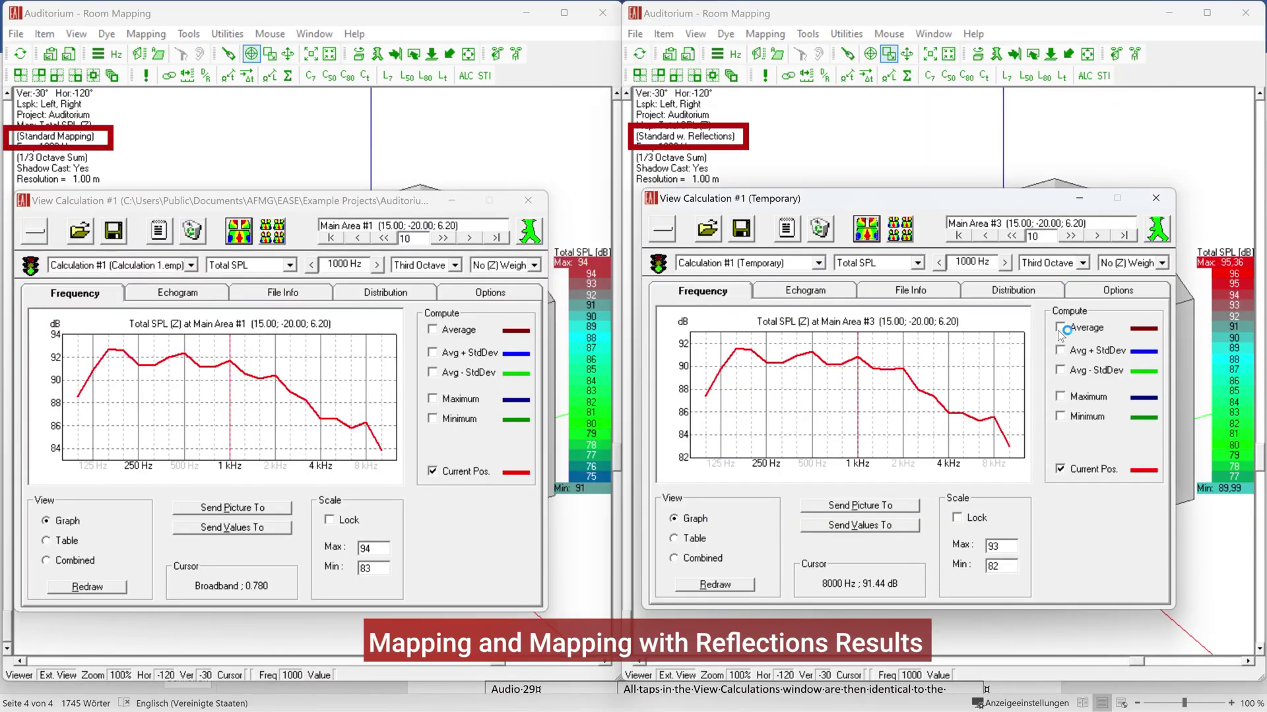
Add Average, Maximum and Minimum curves to both the reflection and standard mapping graphs.
left_click(1060, 329)
left_click(1061, 397)
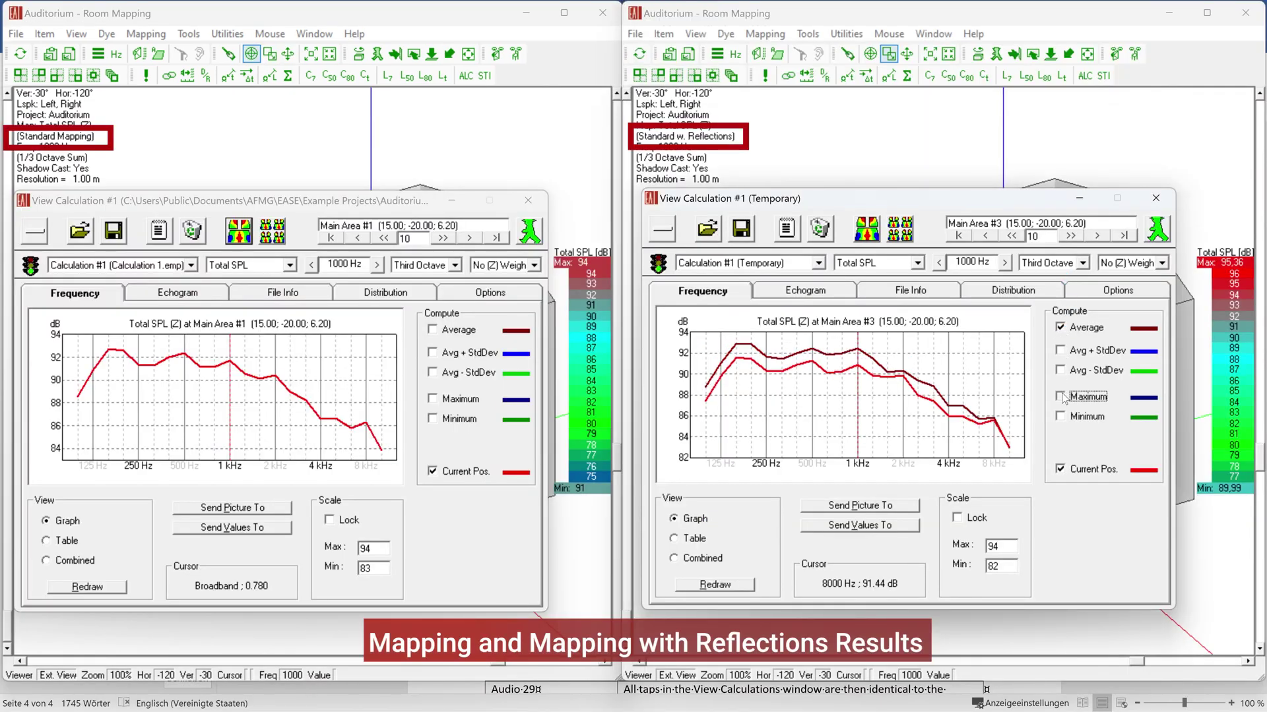
left_click(1060, 416)
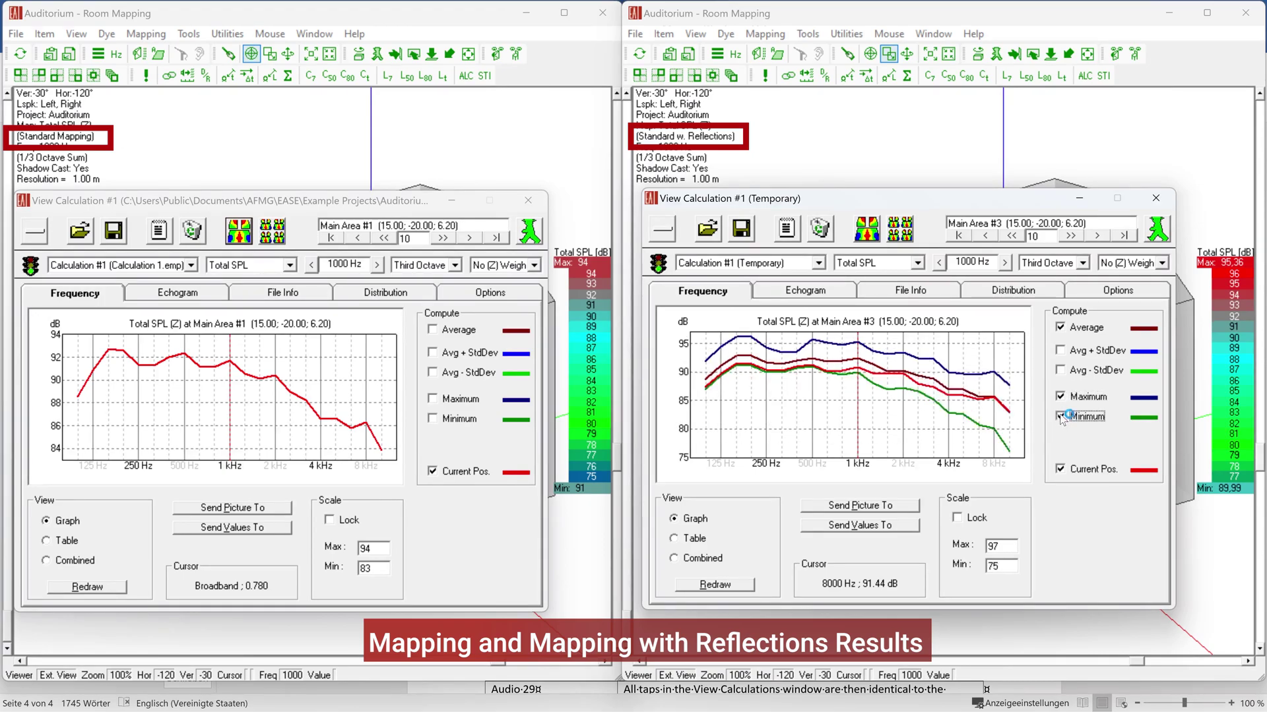
left_click(446, 330)
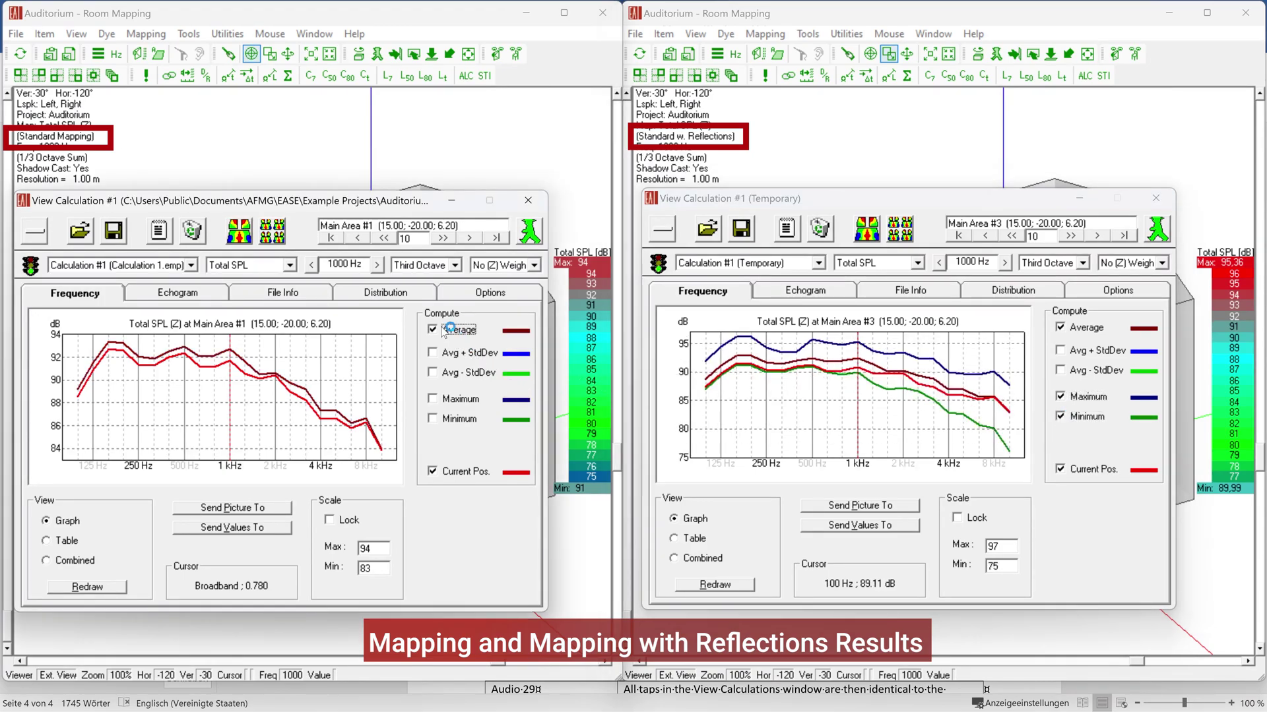
left_click(434, 398)
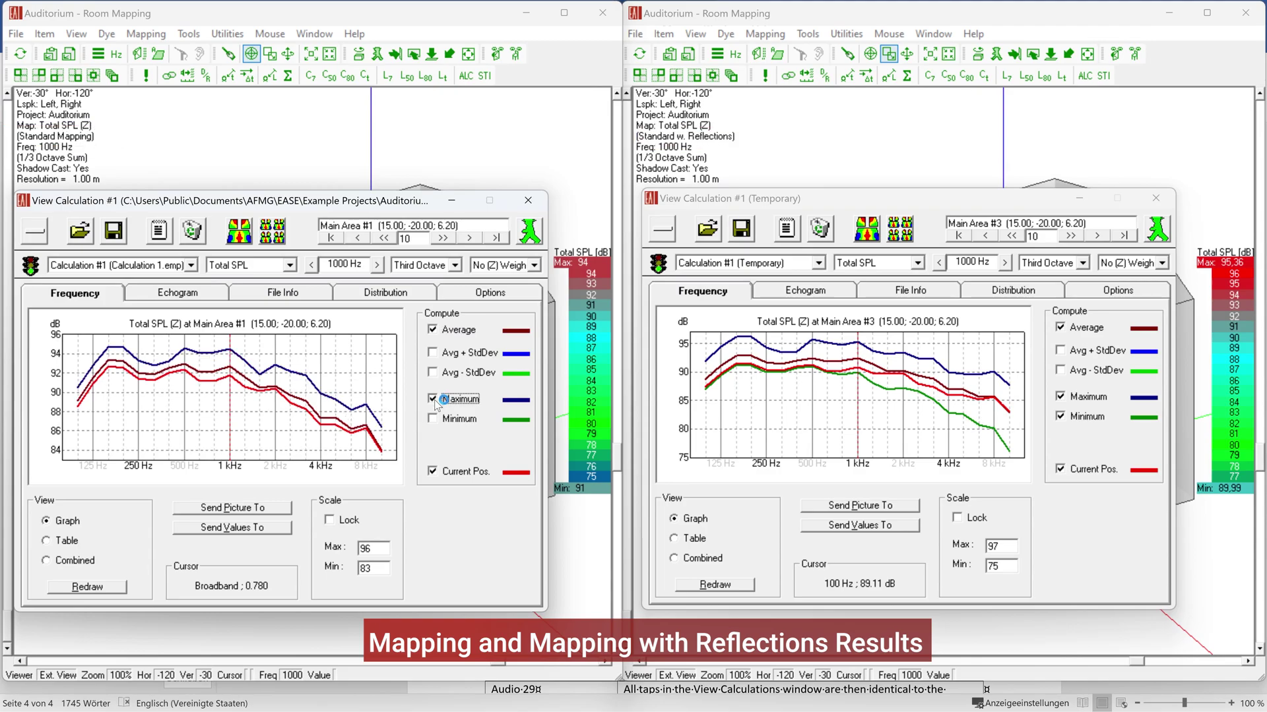
left_click(434, 418)
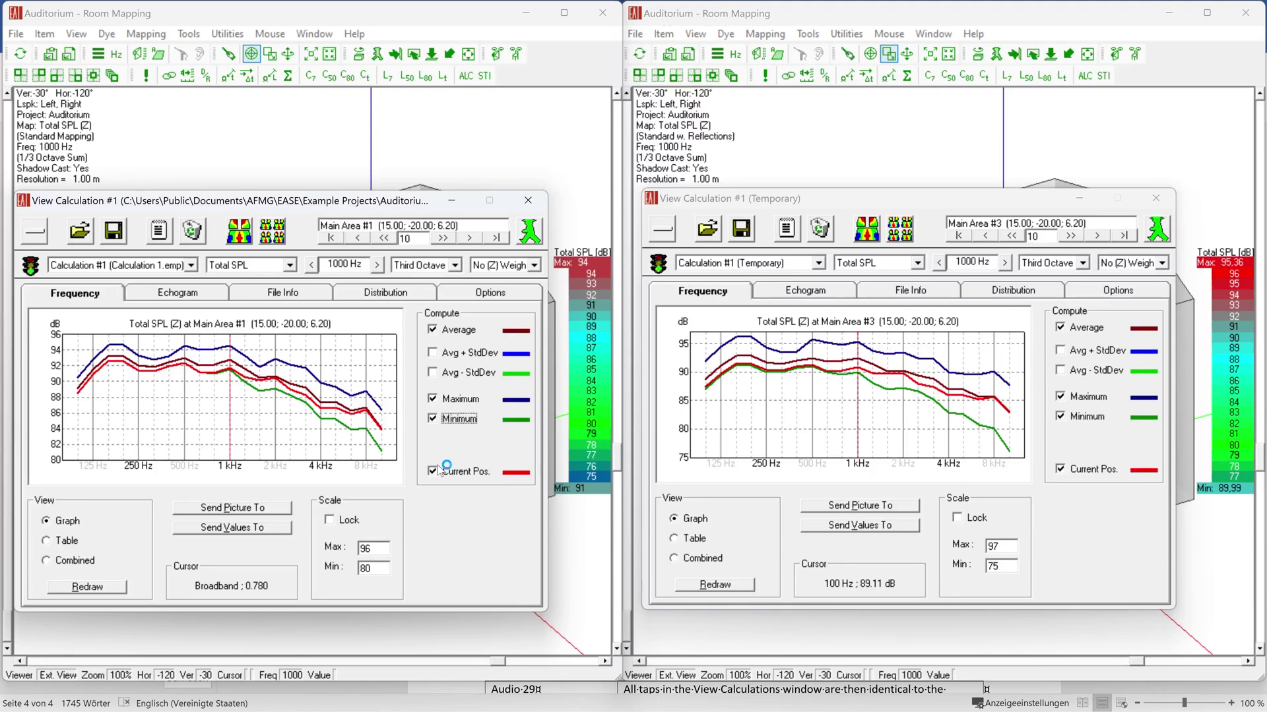
Set the standard mapping results to STI and paint it onto the floor map.
left_click(289, 266)
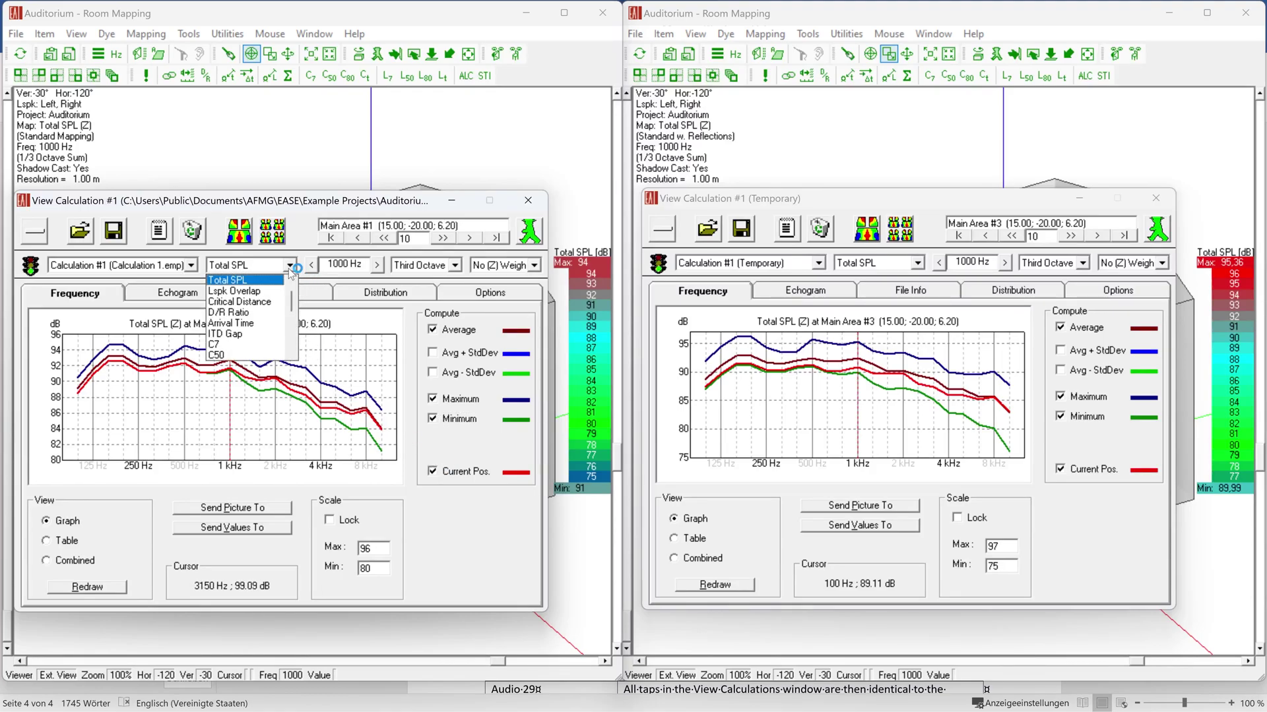
left_click_drag(291, 296, 288, 316)
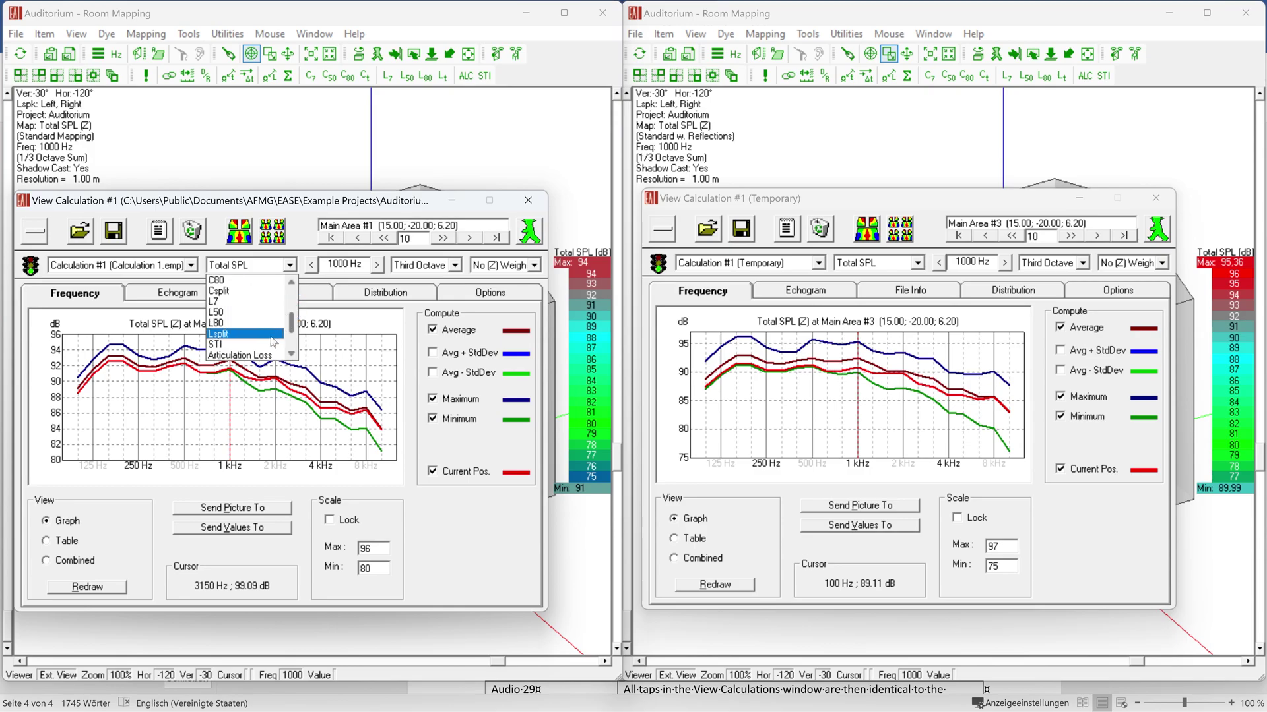
left_click(268, 344)
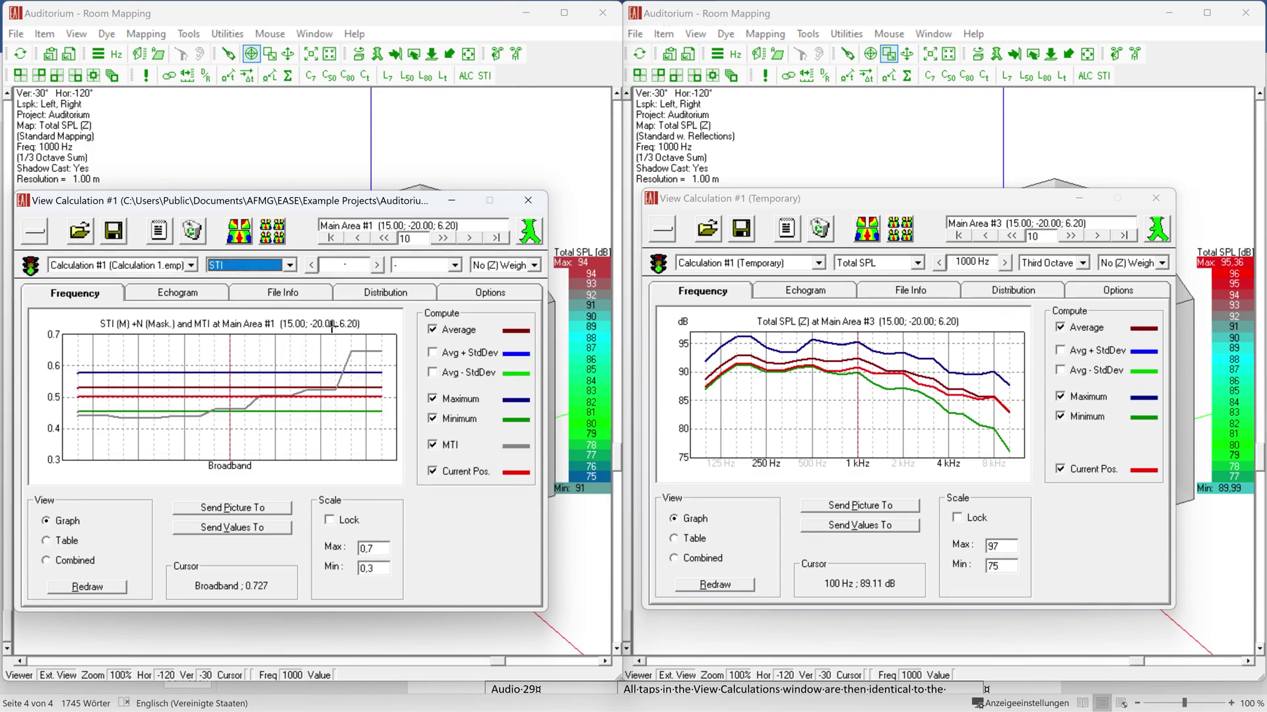
left_click(243, 235)
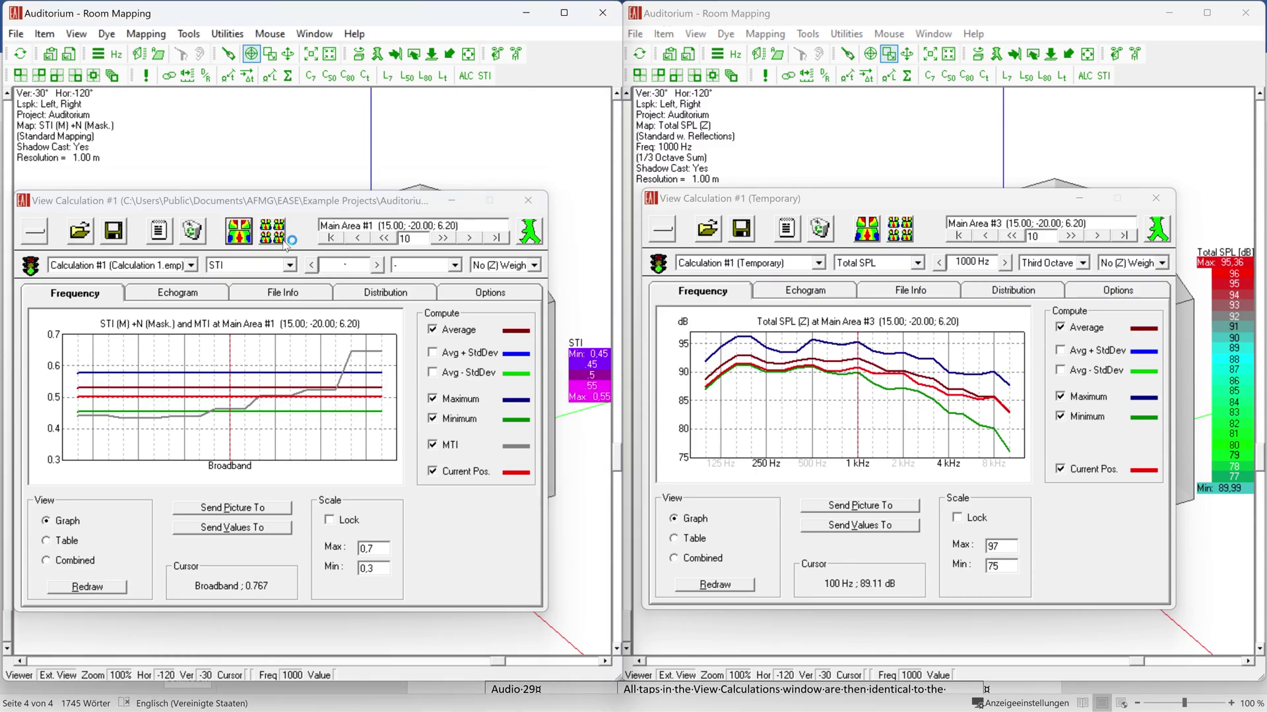
Set the reflection mapping results to STI and hide its results window to show the 0.46–0.61 map.
left_click(917, 262)
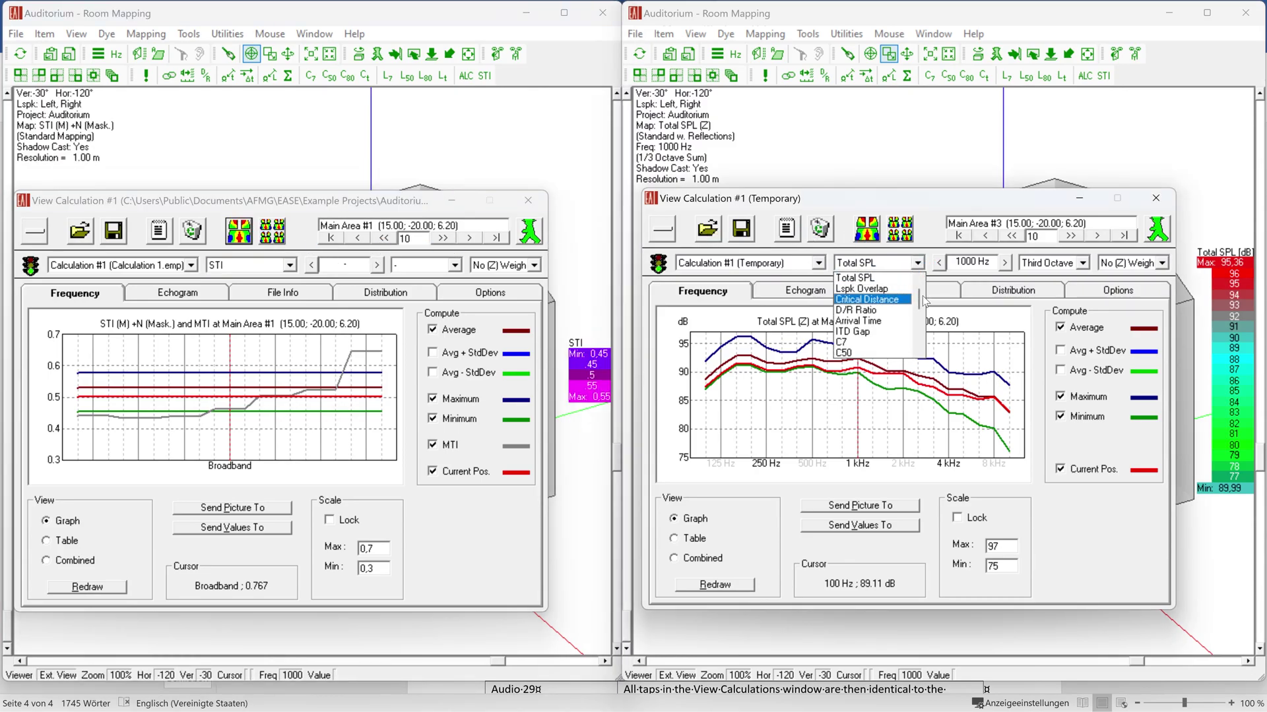
left_click_drag(923, 299, 912, 322)
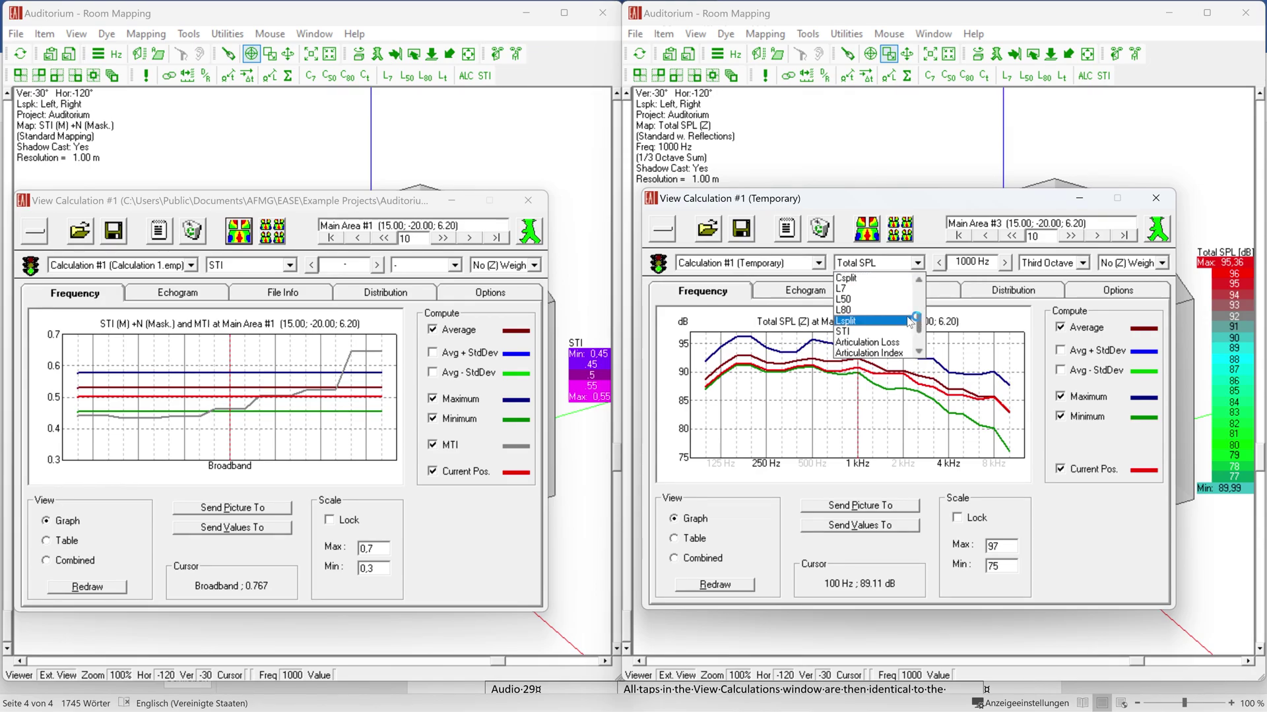
left_click(866, 331)
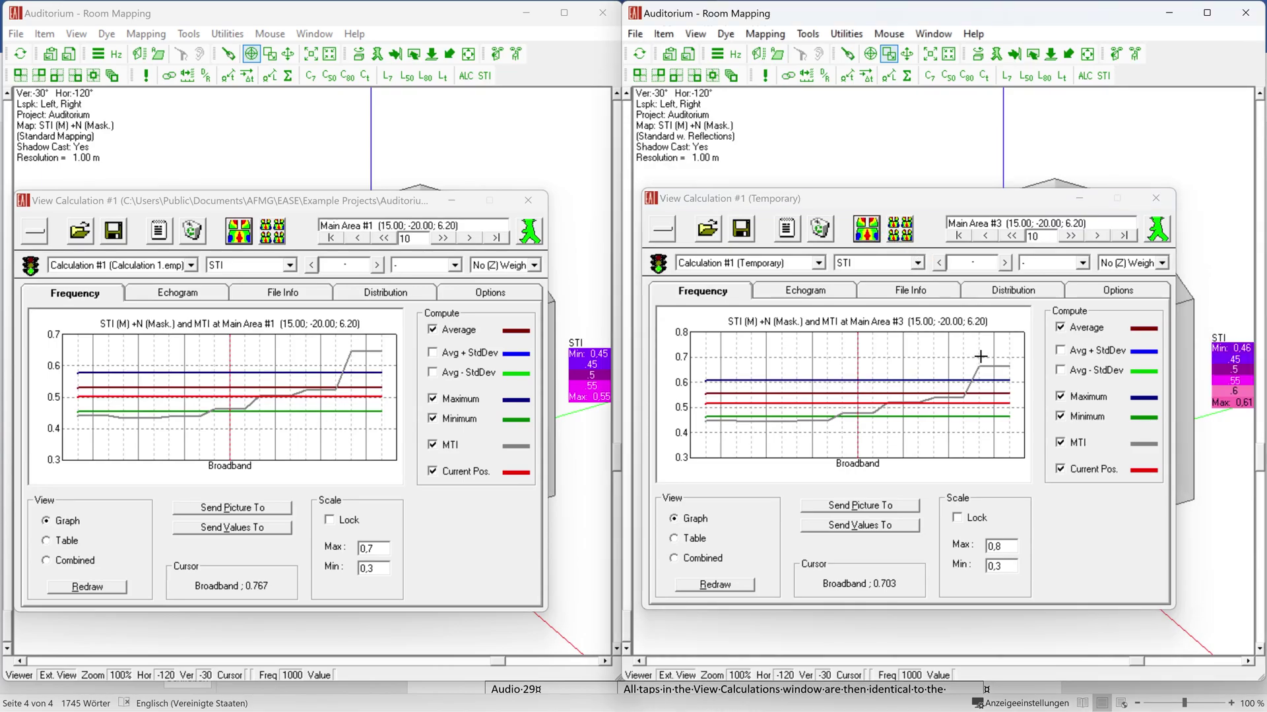
left_click(1079, 200)
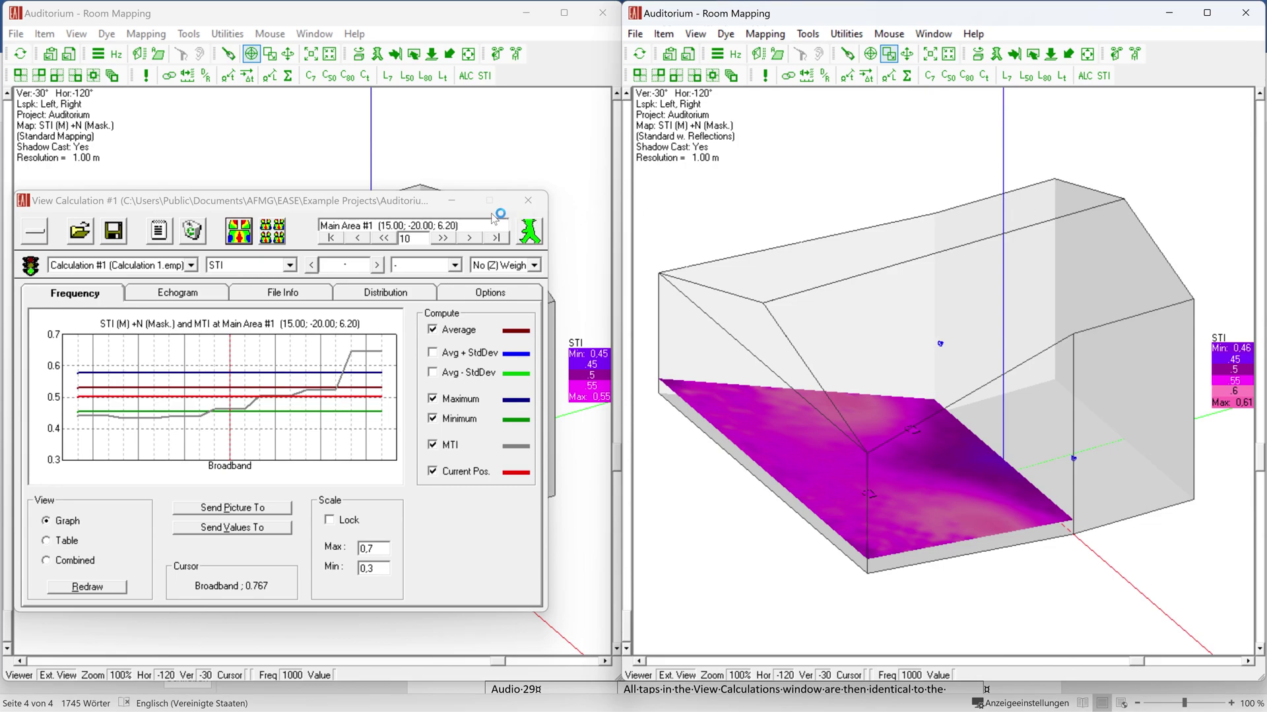
Hide the standard results window and redraw its STI map as a smooth patch grid (0.45–0.58).
left_click(454, 201)
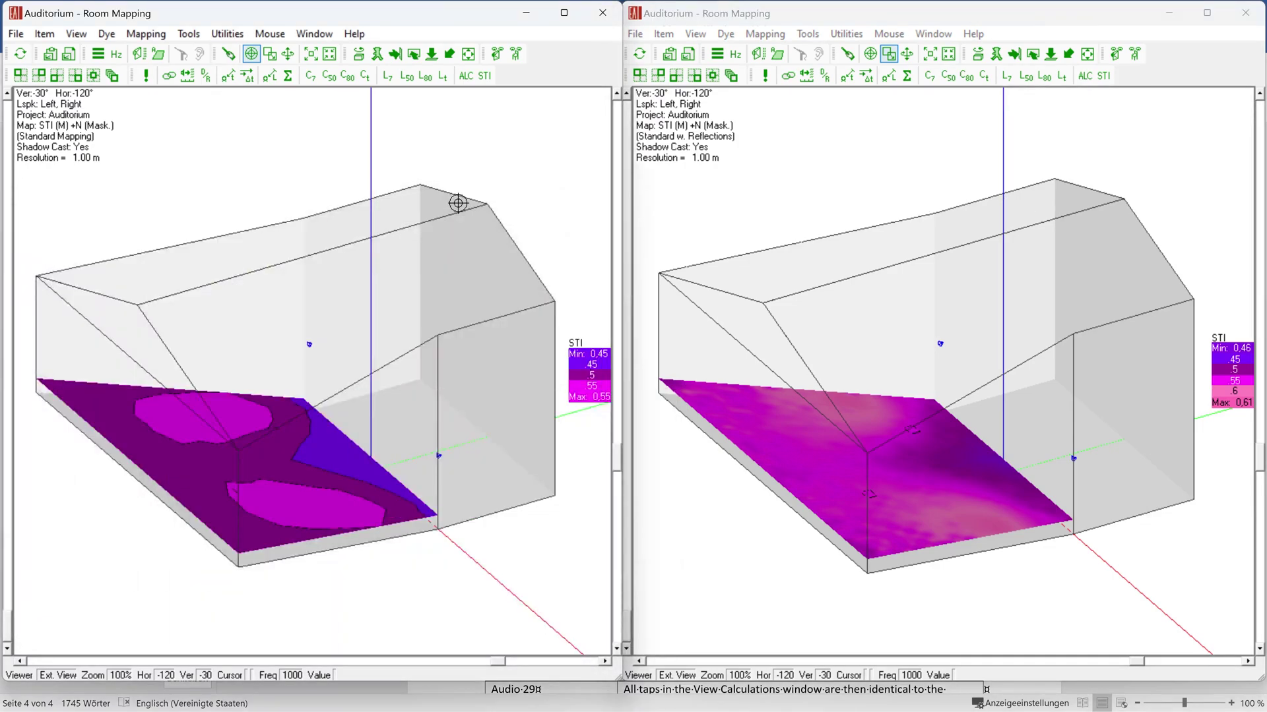
left_click(108, 33)
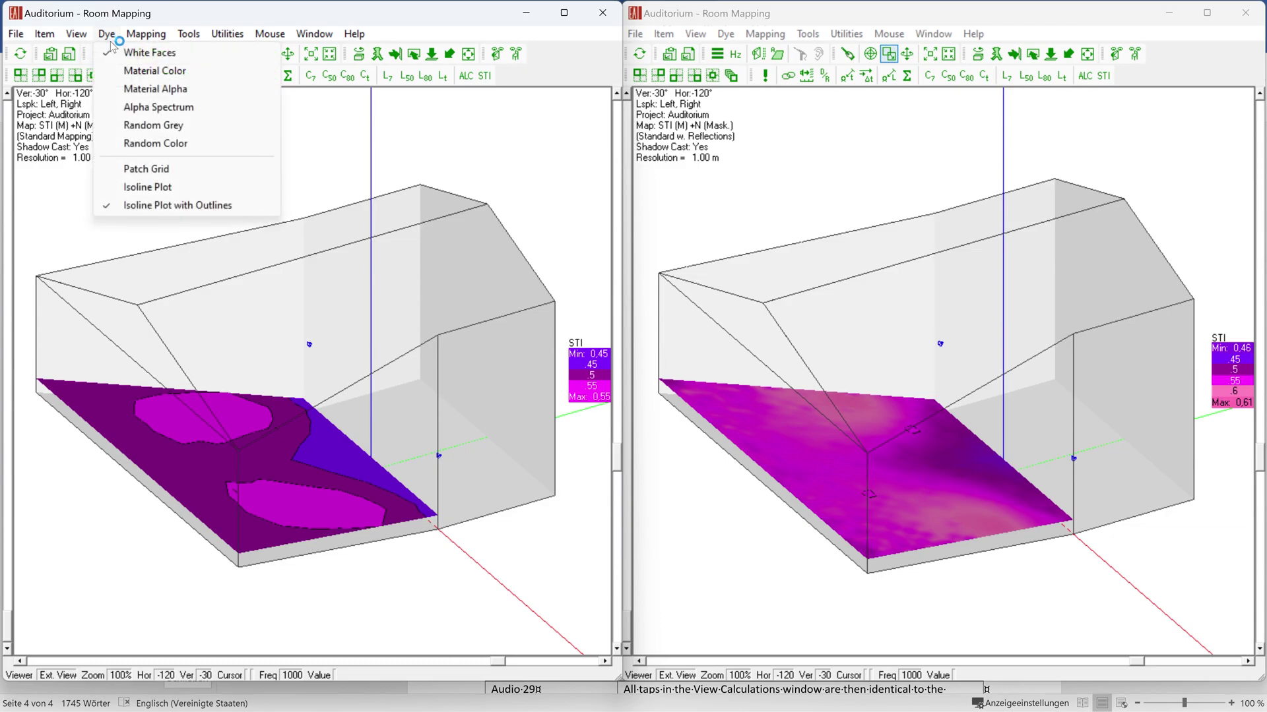
left_click(132, 167)
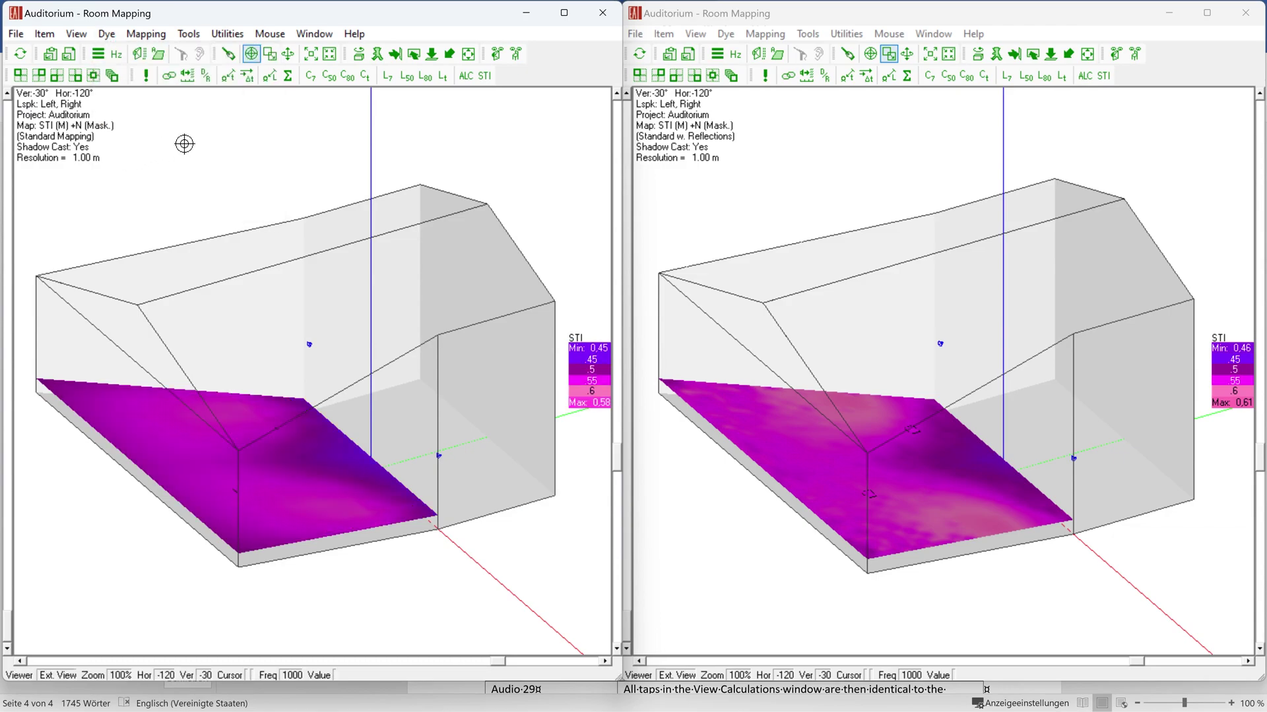